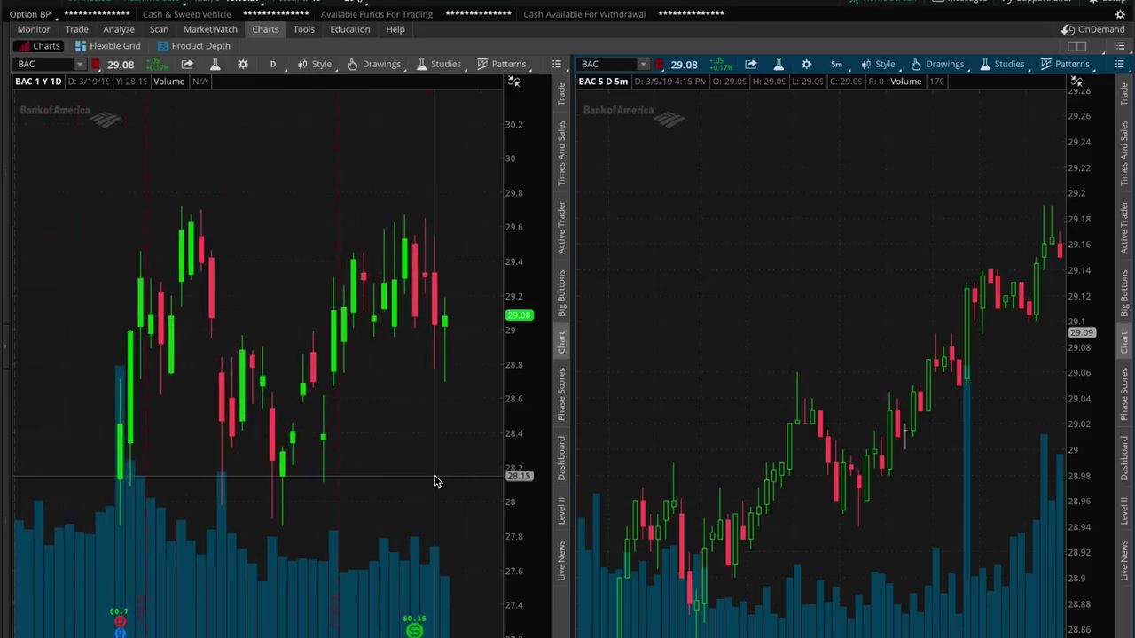
Step: Compress the daily and 5-minute BAC price scales and add right-side space after the latest 5-minute bars
left_click_drag(523, 399, 514, 505)
left_click_drag(1083, 354, 1085, 417)
scroll(1013, 440, "down", 2)
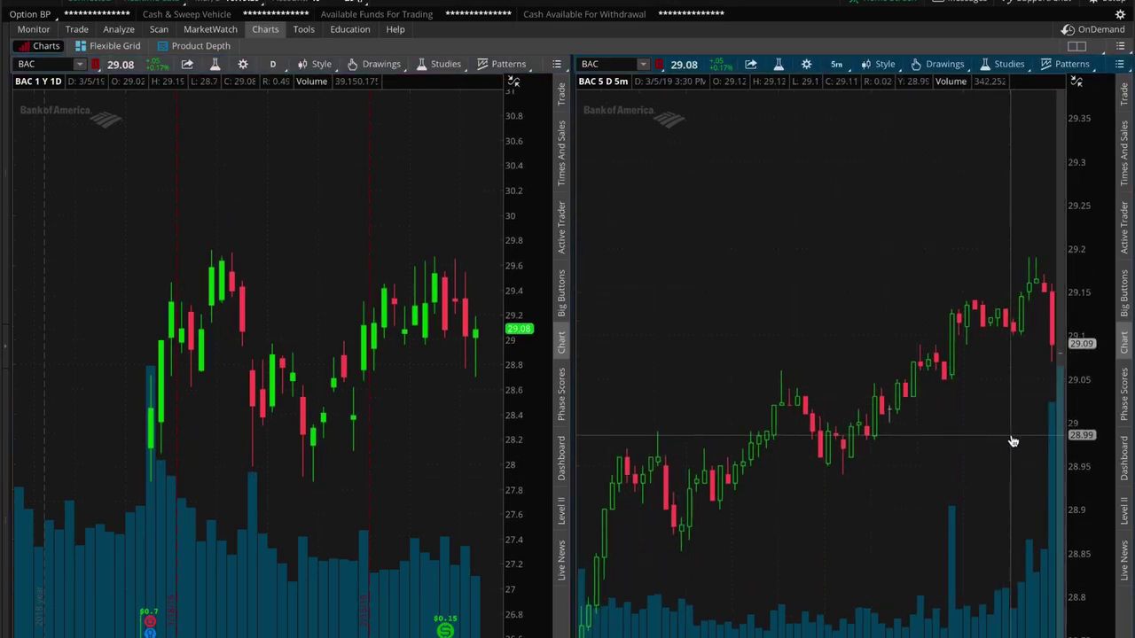
left_click_drag(1082, 377, 1083, 401)
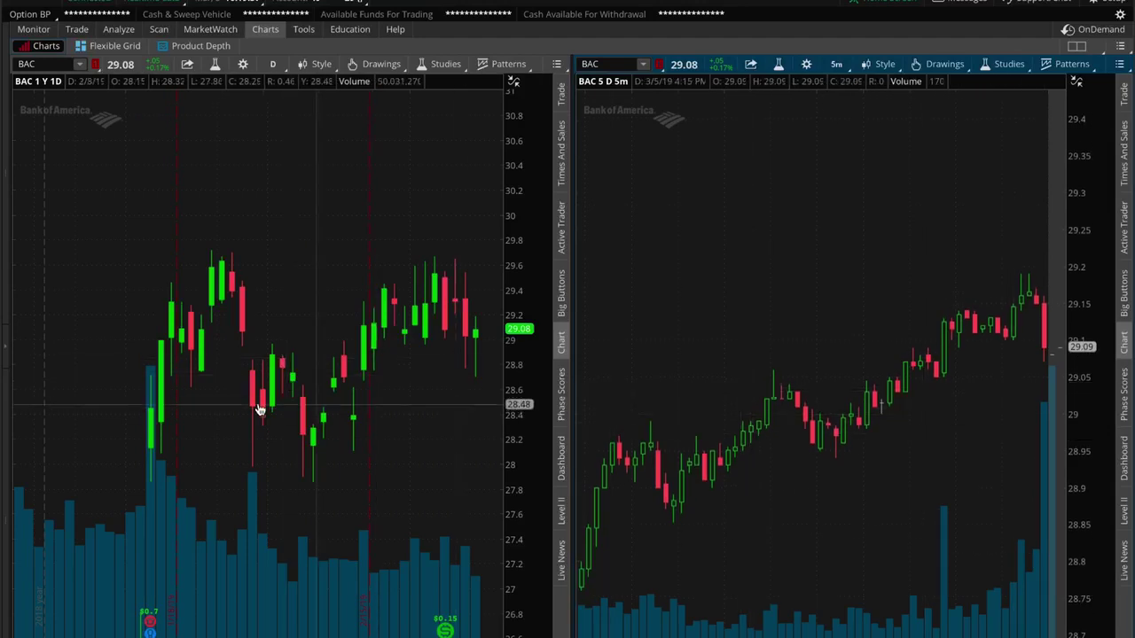
left_click_drag(514, 328, 515, 359)
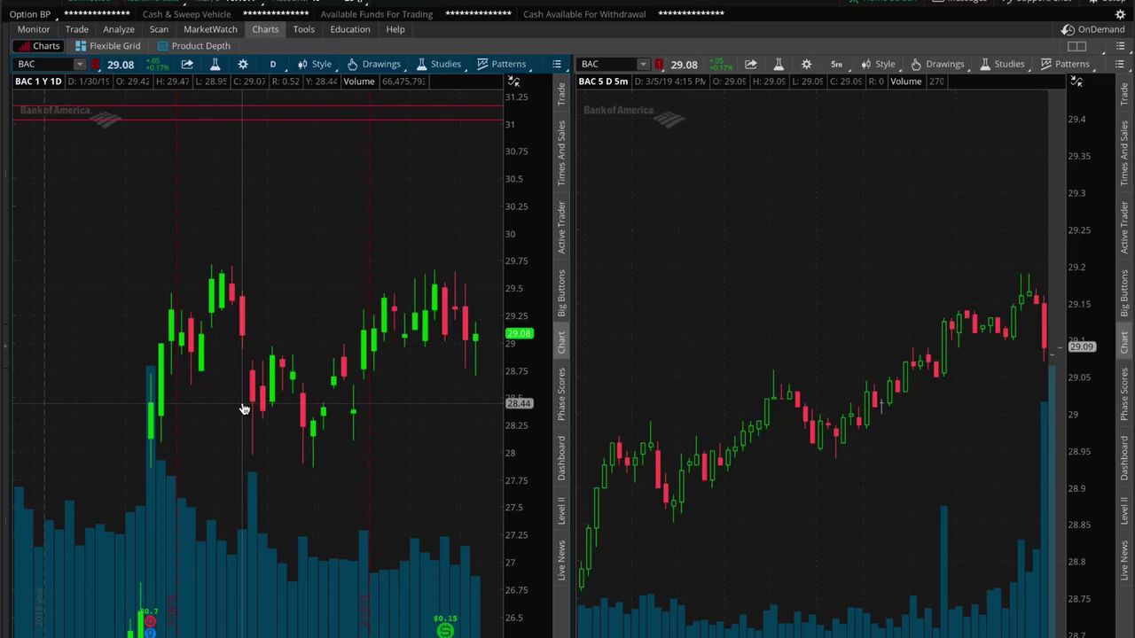
left_click_drag(530, 388, 530, 403)
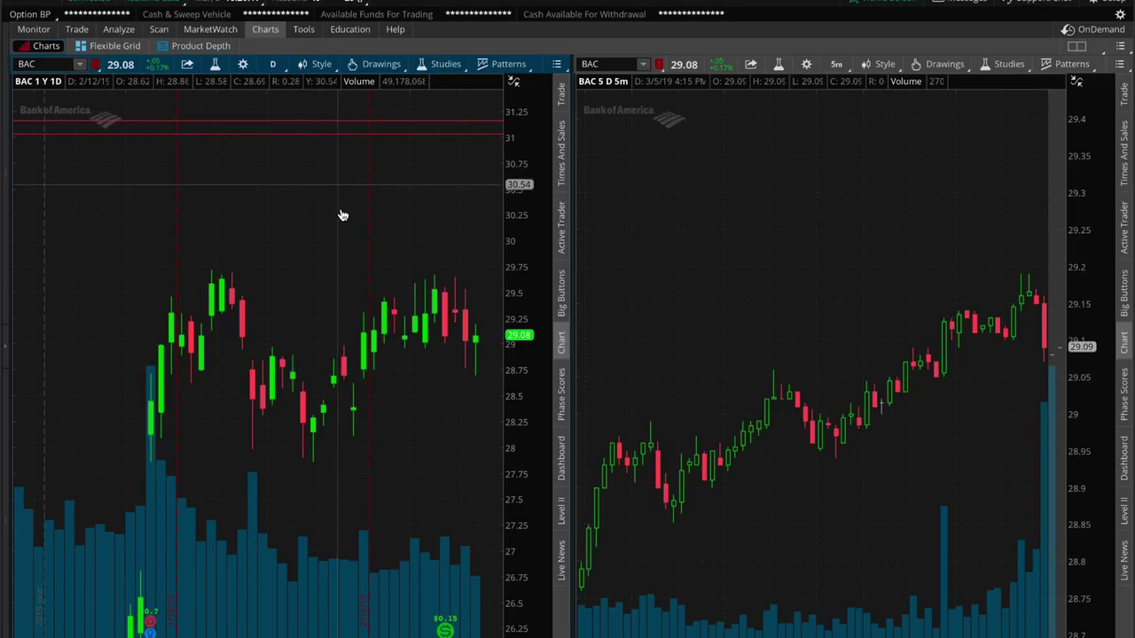
Step: Widen the daily chart's price range to about 25.5–32 and show the 5-minute chart's Add study categories
scroll(369, 286, "down", 3)
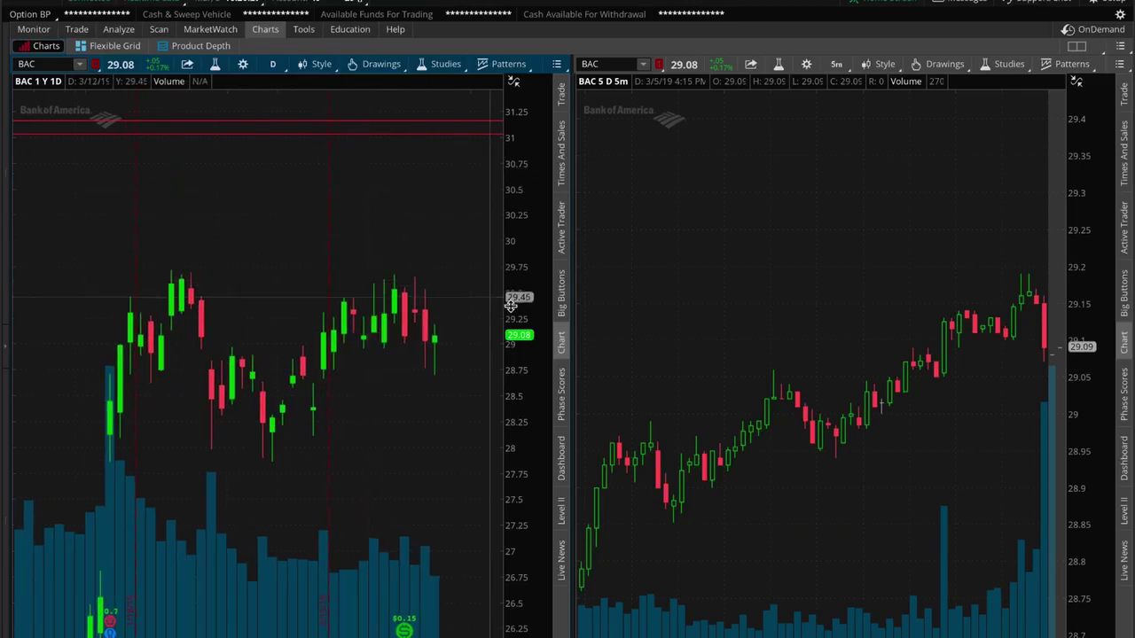
left_click_drag(522, 304, 525, 389)
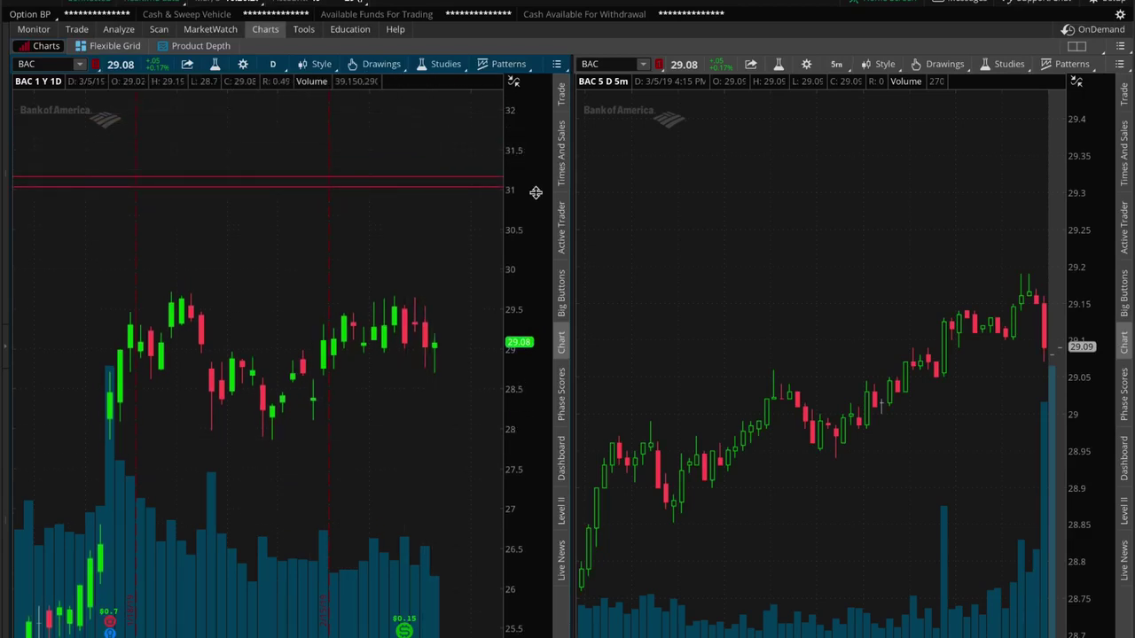
left_click(997, 71)
mouse_move(996, 98)
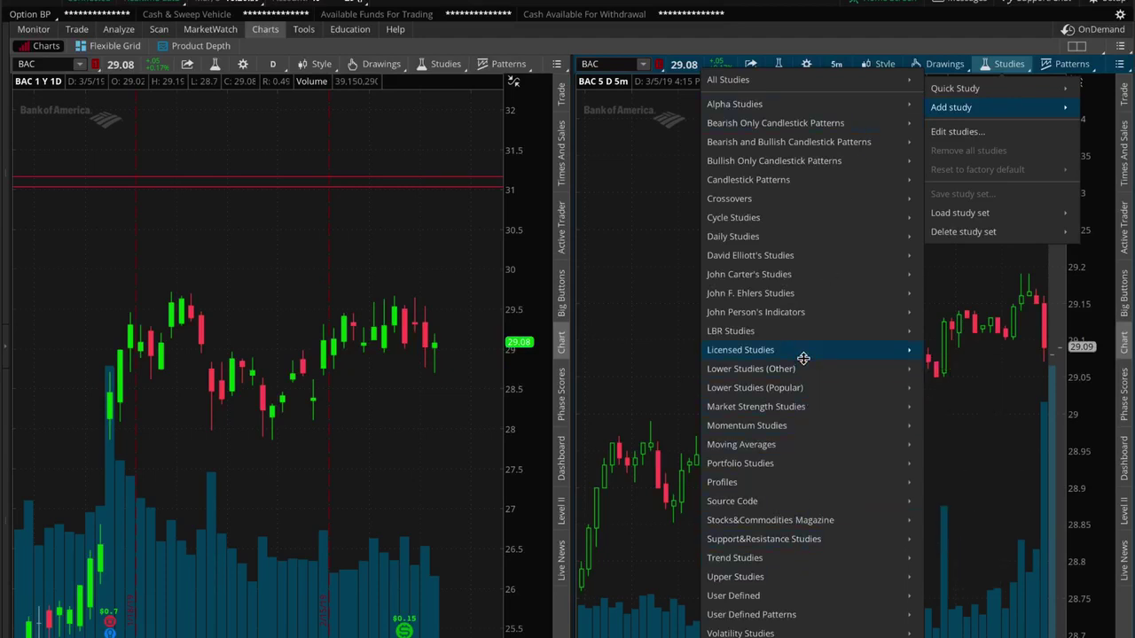
Step: Add the PersonsPivots study from Licensed Studies > F-S to the 5-minute chart
mouse_move(823, 352)
mouse_move(950, 350)
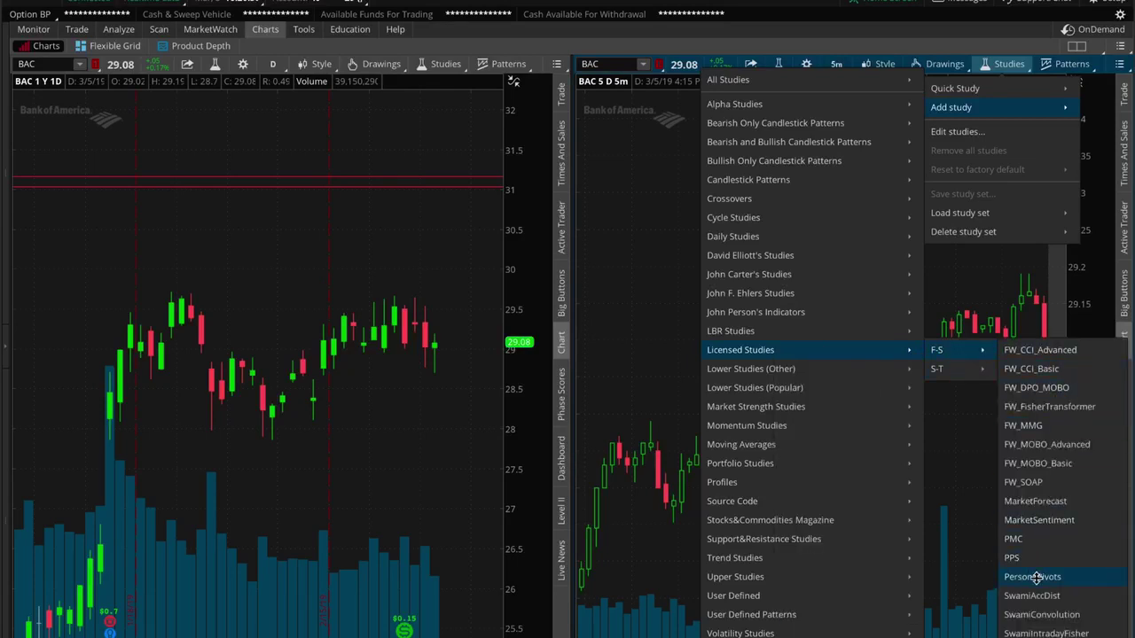
left_click(1035, 577)
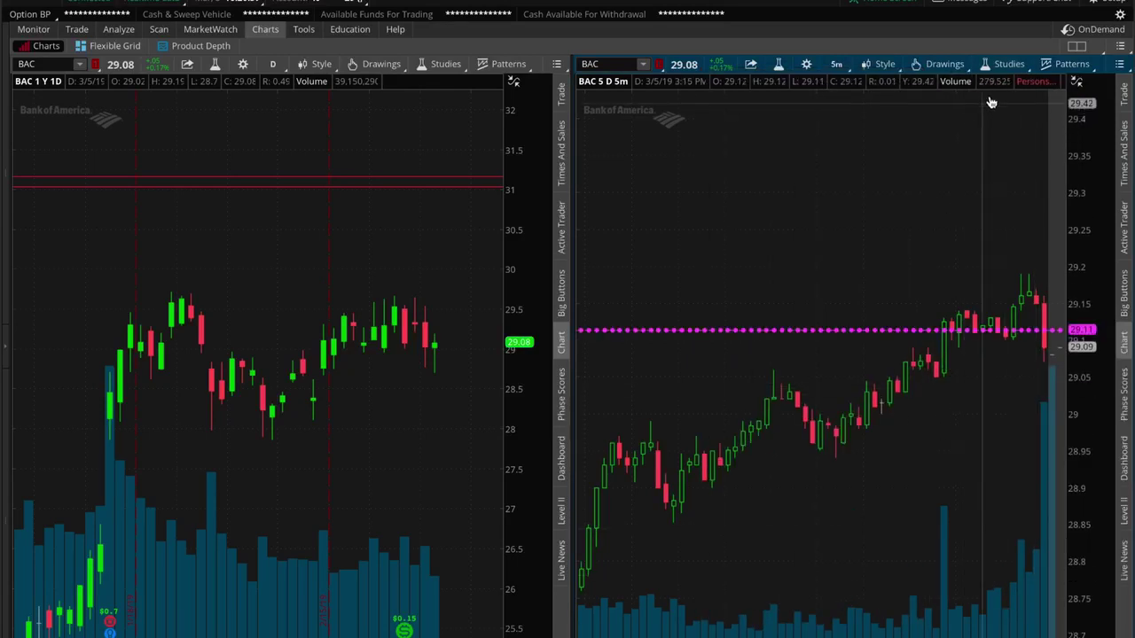
Step: Add the VolumeBarsSB lower volume pane from User Defined studies
left_click(1007, 69)
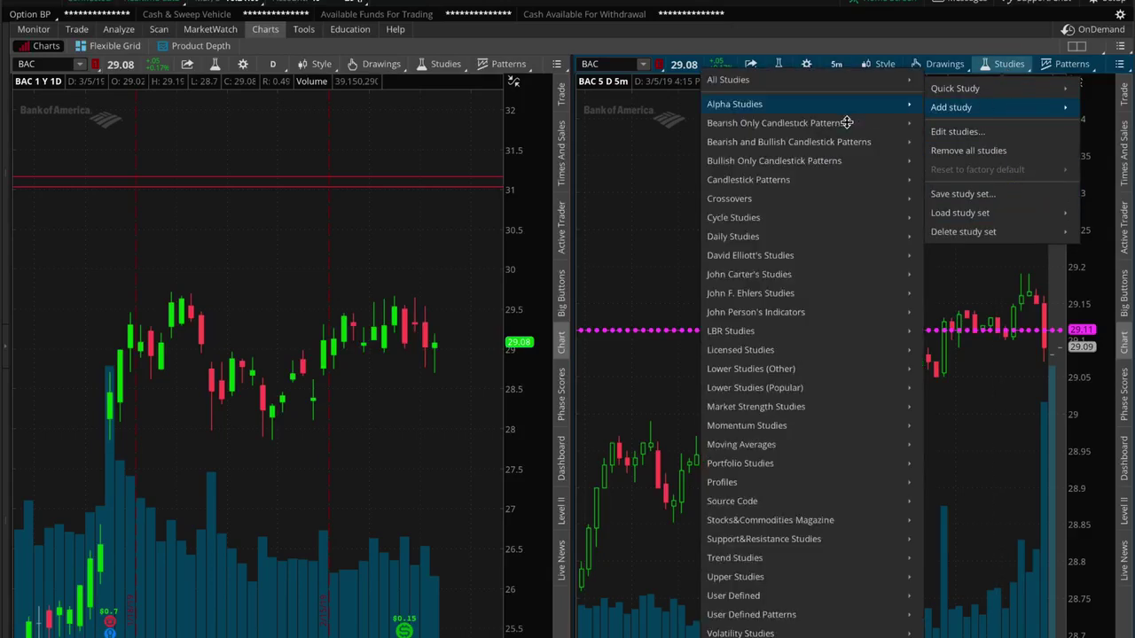
mouse_move(790, 600)
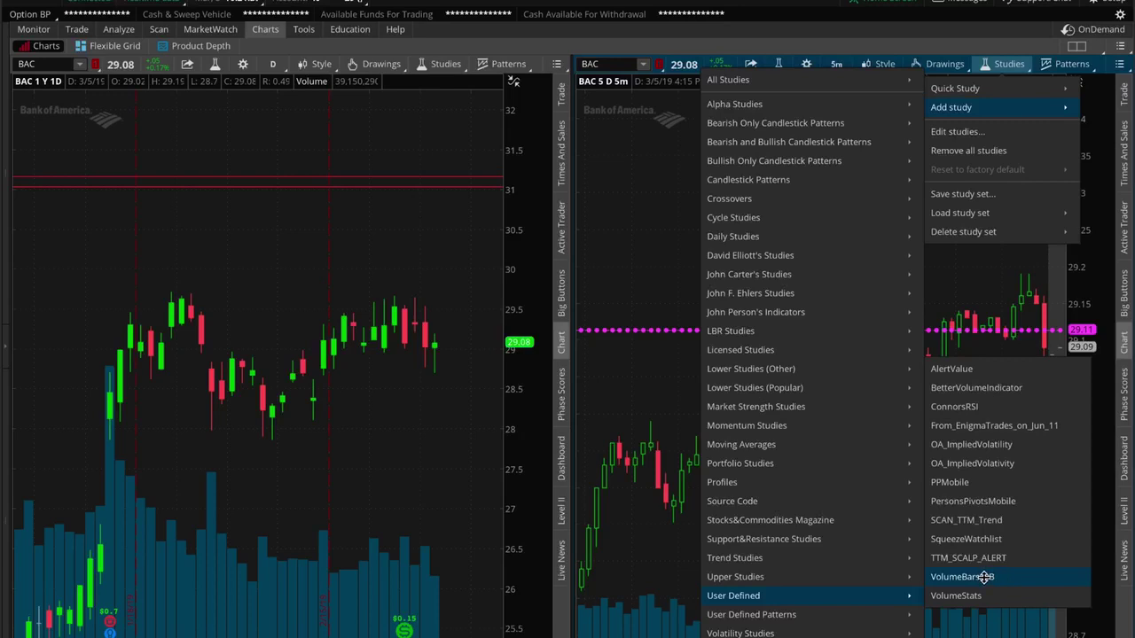
left_click(984, 577)
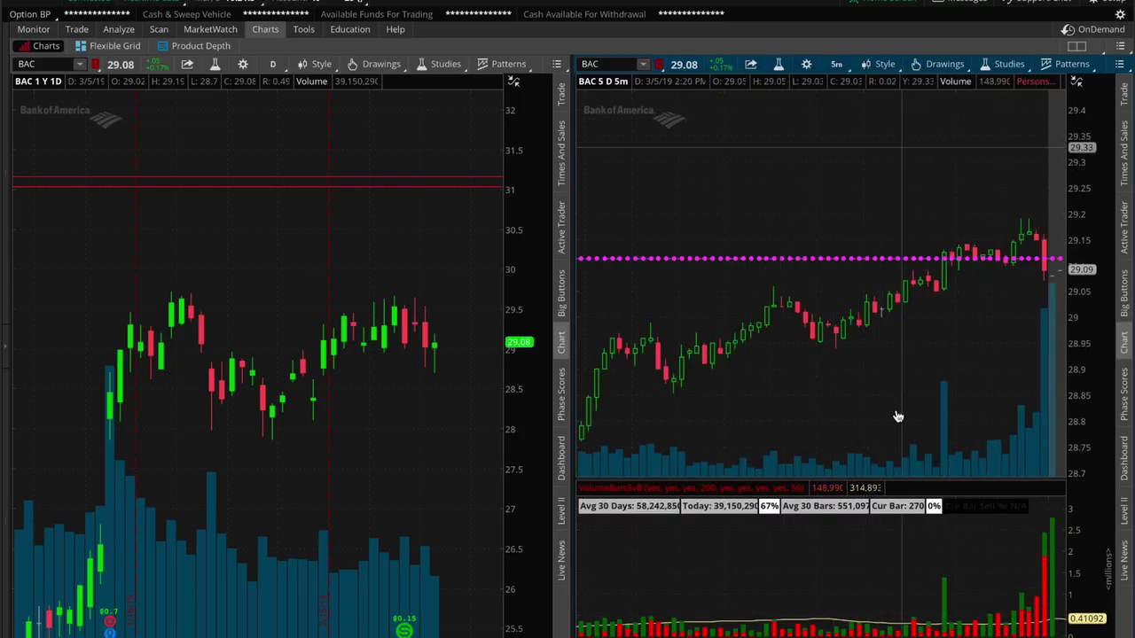
left_click(1010, 65)
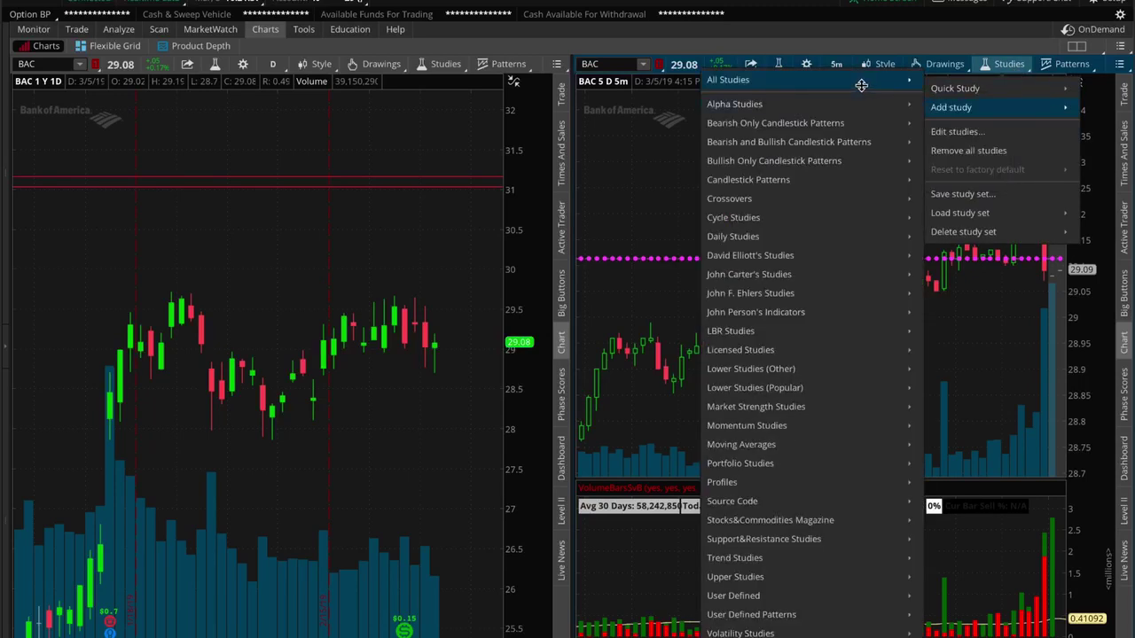
Step: Add a SimpleMovingAvg from Moving Averages to the 5-minute chart
mouse_move(859, 84)
mouse_move(858, 456)
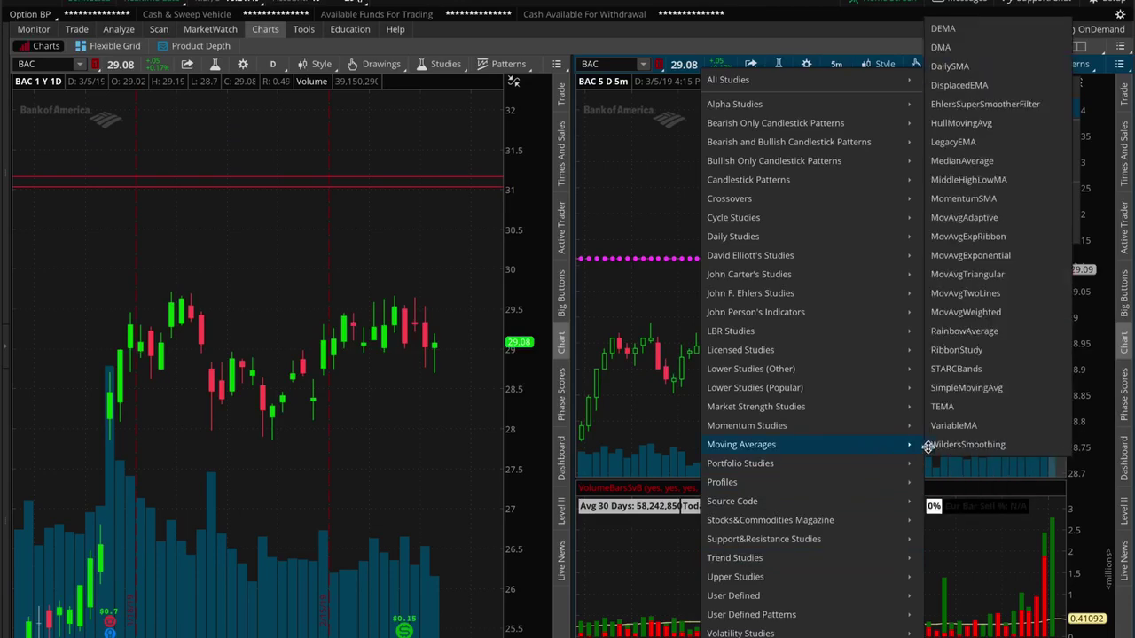
left_click(996, 387)
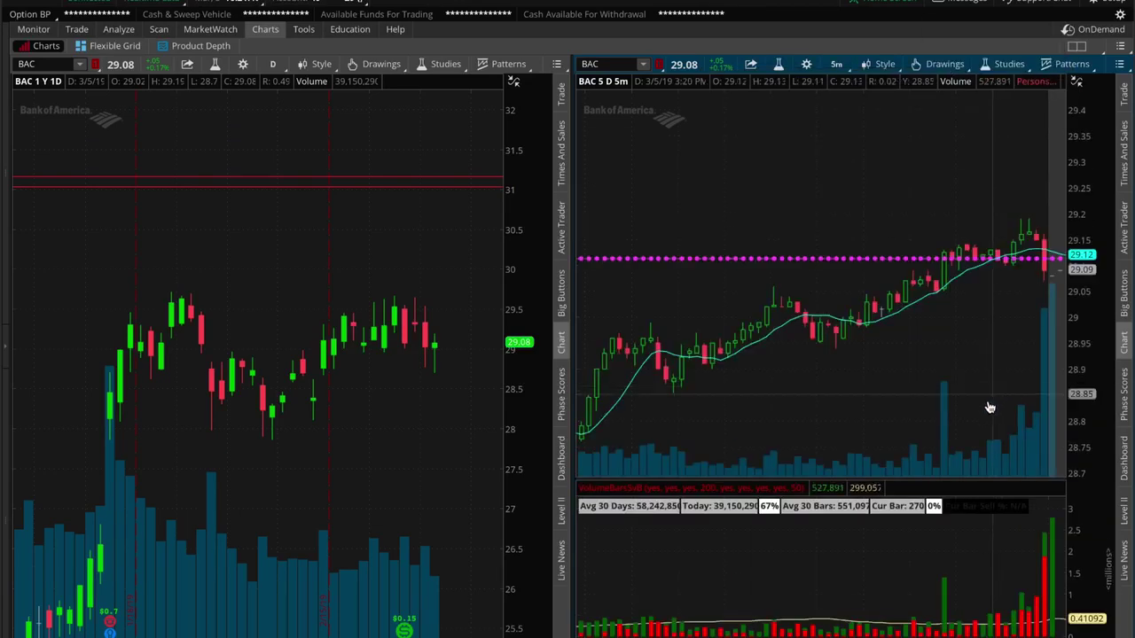
Step: Add a second moving average study to the 5-minute chart
left_click(1003, 69)
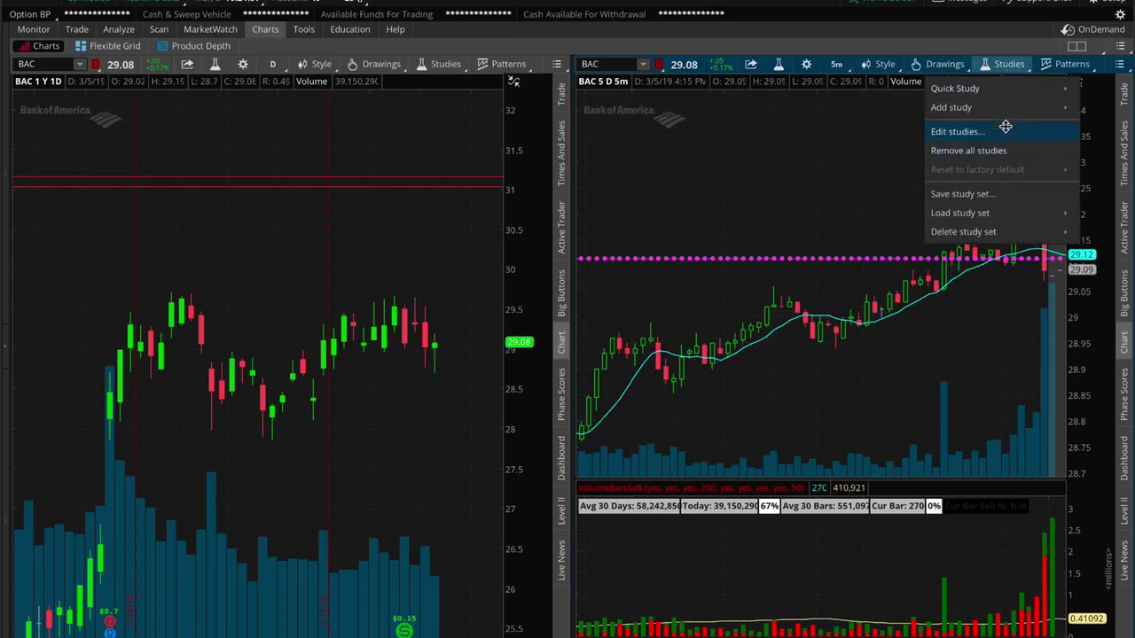
mouse_move(1058, 103)
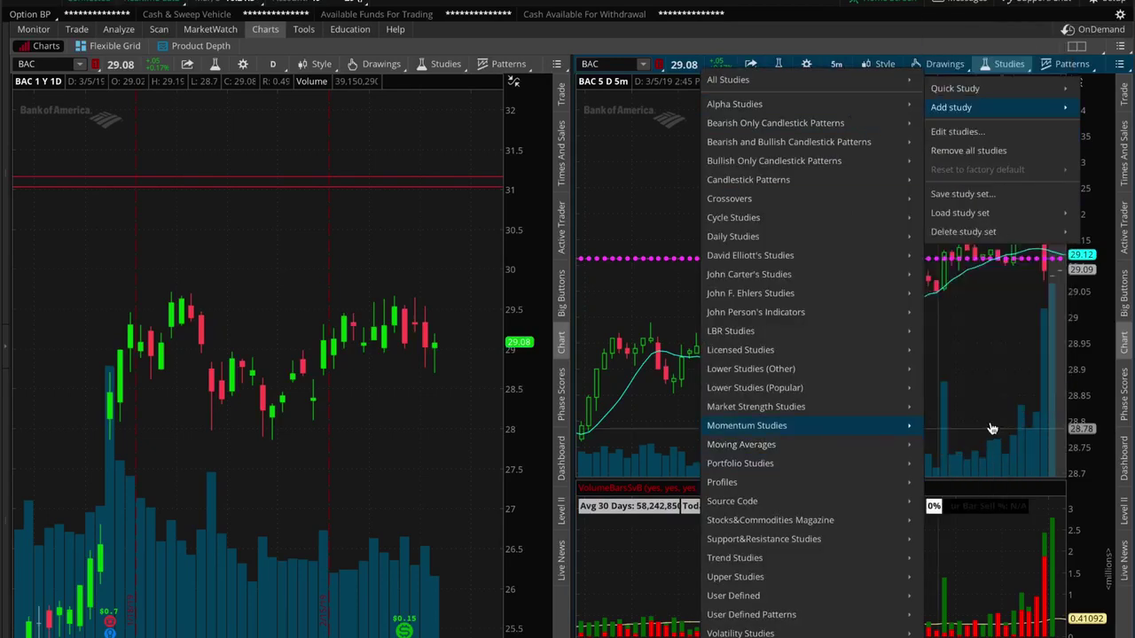
mouse_move(901, 443)
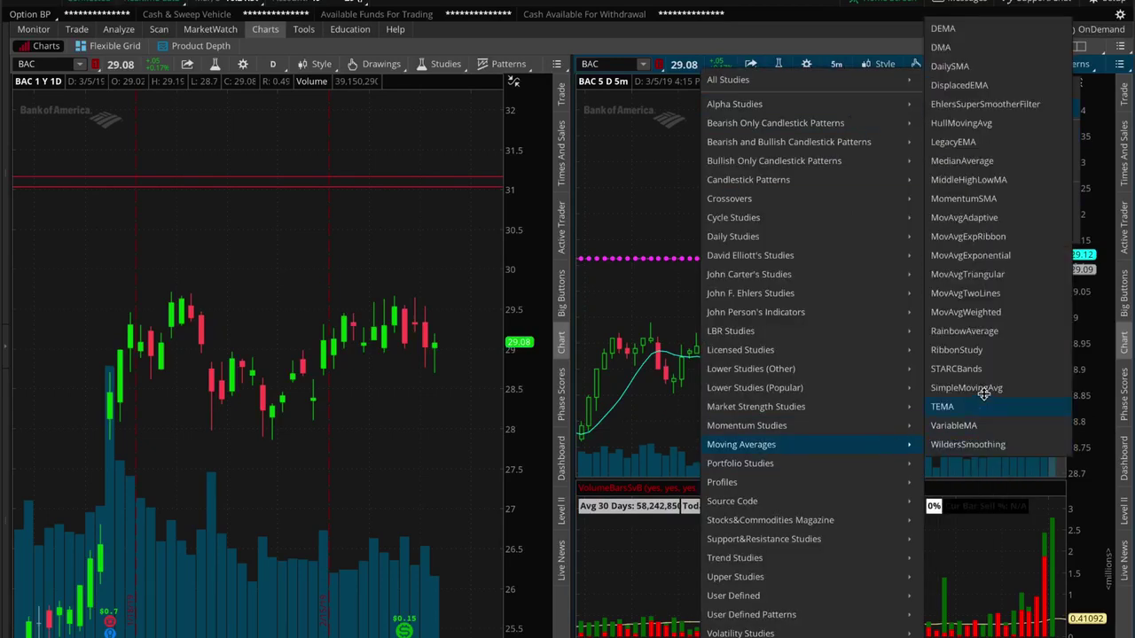
left_click(984, 396)
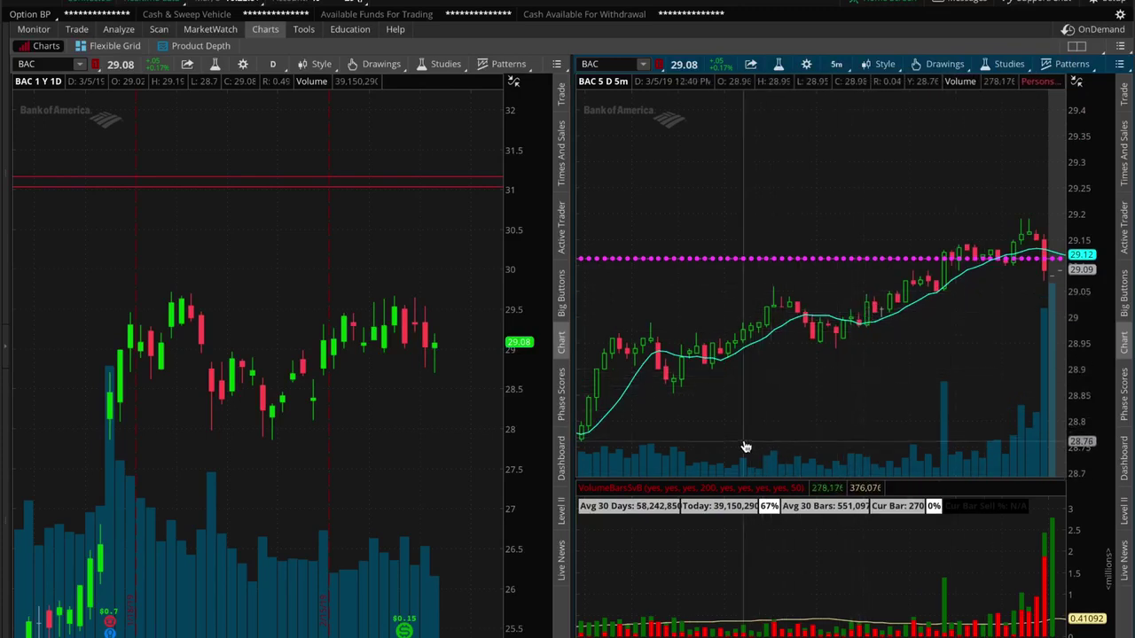
left_click(995, 70)
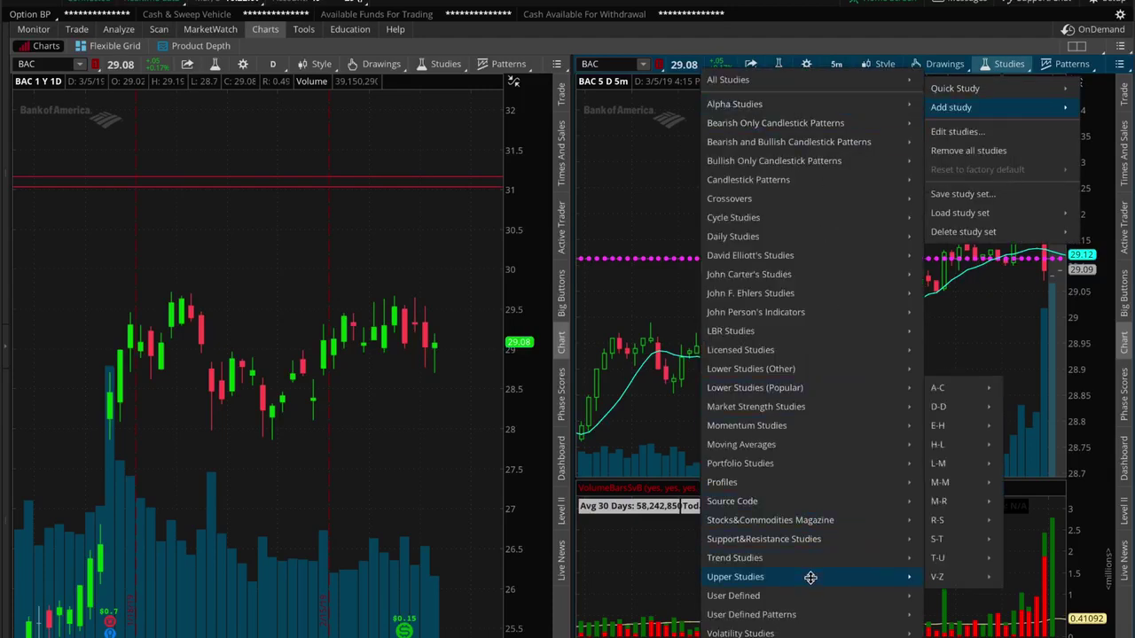
Step: Add the RSI (14, 70, 30, CLOSE, WILDERS) lower study pane to the 5-minute chart
mouse_move(907, 79)
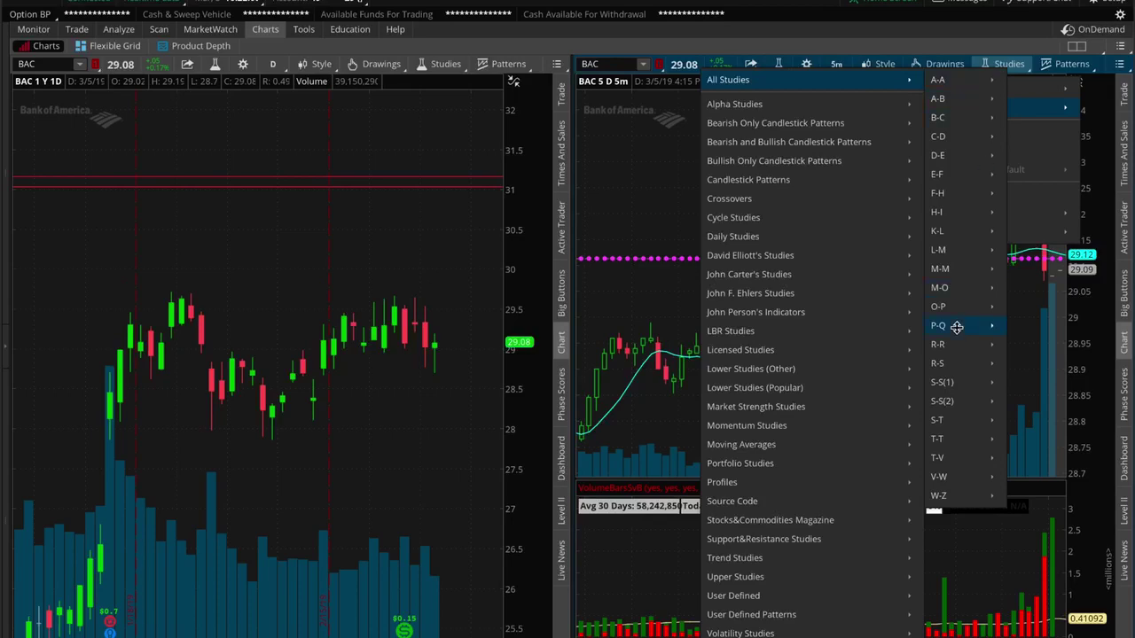
mouse_move(968, 347)
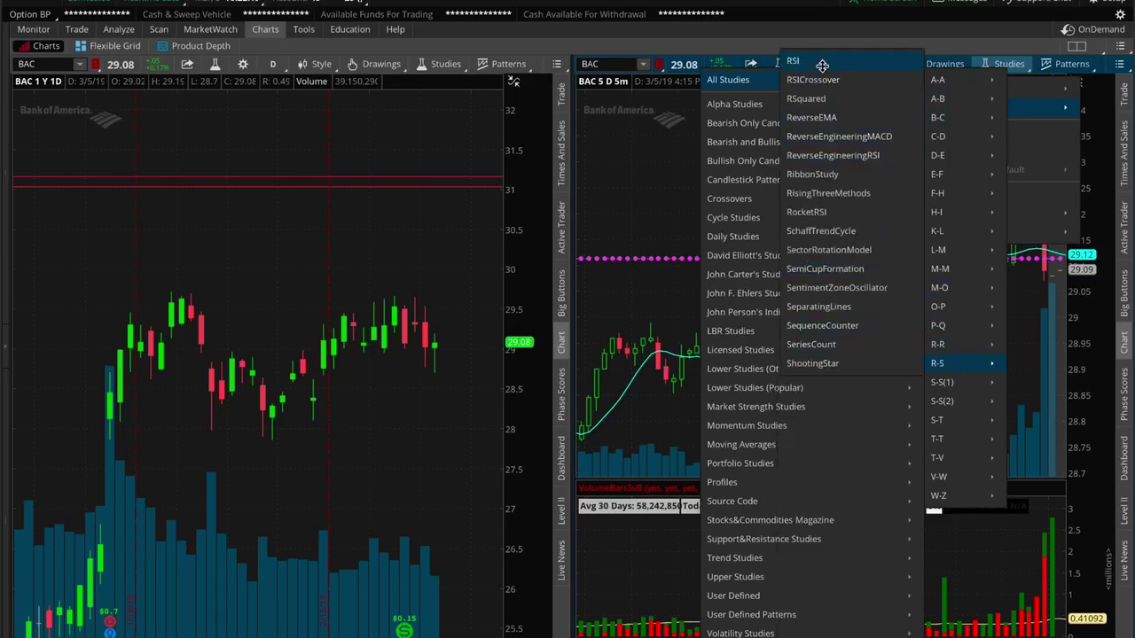
left_click(822, 62)
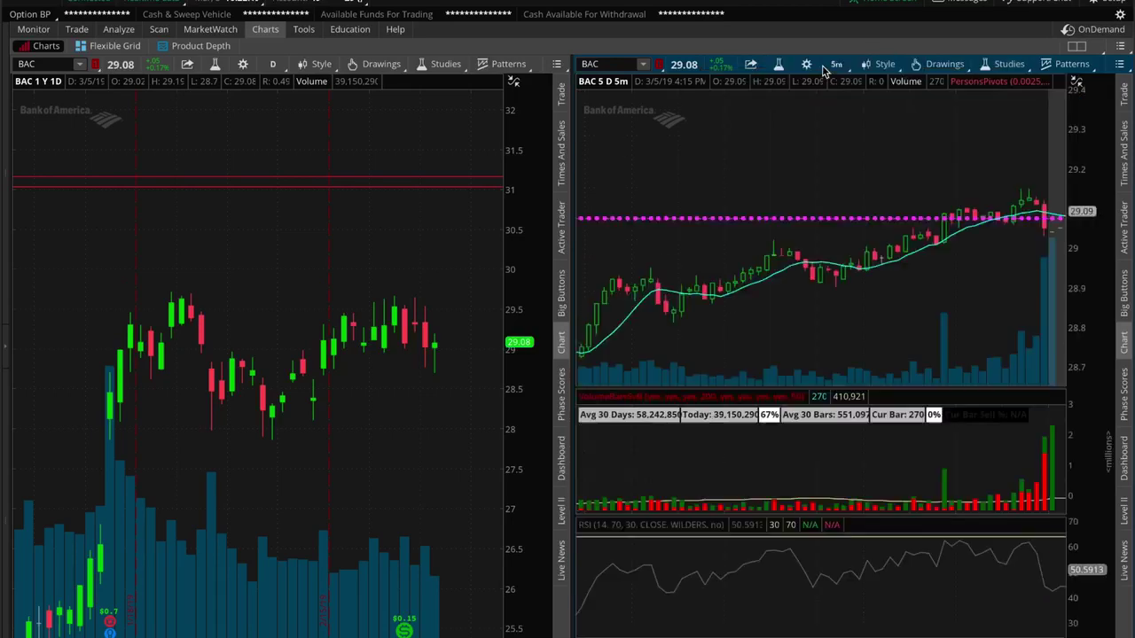
Step: Add the ConnorsRSI study pane below the RSI
left_click(996, 69)
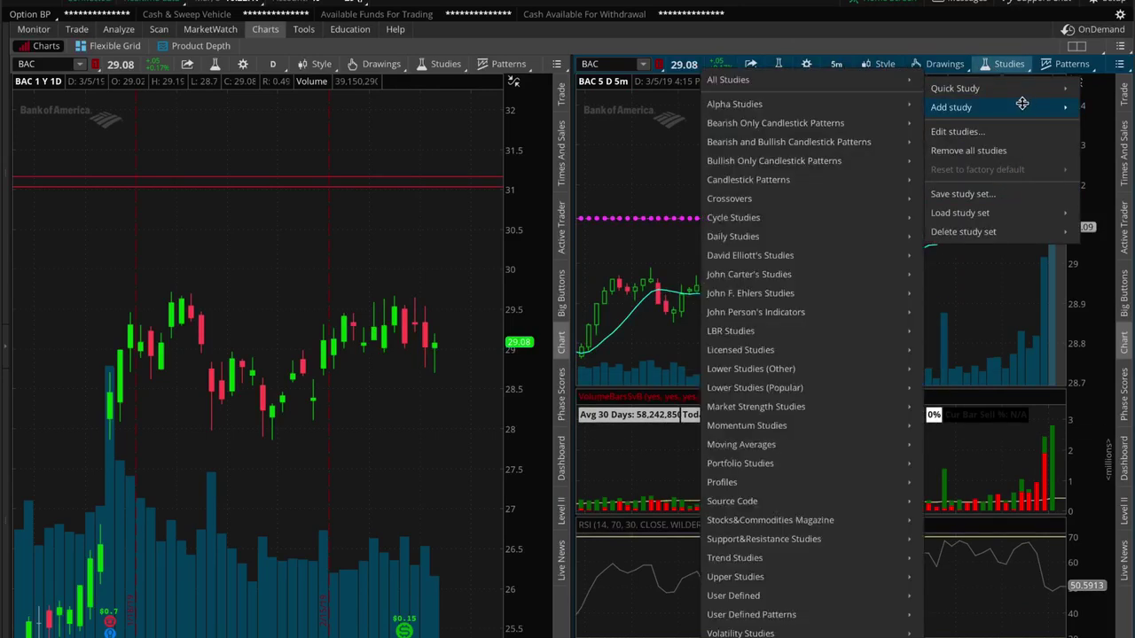
mouse_move(820, 588)
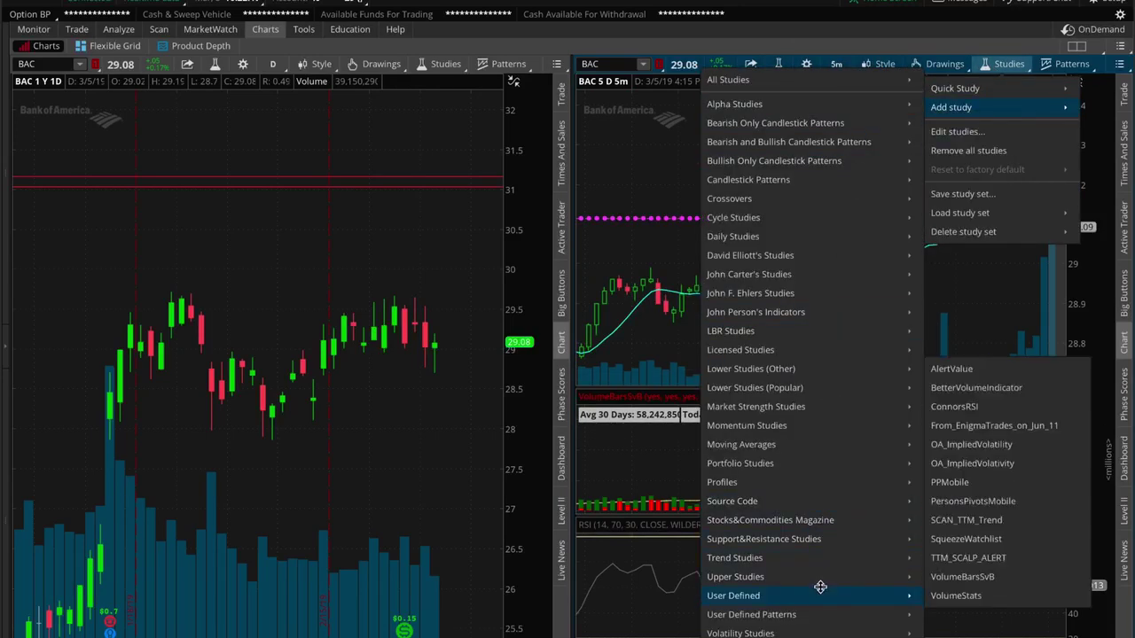
left_click(977, 408)
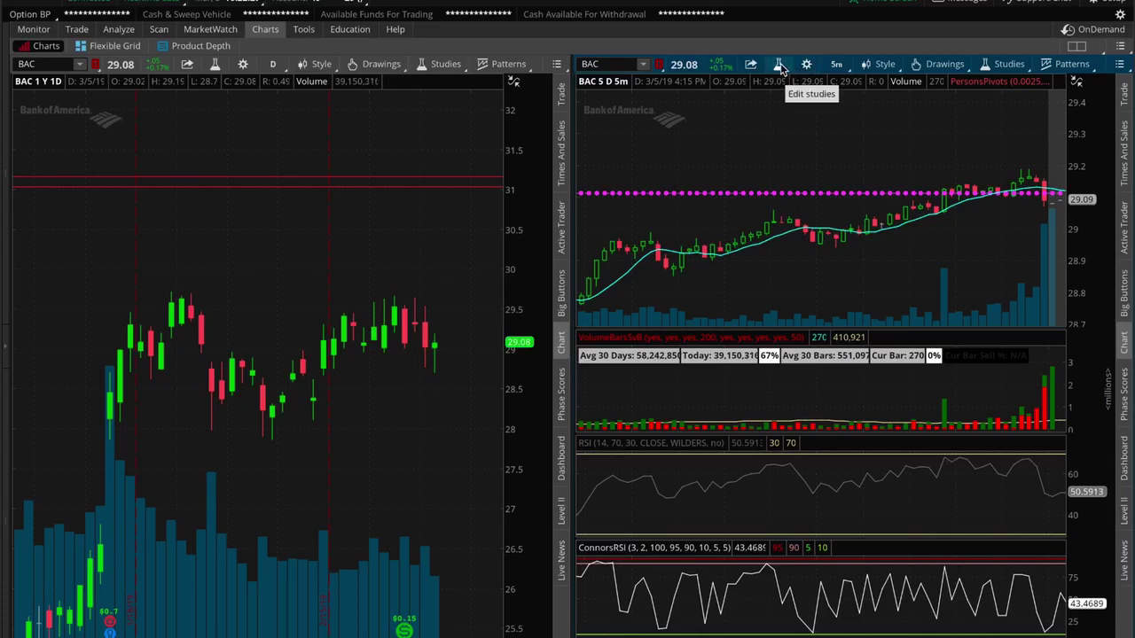
Step: In Edit Studies, set the first SimpleMovingAvg to length 50 with a white line
left_click(779, 68)
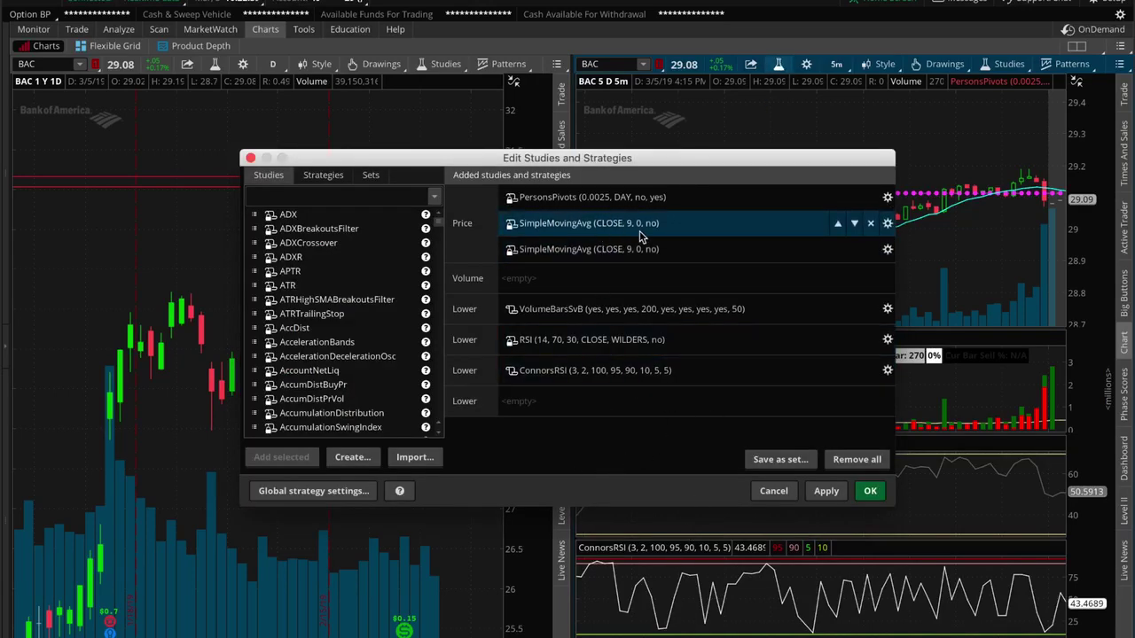
left_click(885, 224)
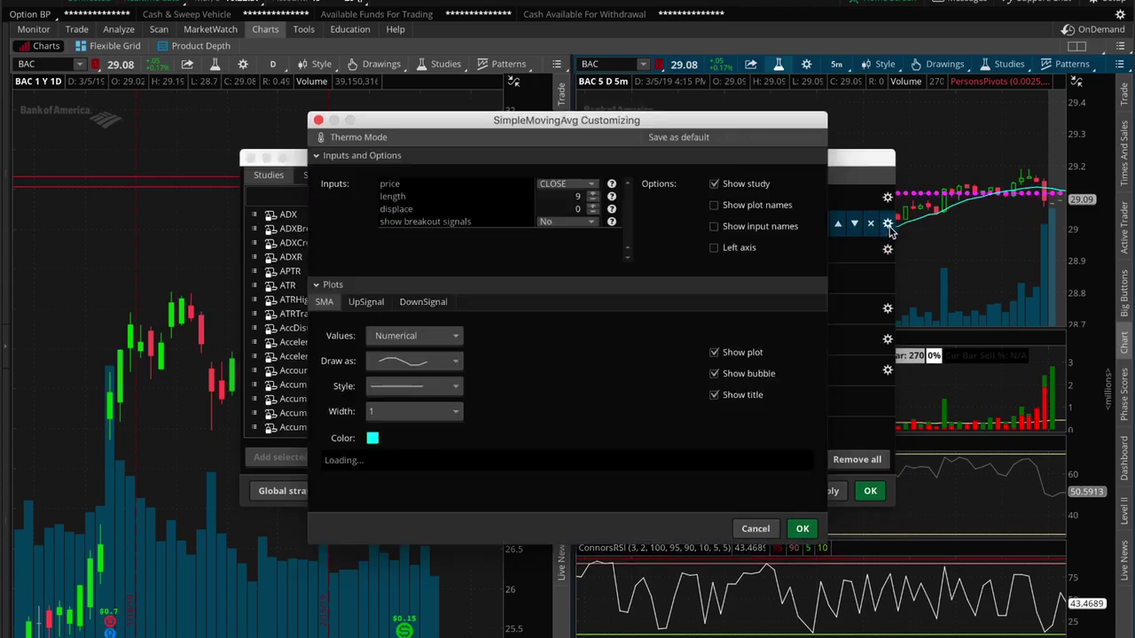
left_click(572, 199)
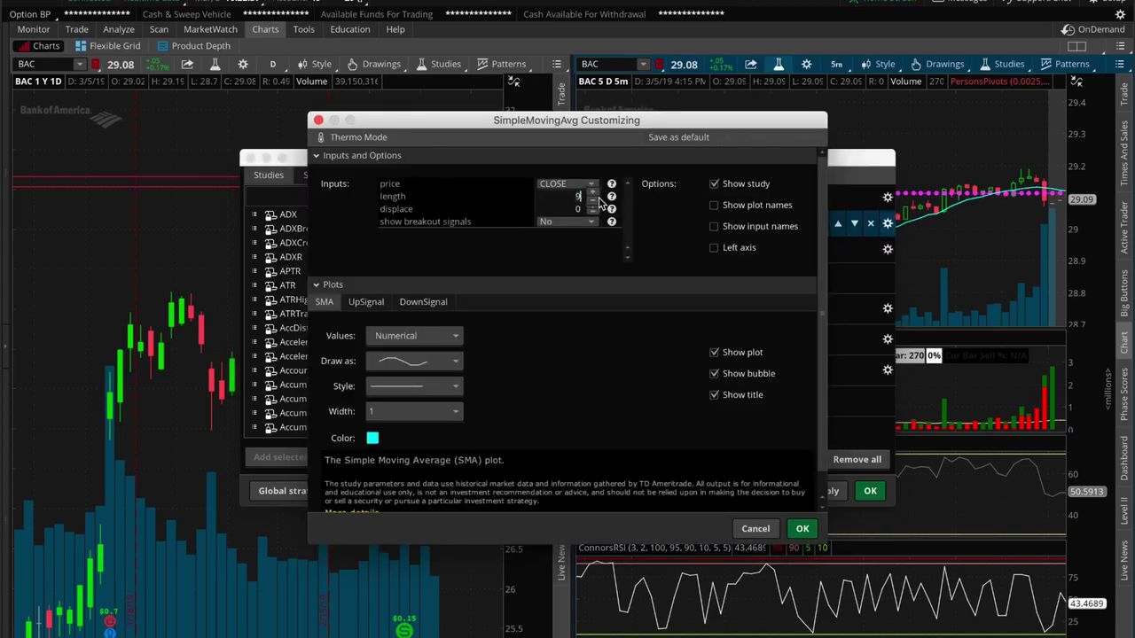
left_click(582, 210)
type("200")
key("Return")
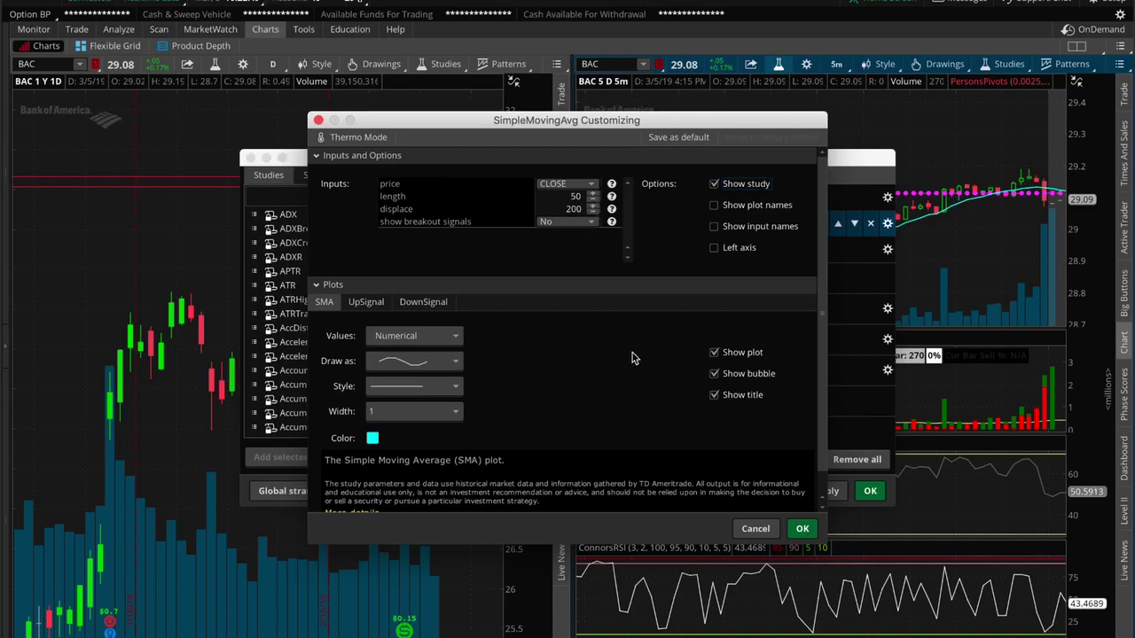
double_click(572, 210)
left_click(373, 438)
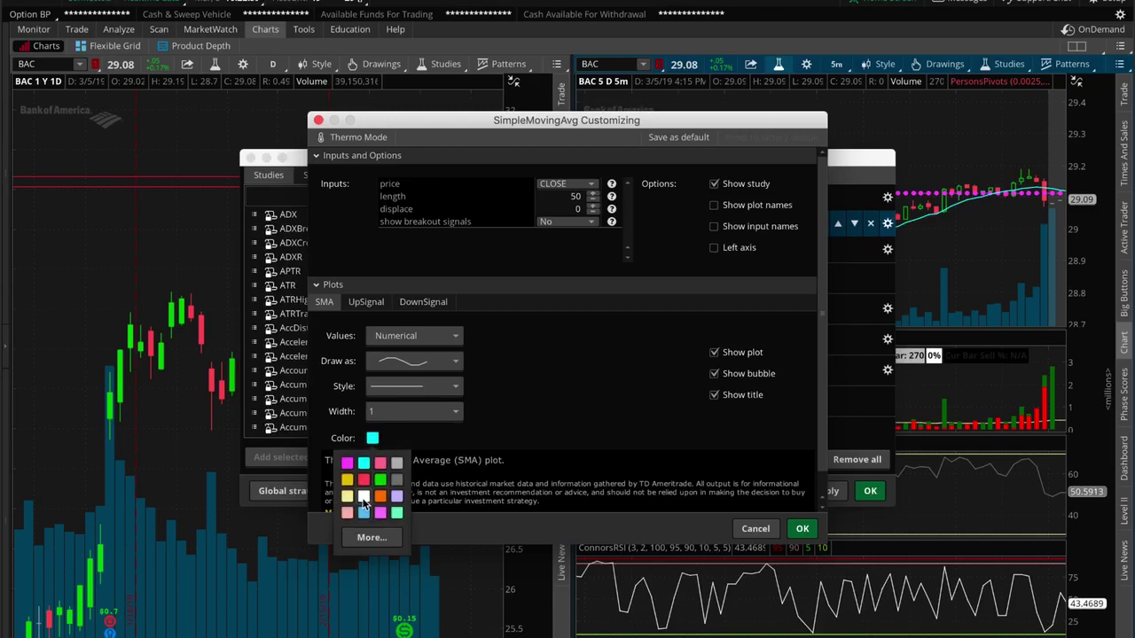
left_click(363, 503)
left_click(801, 528)
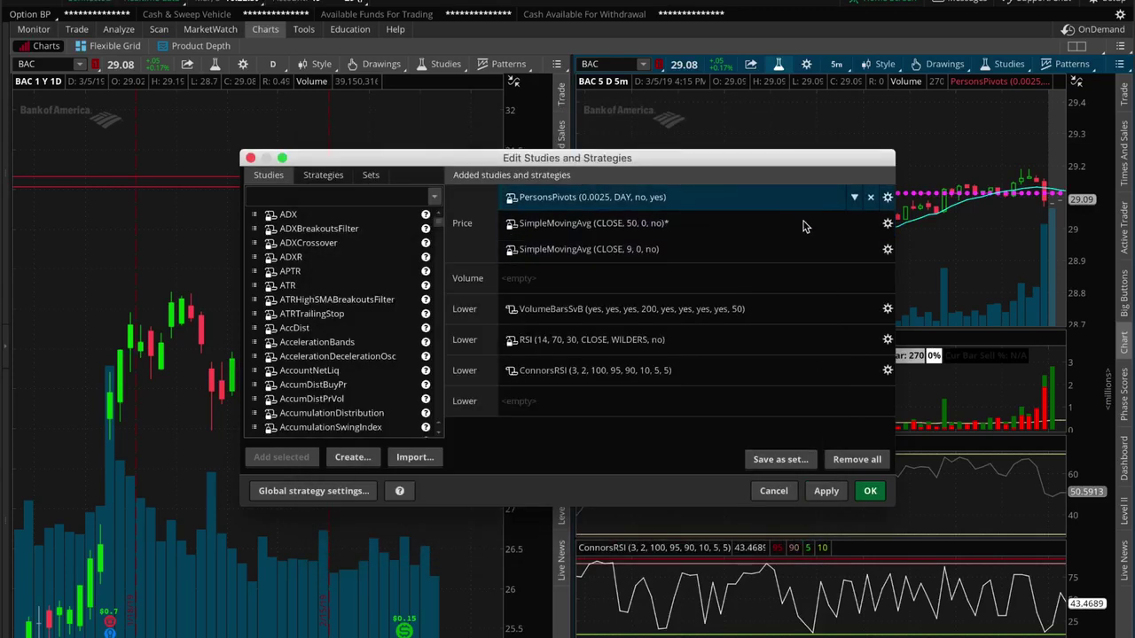
Step: Set the second SimpleMovingAvg to length 200 with a red line
left_click(887, 249)
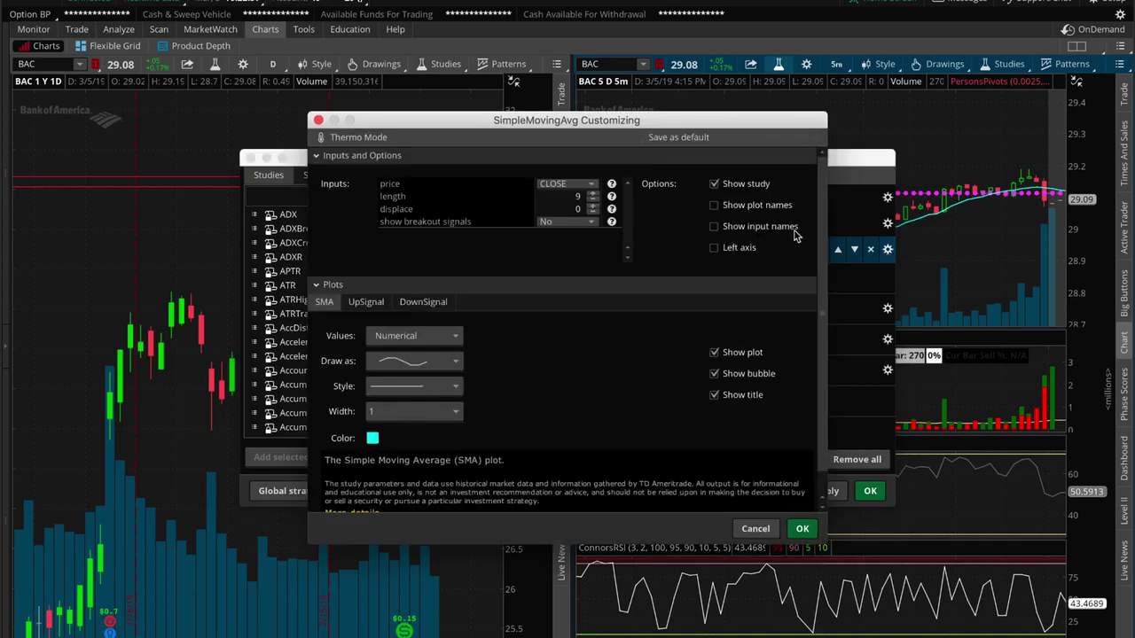
left_click(575, 196)
type("200")
left_click(375, 438)
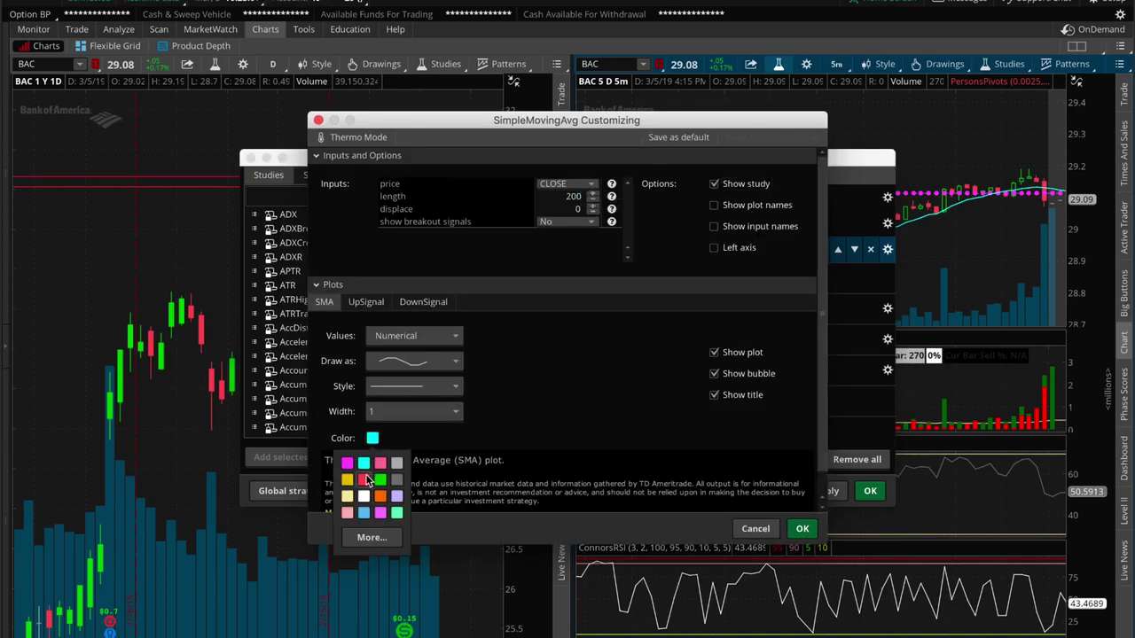
left_click(368, 479)
left_click(800, 528)
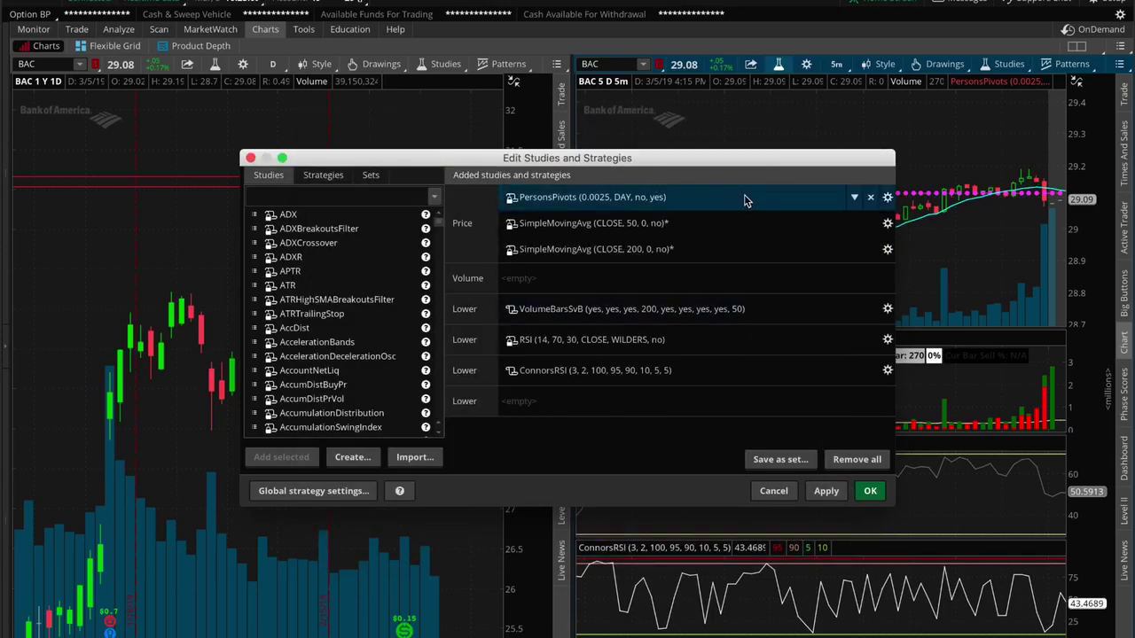
Step: Set PersonsPivots' 'show only today' option to Yes
left_click(887, 197)
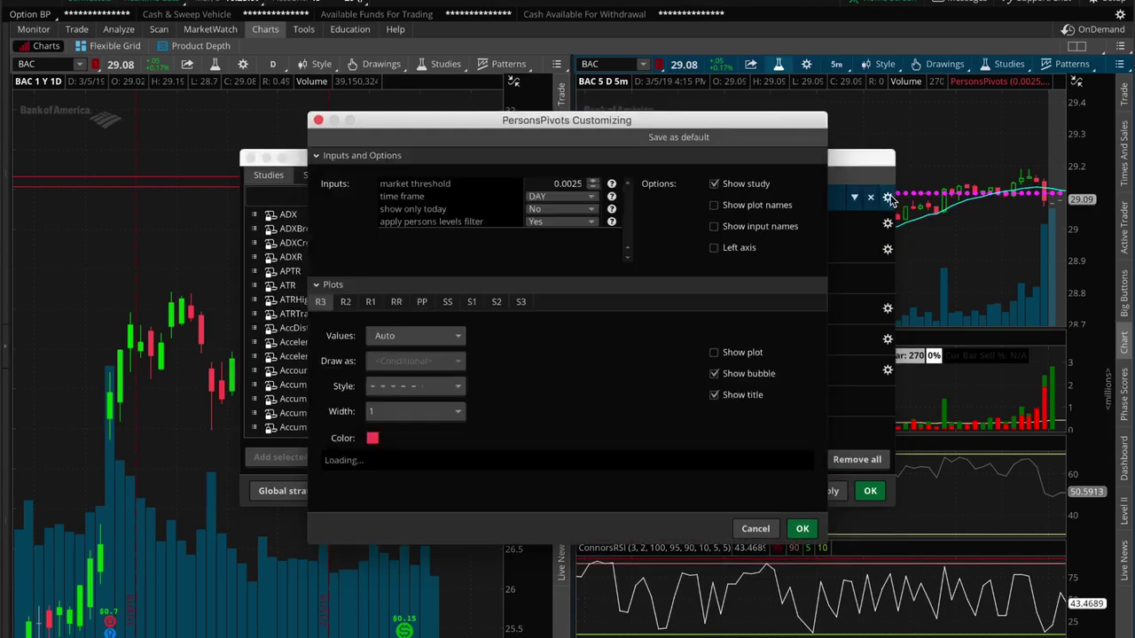
left_click(583, 208)
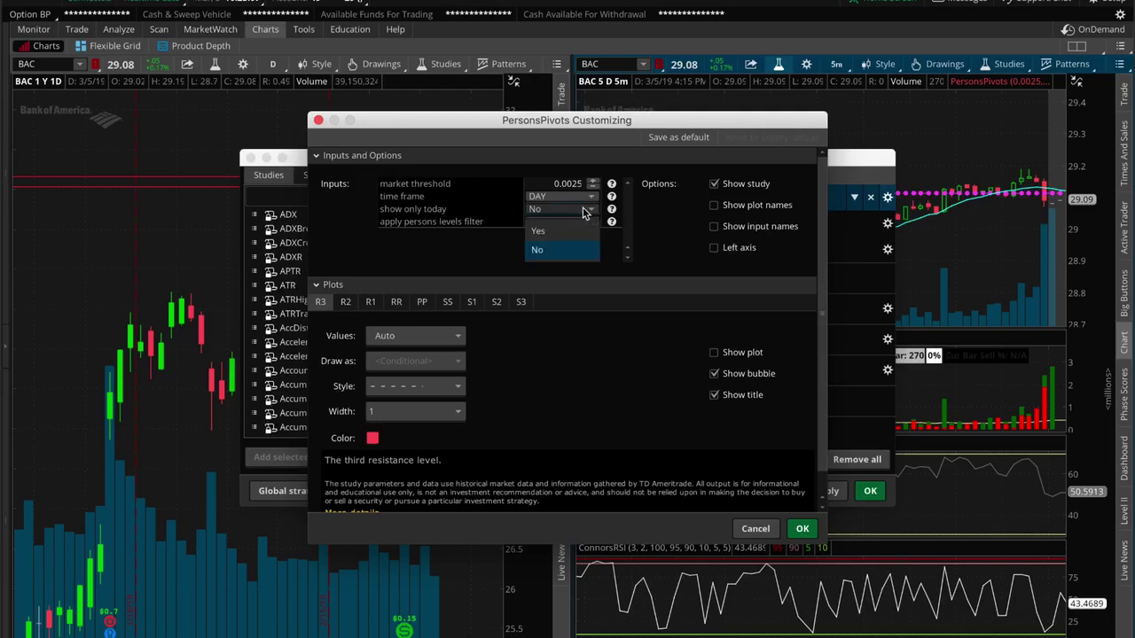
left_click(568, 234)
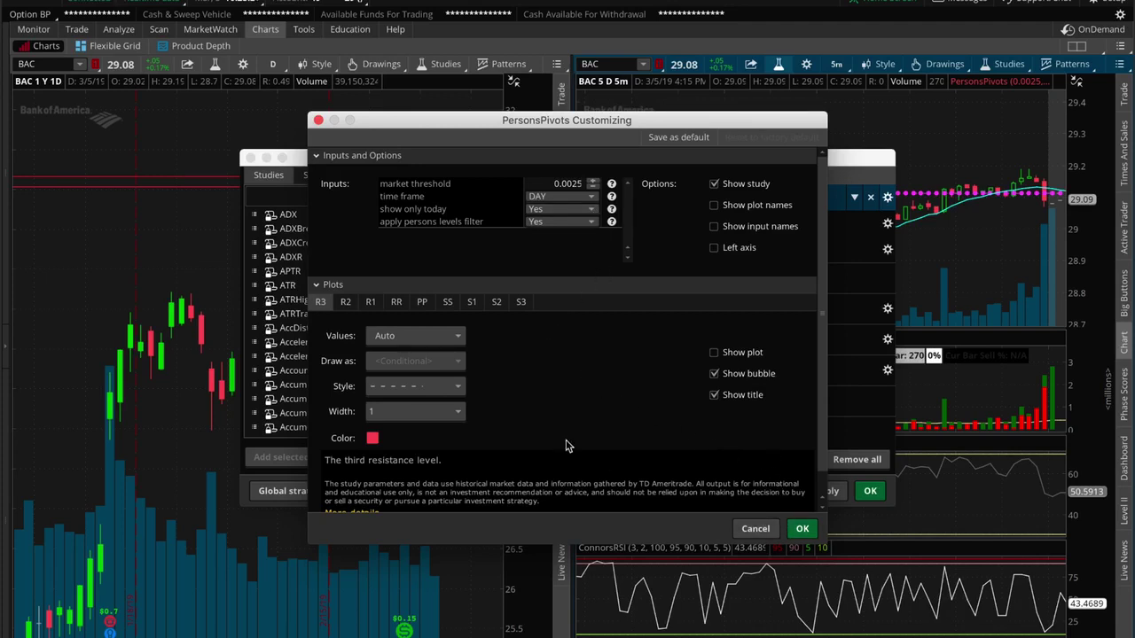
Step: Review the PersonsPivots R2 through S3 plot tabs and turn on the S3 plot
left_click(345, 302)
left_click(371, 302)
left_click(396, 302)
left_click(447, 302)
left_click(494, 303)
left_click(520, 302)
left_click(496, 303)
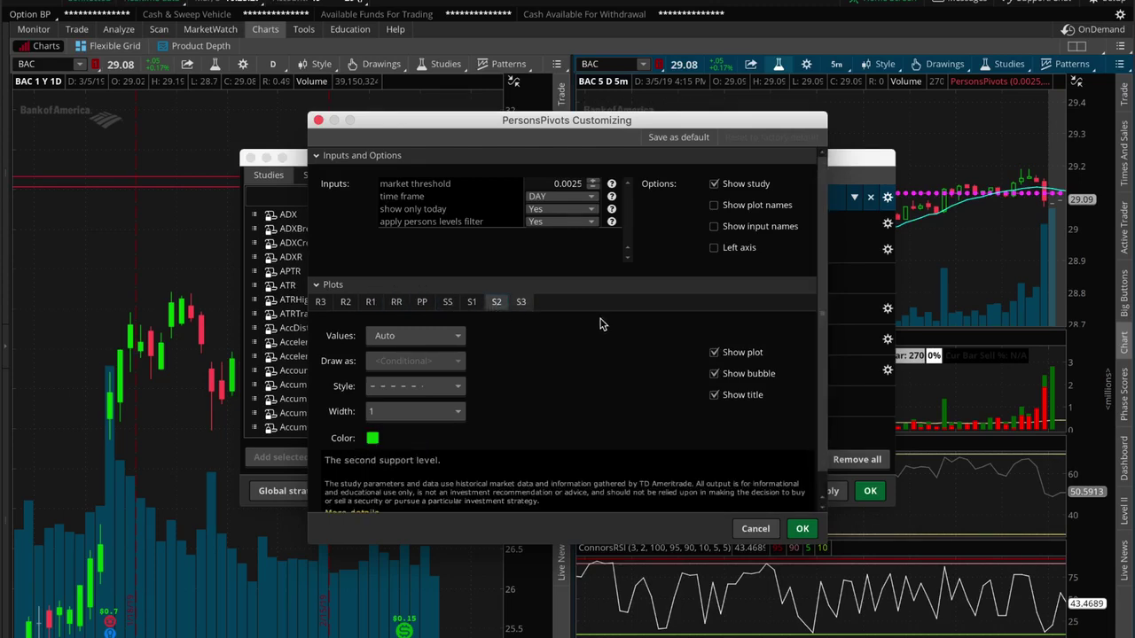
left_click(520, 302)
left_click(714, 351)
Step: Review the remaining pivot plots, hide the R3 plot, and confirm the PersonsPivots settings
left_click(496, 303)
left_click(472, 302)
left_click(447, 302)
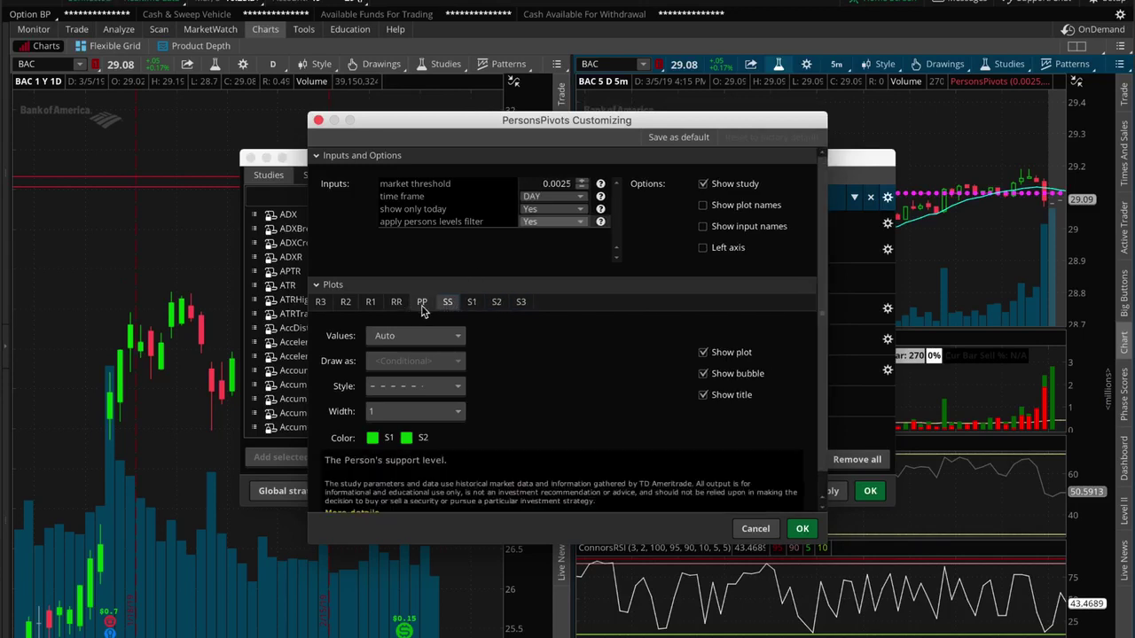
left_click(422, 303)
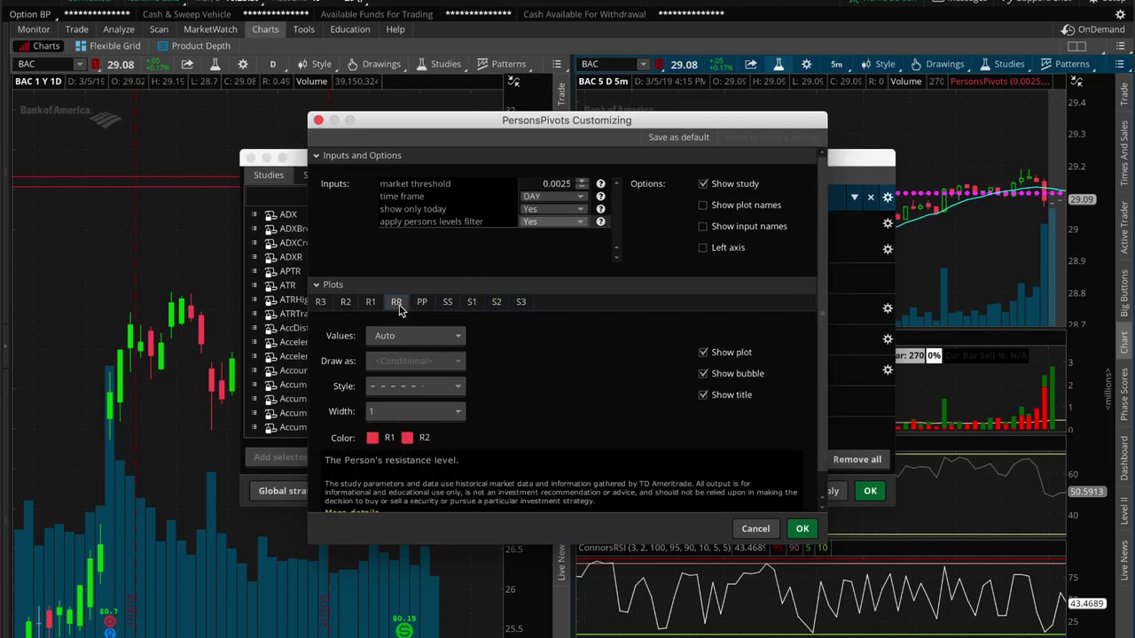
left_click(346, 302)
left_click(320, 303)
left_click(371, 303)
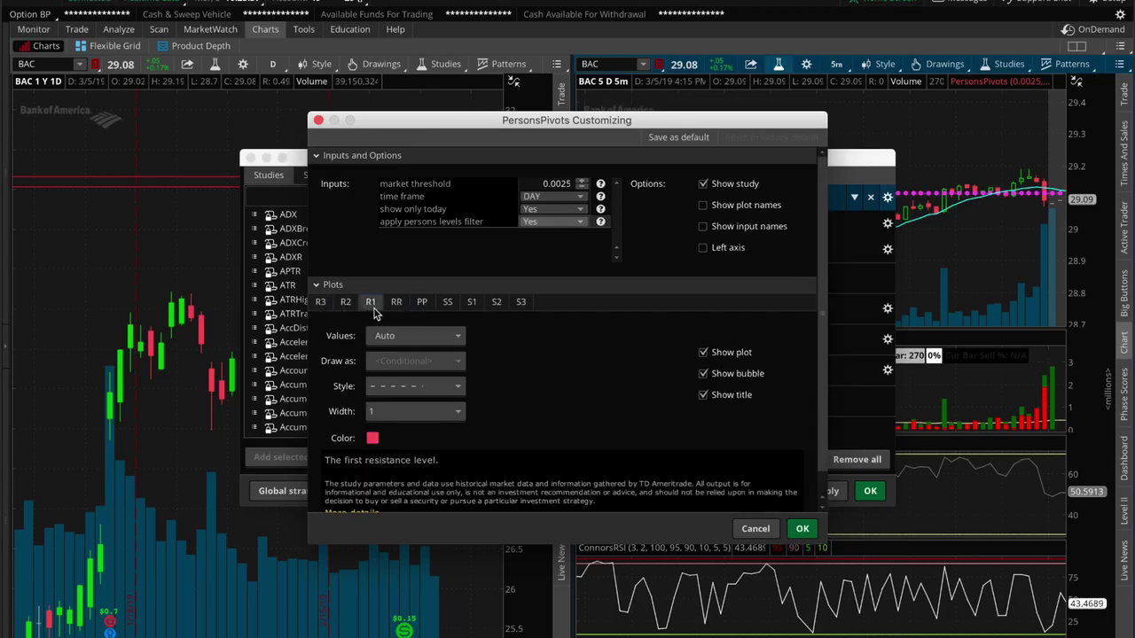
left_click(396, 304)
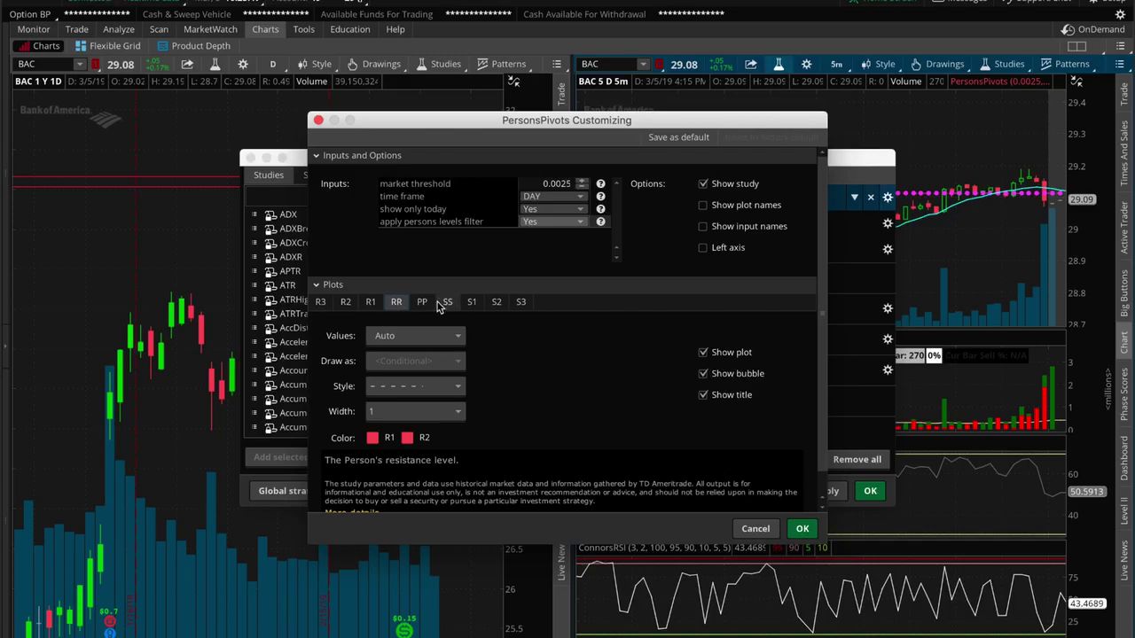
left_click(802, 529)
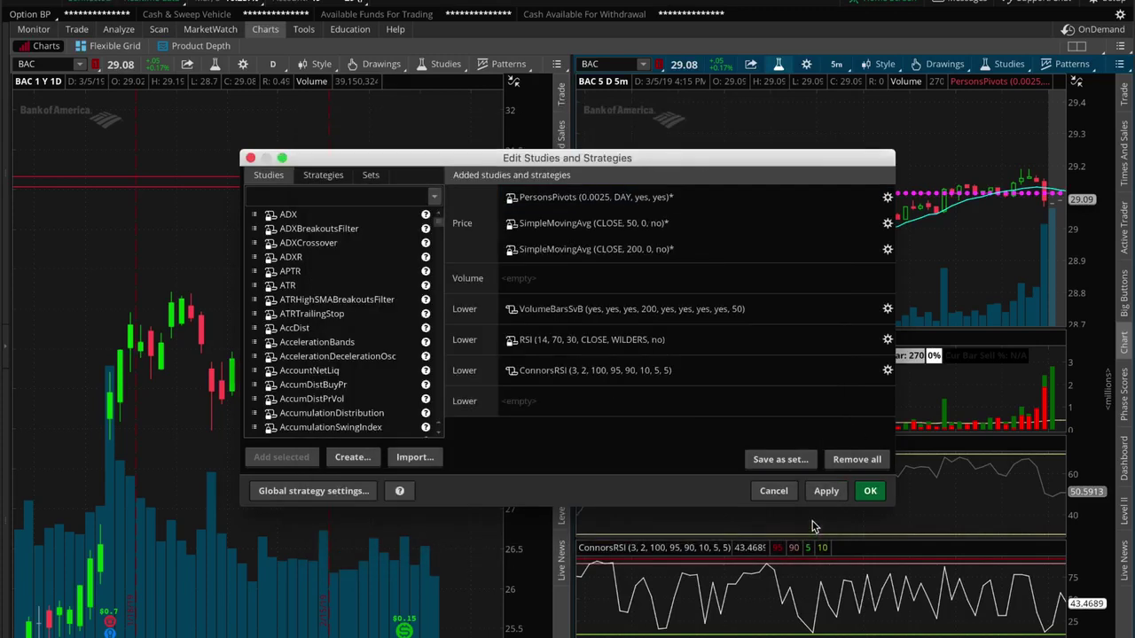
Step: Inspect the VolumeBarsSvB settings and close them unchanged
left_click(709, 312)
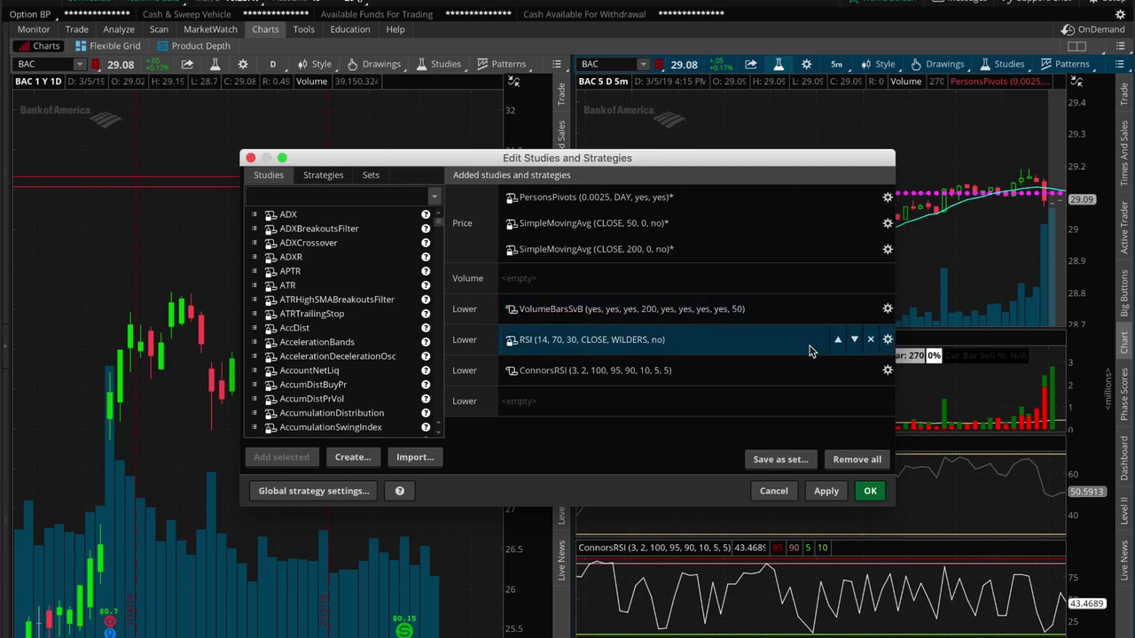
left_click(887, 311)
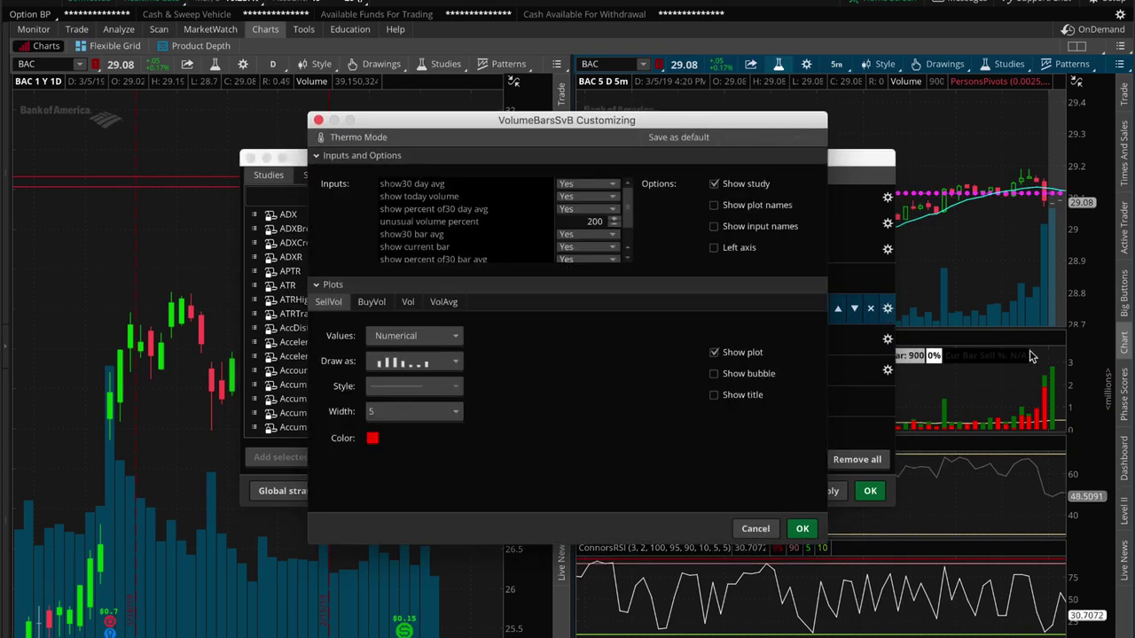
left_click(318, 119)
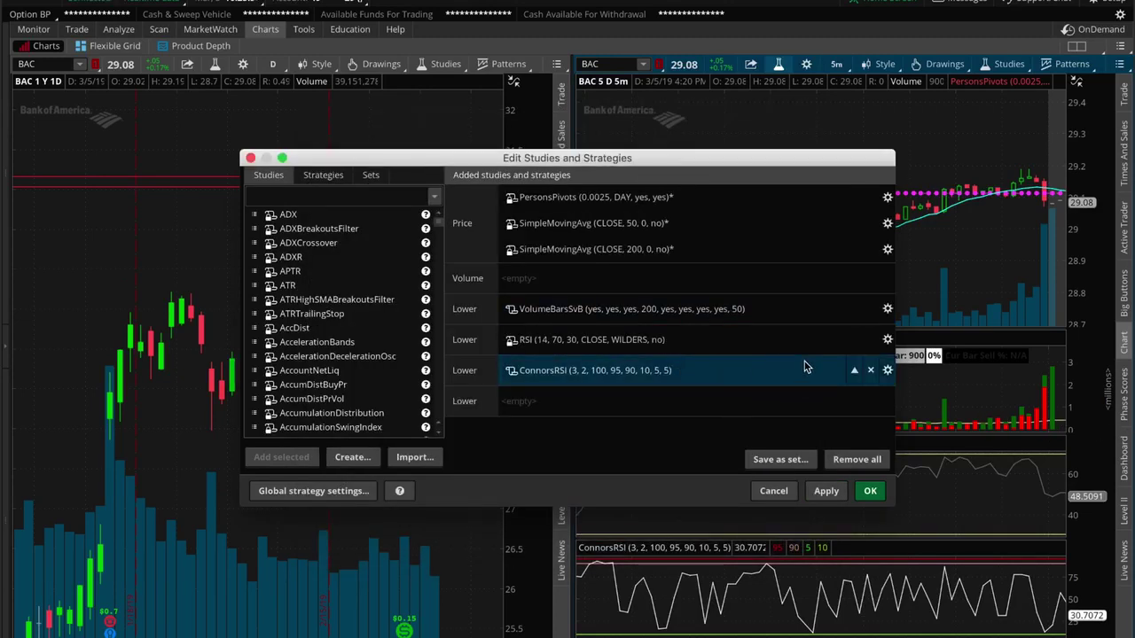
Step: Move ConnorsRSI into the RSI pane, set RSI length to 4, and apply all study changes
left_click_drag(734, 369, 733, 350)
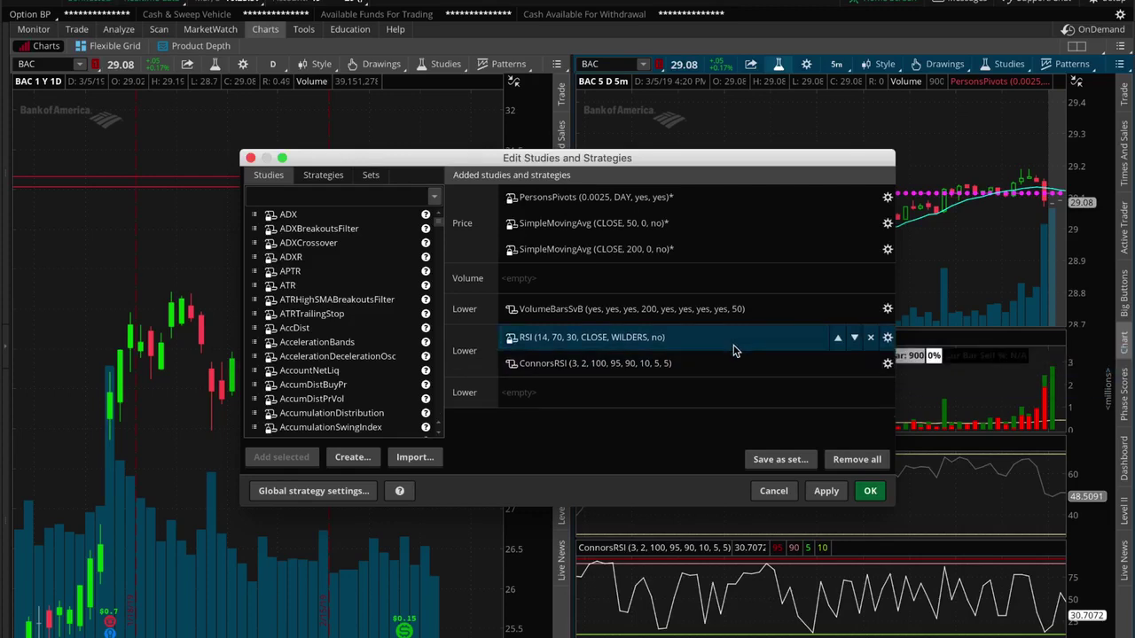
left_click(887, 340)
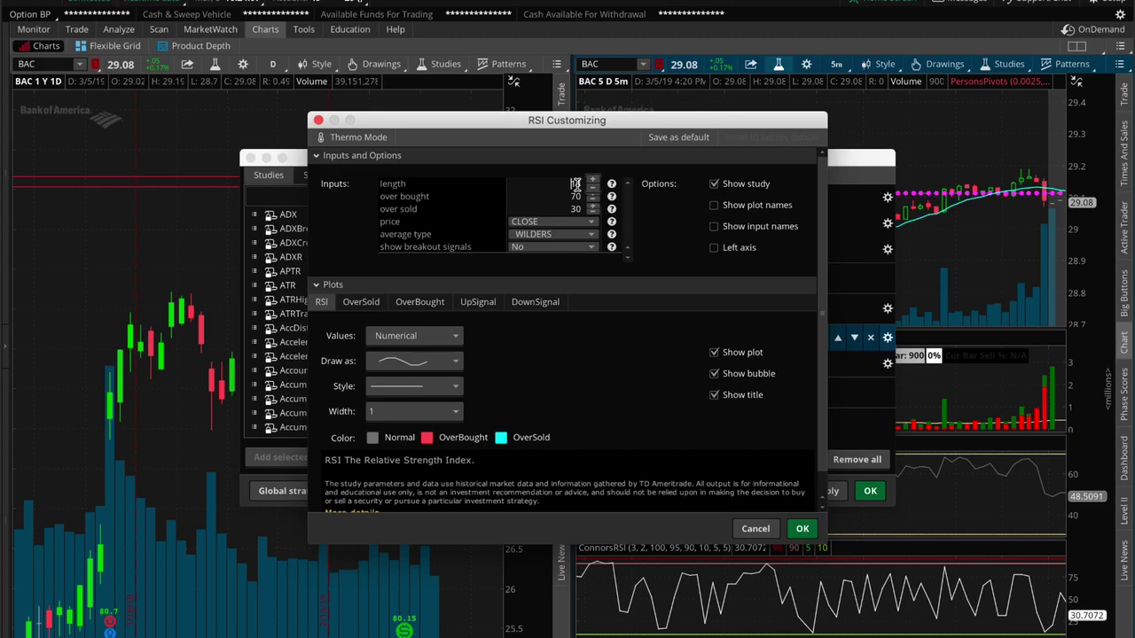
left_click(799, 530)
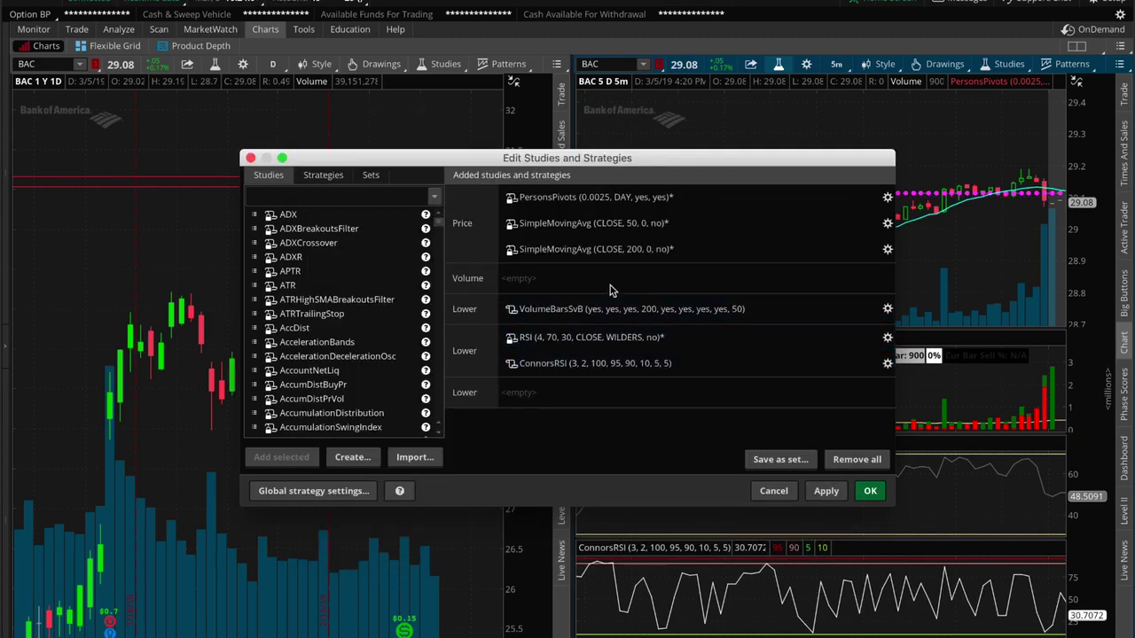
left_click(826, 491)
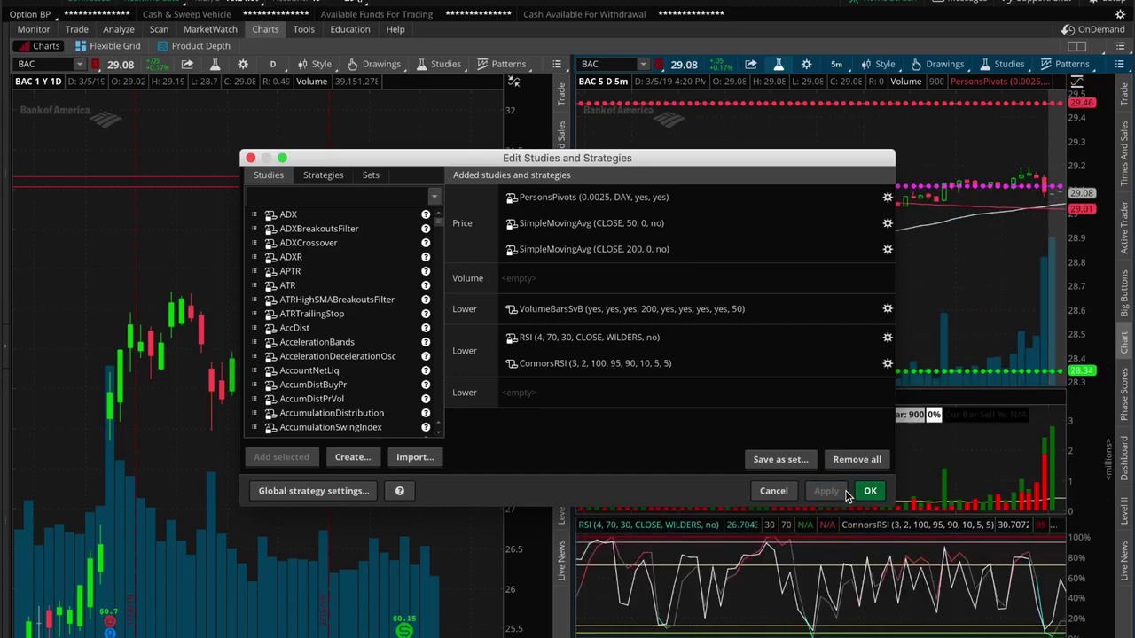
left_click(872, 493)
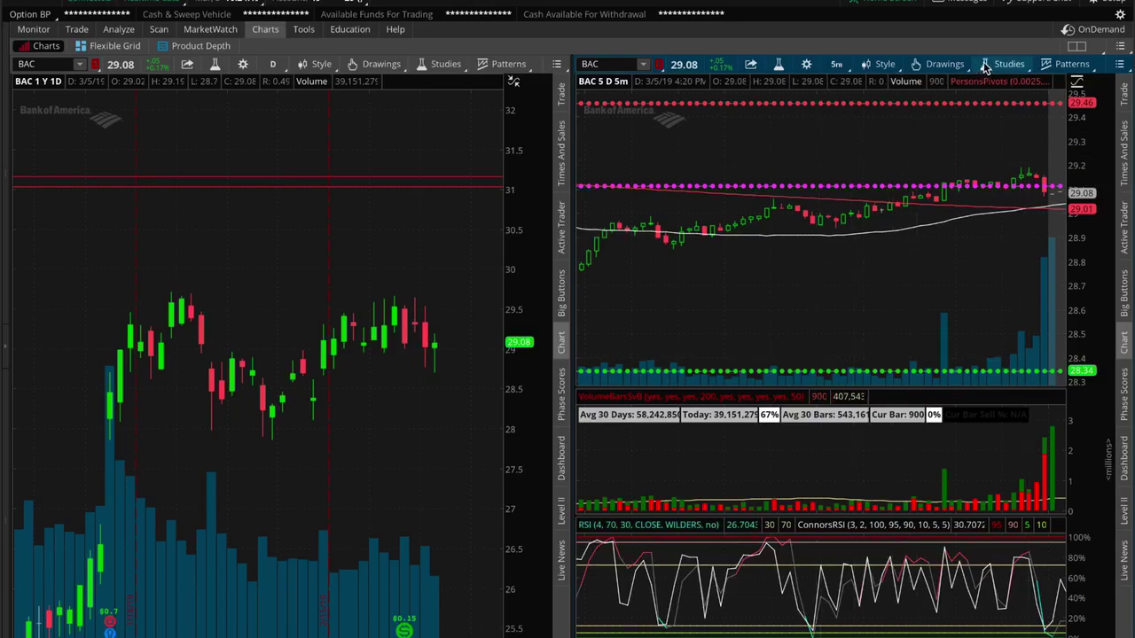
Step: Open Chart Settings for the right BAC chart on its General options
left_click(806, 65)
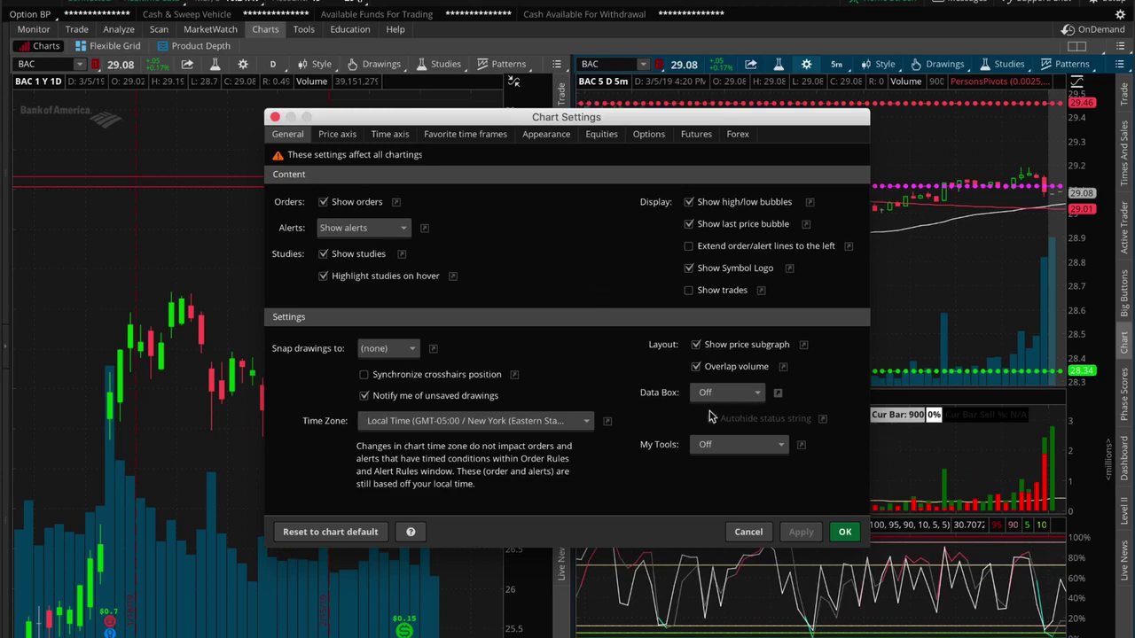
Step: Set the volume bar colour to RGB hex 1B1B1E in the Appearance settings
left_click(549, 133)
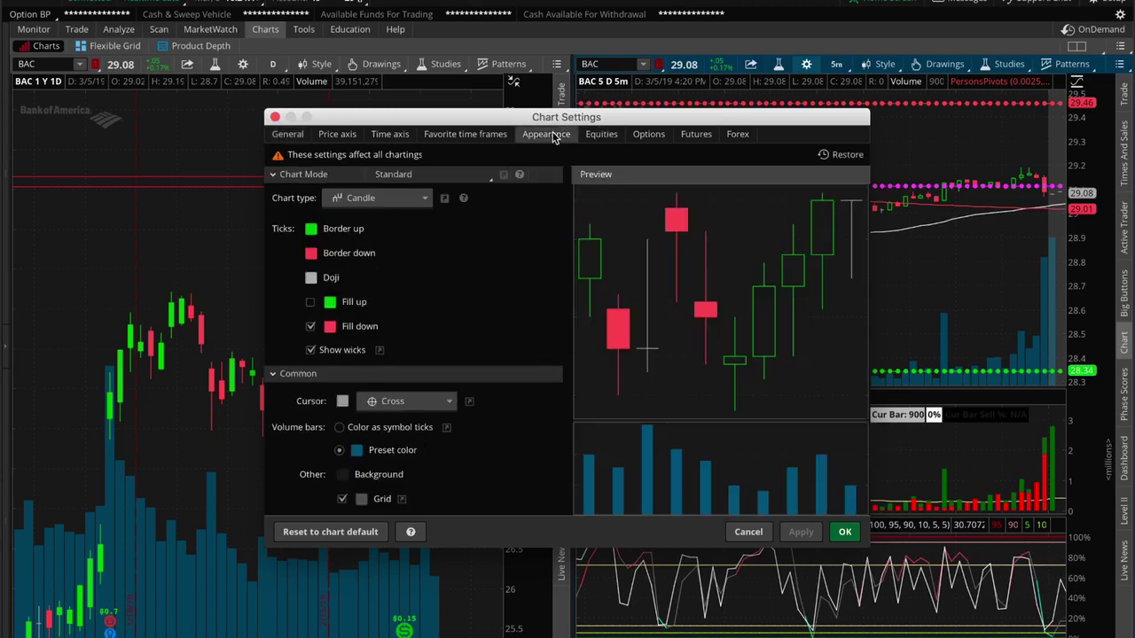
left_click(357, 449)
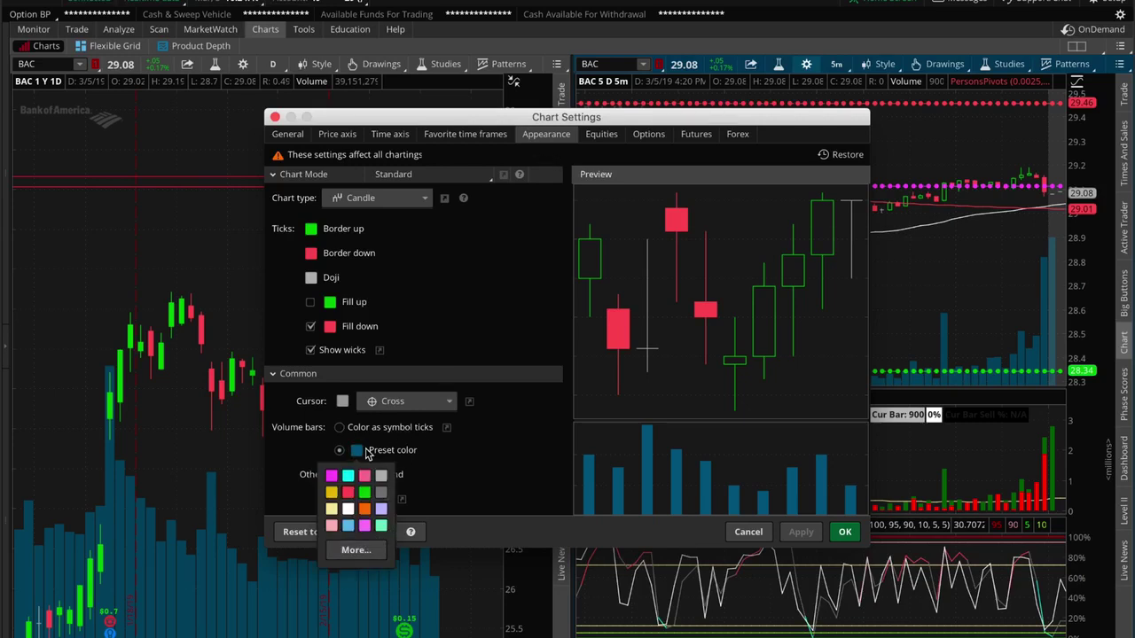
left_click(364, 553)
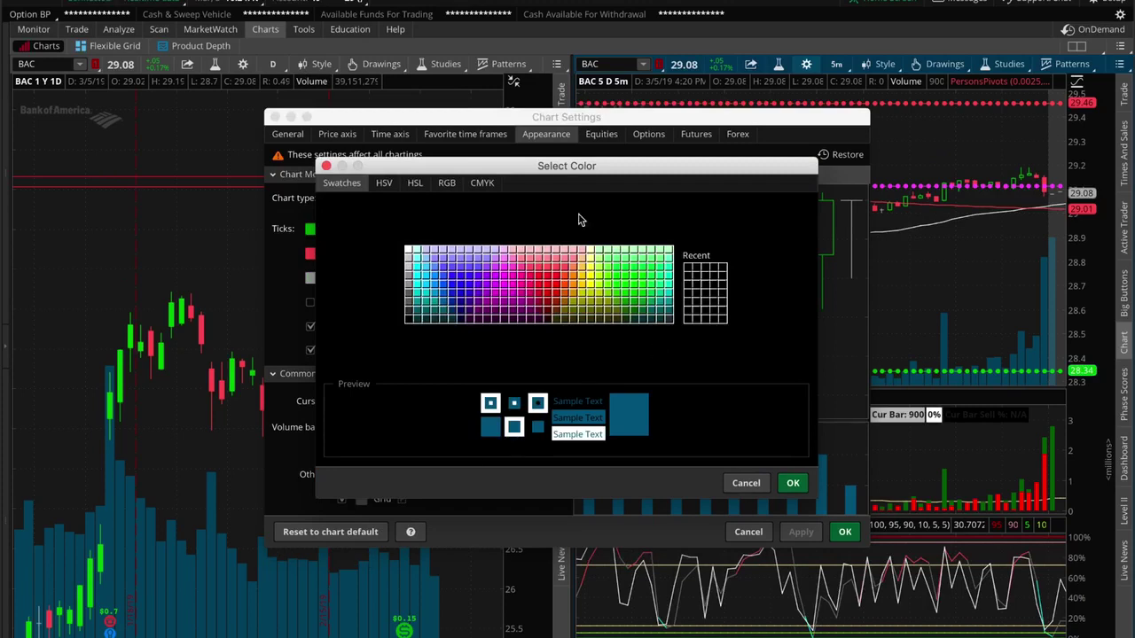
left_click(446, 184)
left_click(760, 361)
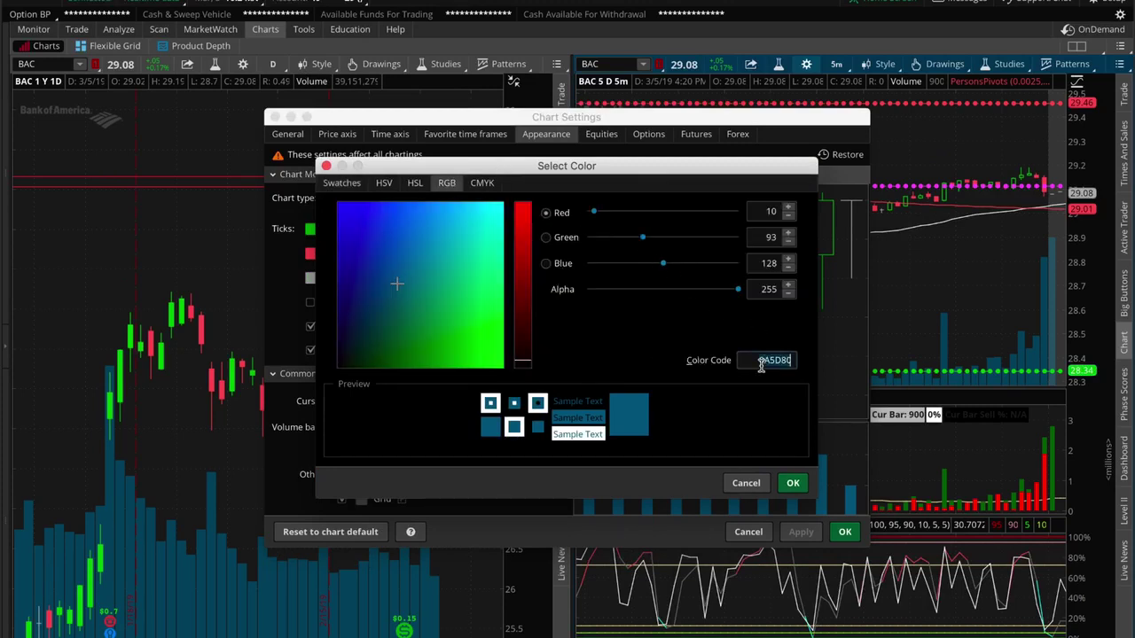
type("1B1B1E")
left_click(791, 483)
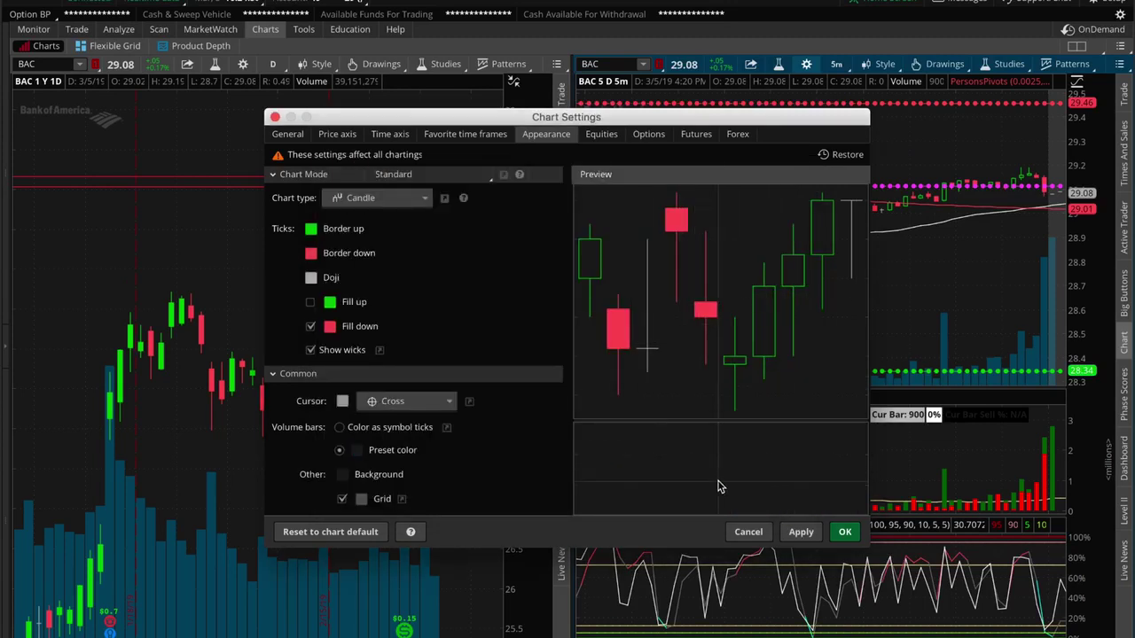
Step: Review the price axis options, then apply and close Chart Settings
left_click(336, 133)
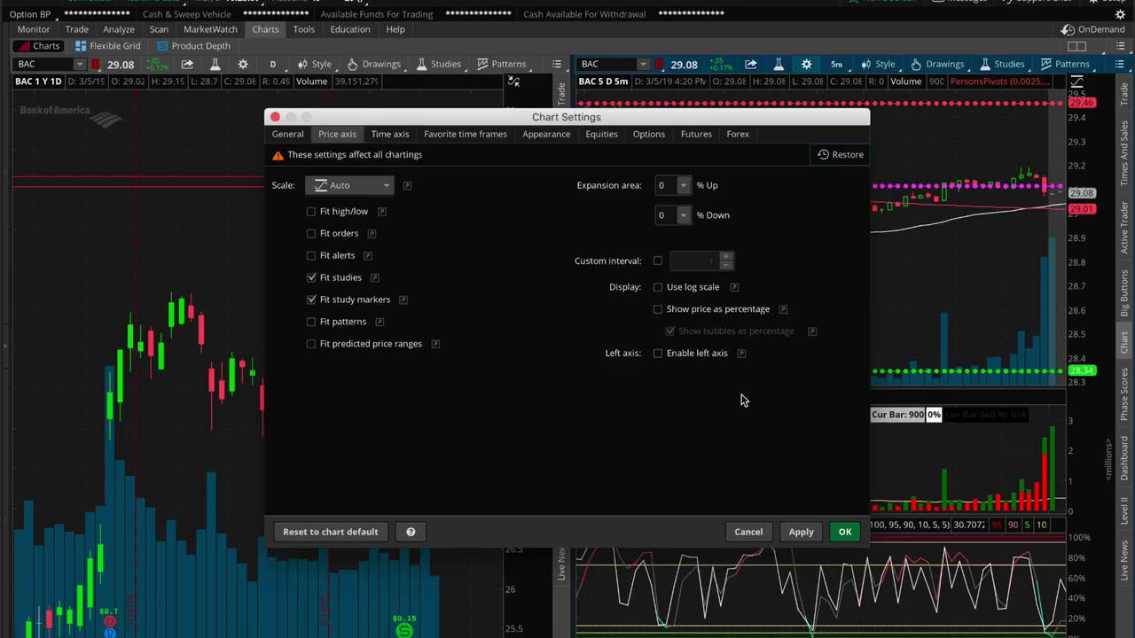
left_click_drag(712, 126, 464, 262)
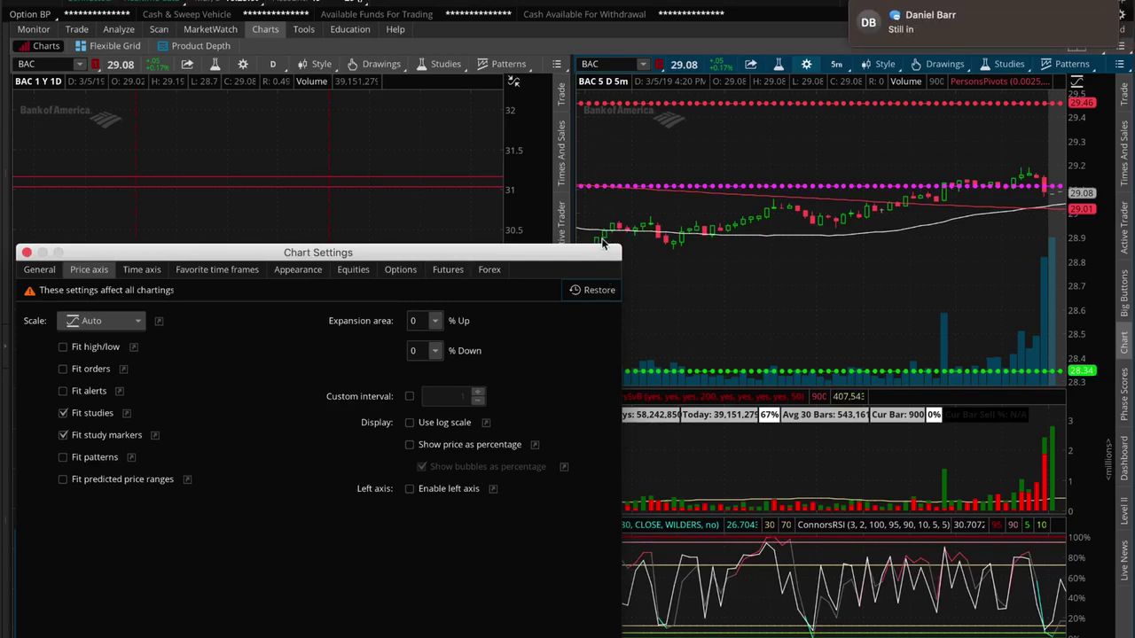
left_click_drag(535, 256, 727, 136)
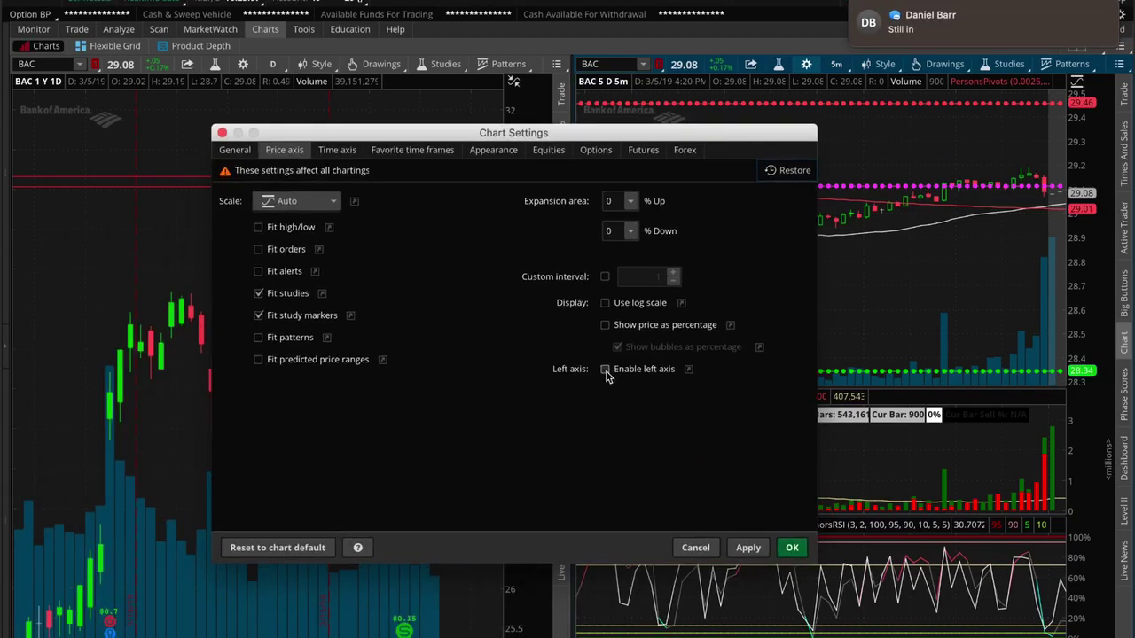
left_click(749, 548)
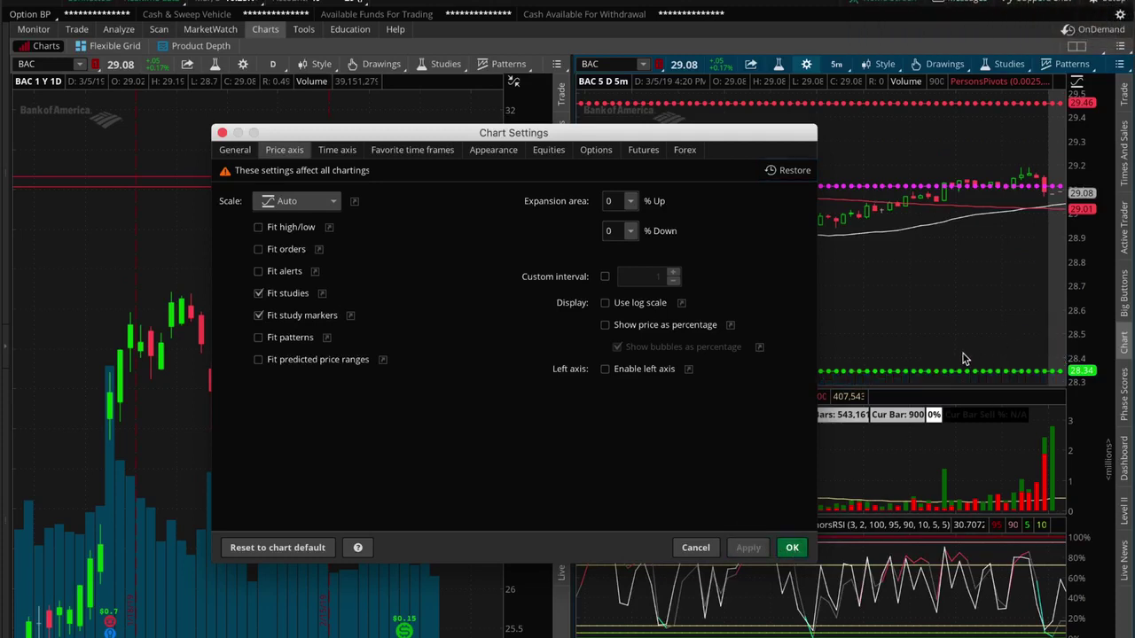
left_click(794, 547)
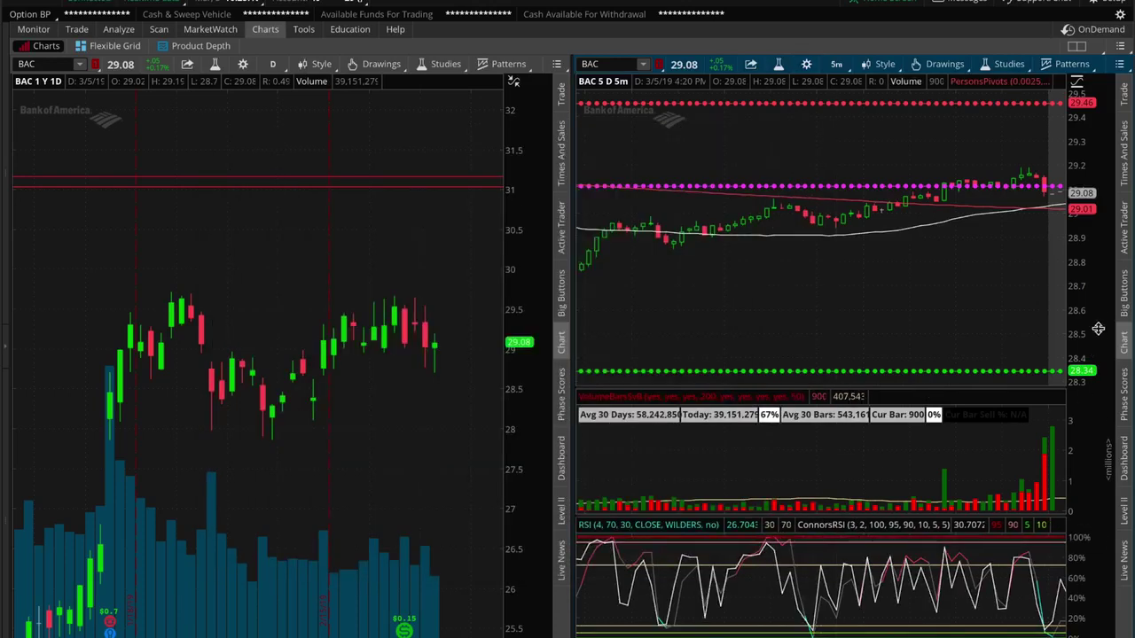
Step: Save the right BAC chart's studies as a study set named CHARTSET1
left_click_drag(1096, 319, 1096, 339)
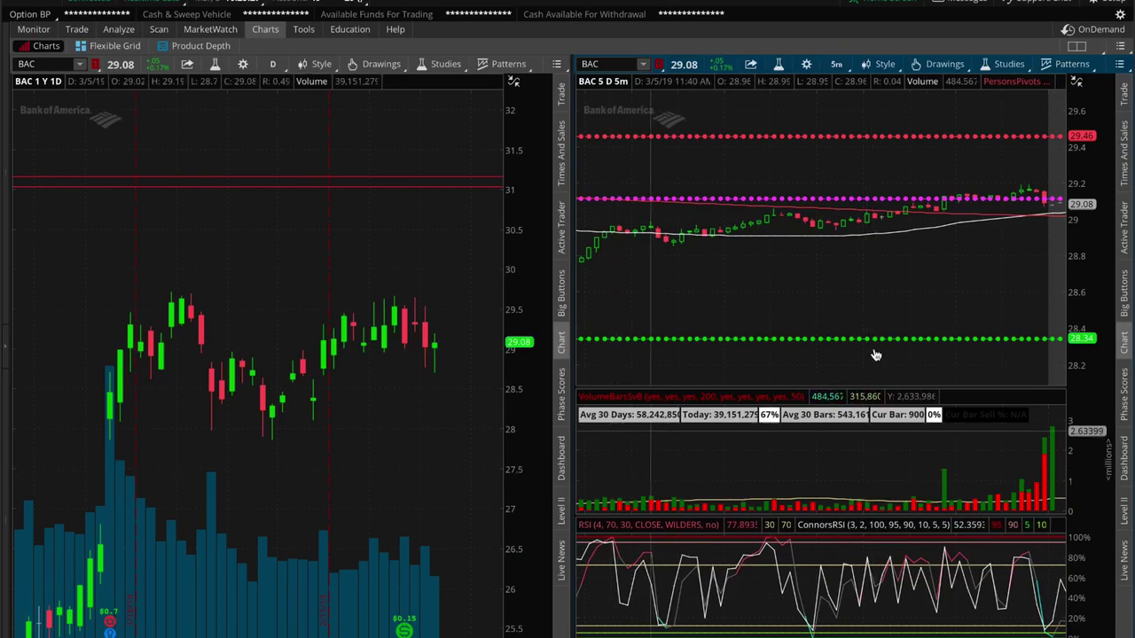
left_click(1011, 64)
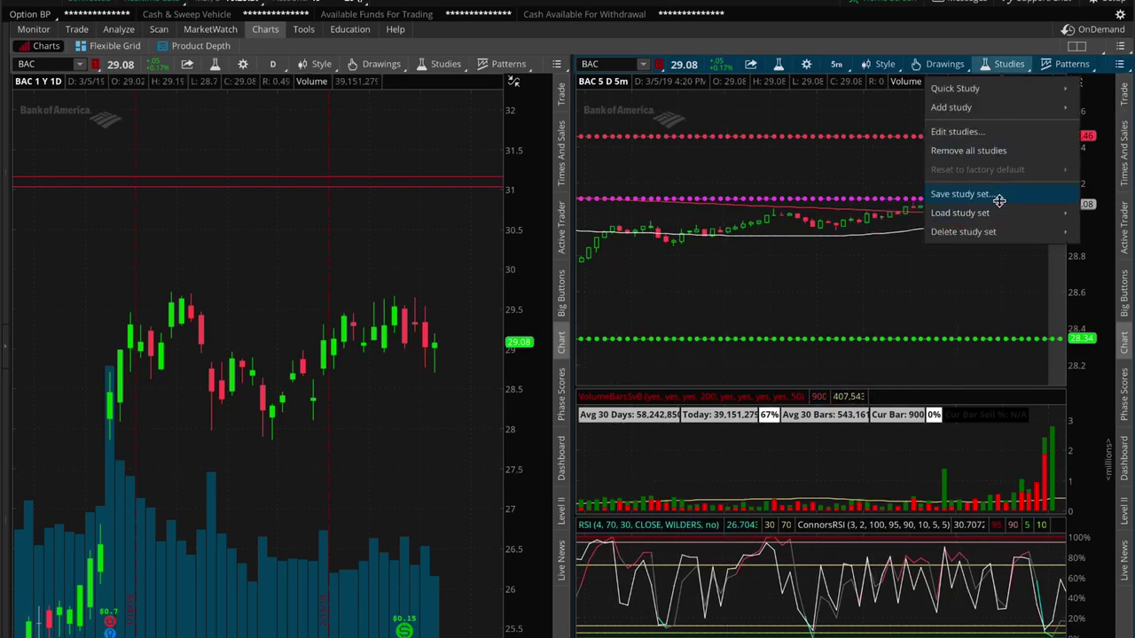
left_click(1000, 195)
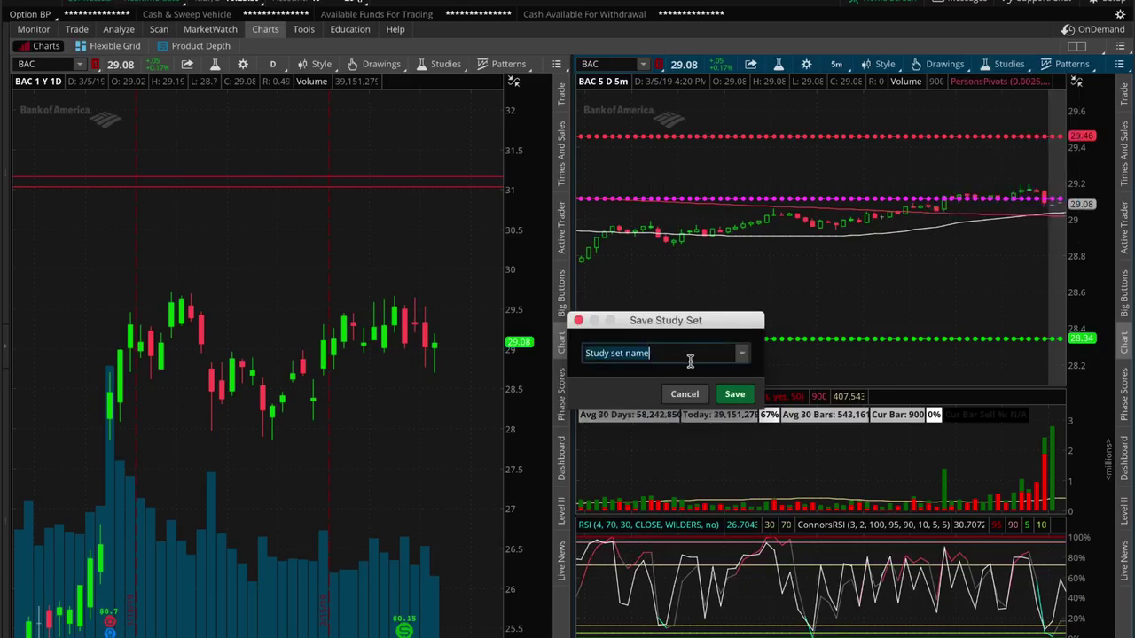
type("CHART")
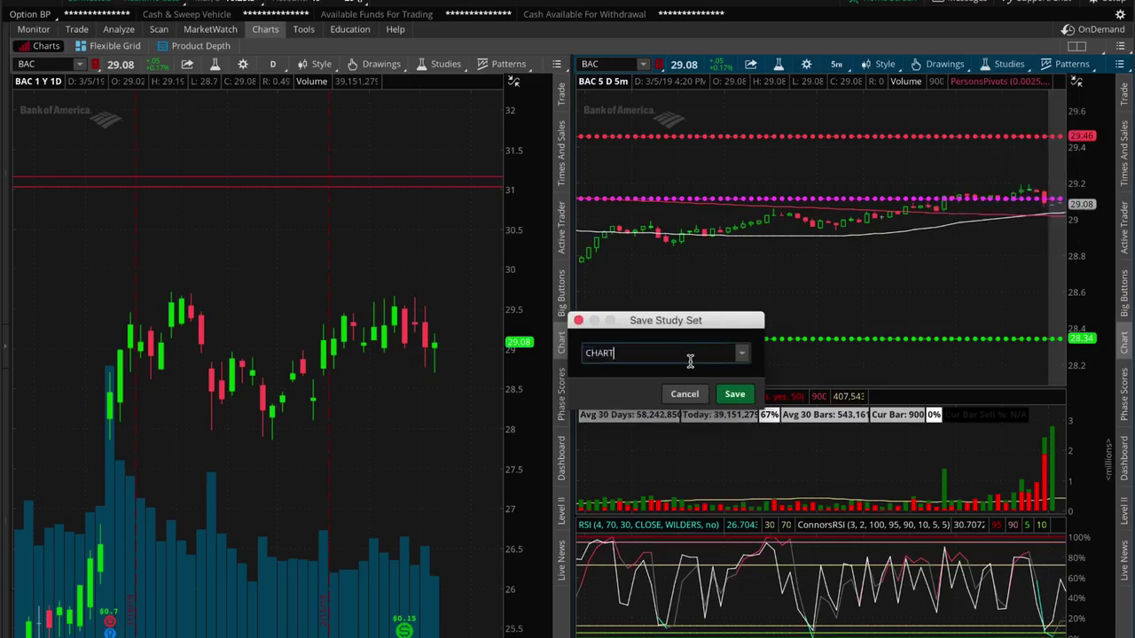
type("SET")
type("T")
left_click(731, 393)
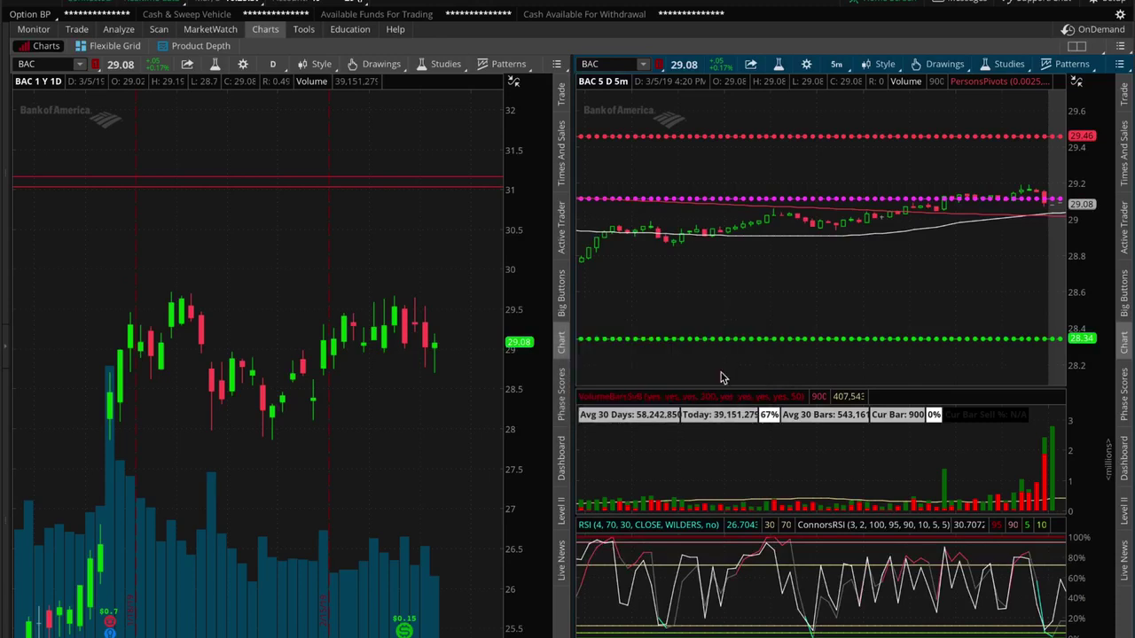
left_click(445, 64)
Step: Load the CHARTSET1 study set onto the left BAC chart
mouse_move(426, 214)
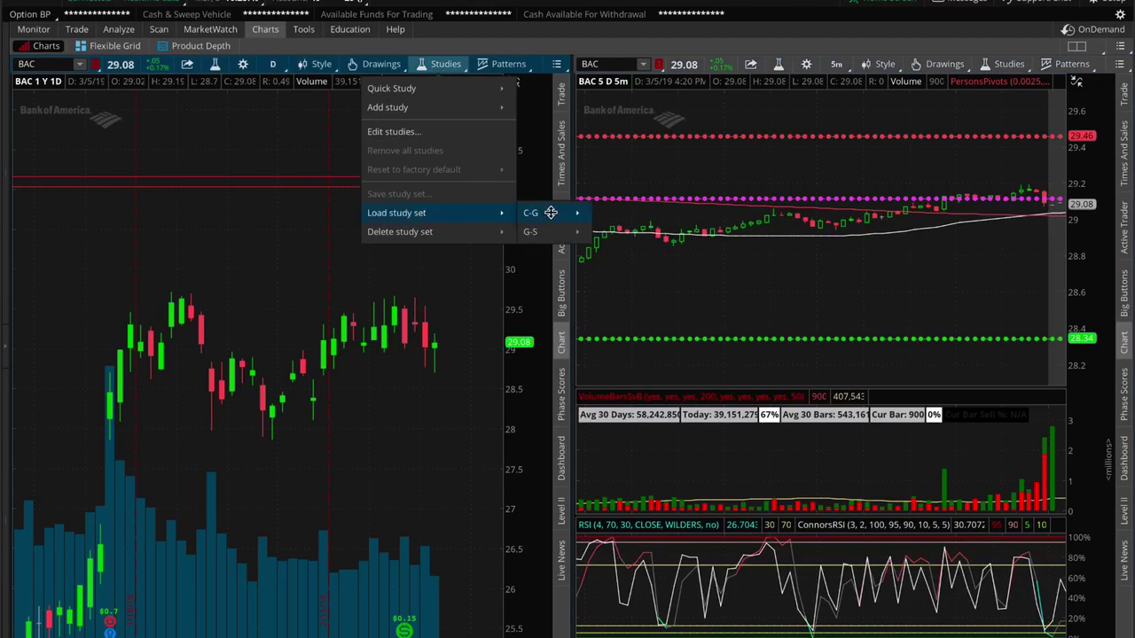
mouse_move(550, 213)
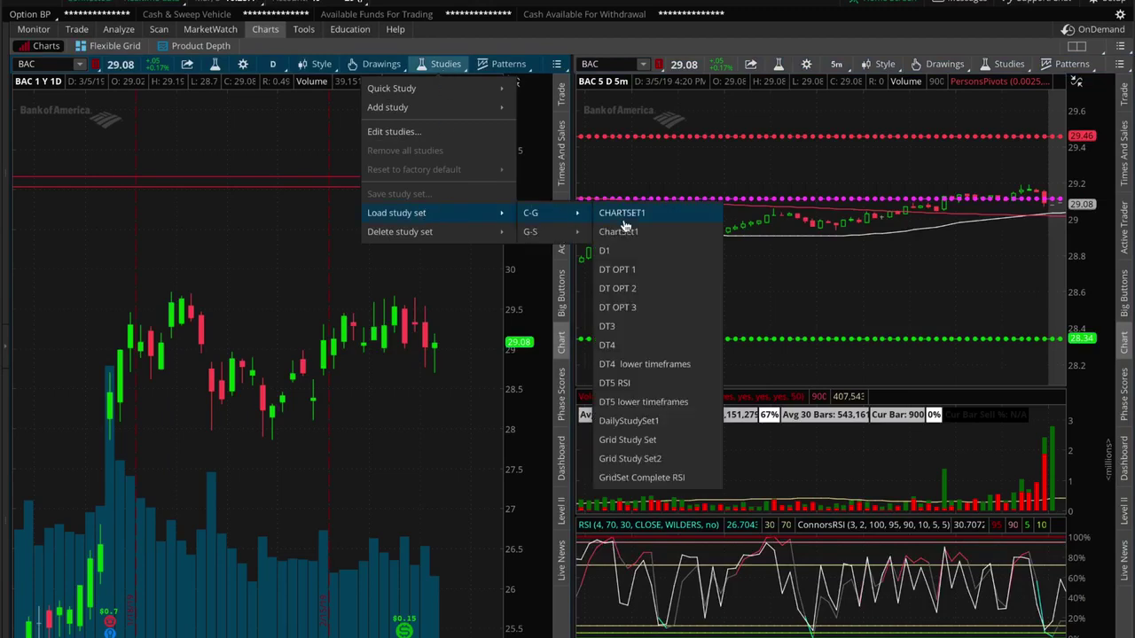
left_click(621, 216)
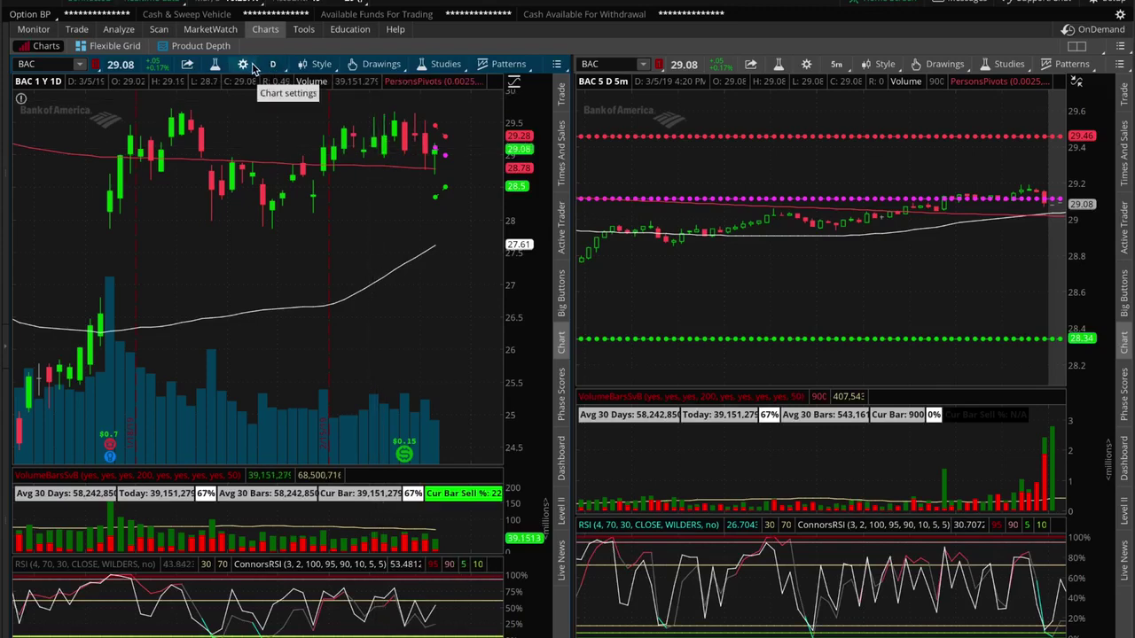
Step: Save the right chart's style under the name CHARTSET1
left_click(889, 69)
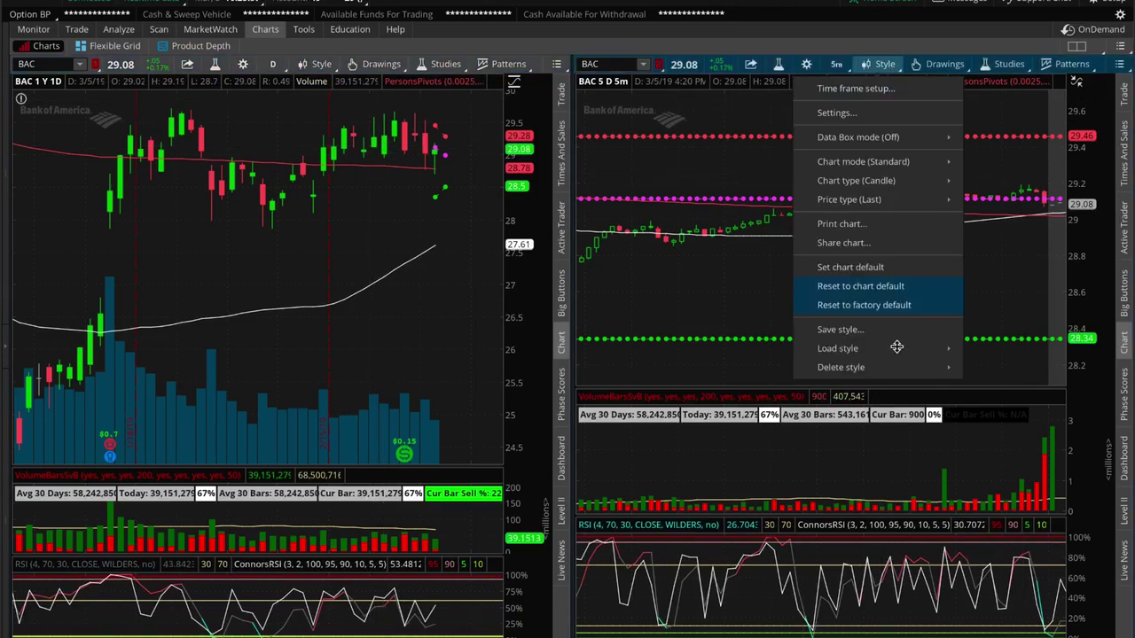
left_click(869, 335)
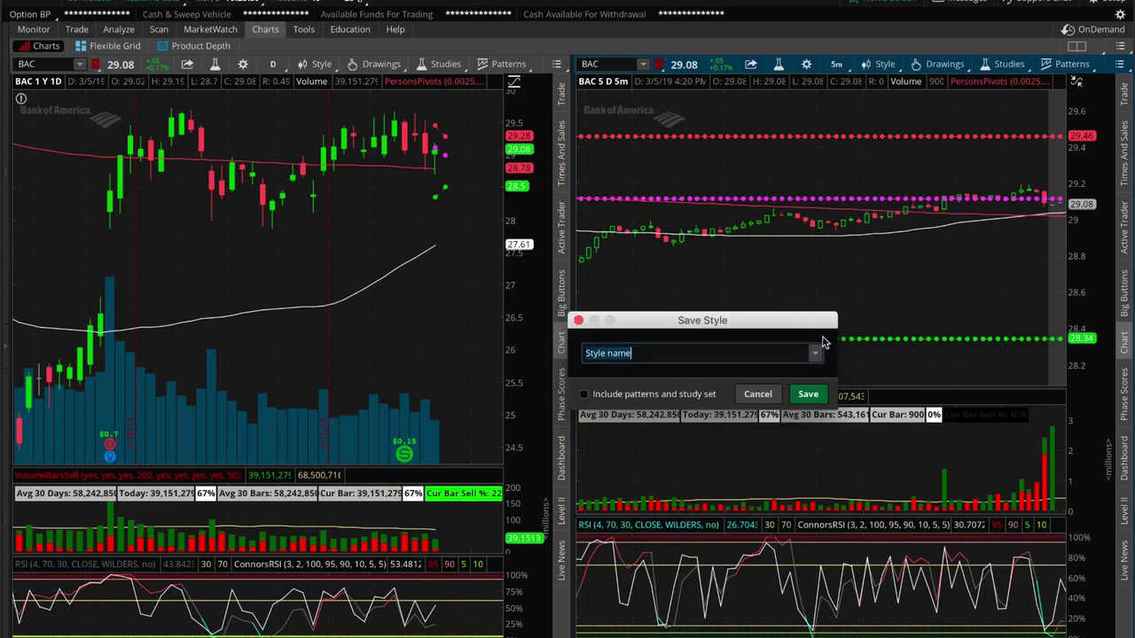
type("CHARTSET1")
left_click(807, 394)
Step: Load the saved style onto the left BAC chart so it matches the right one
left_click(446, 65)
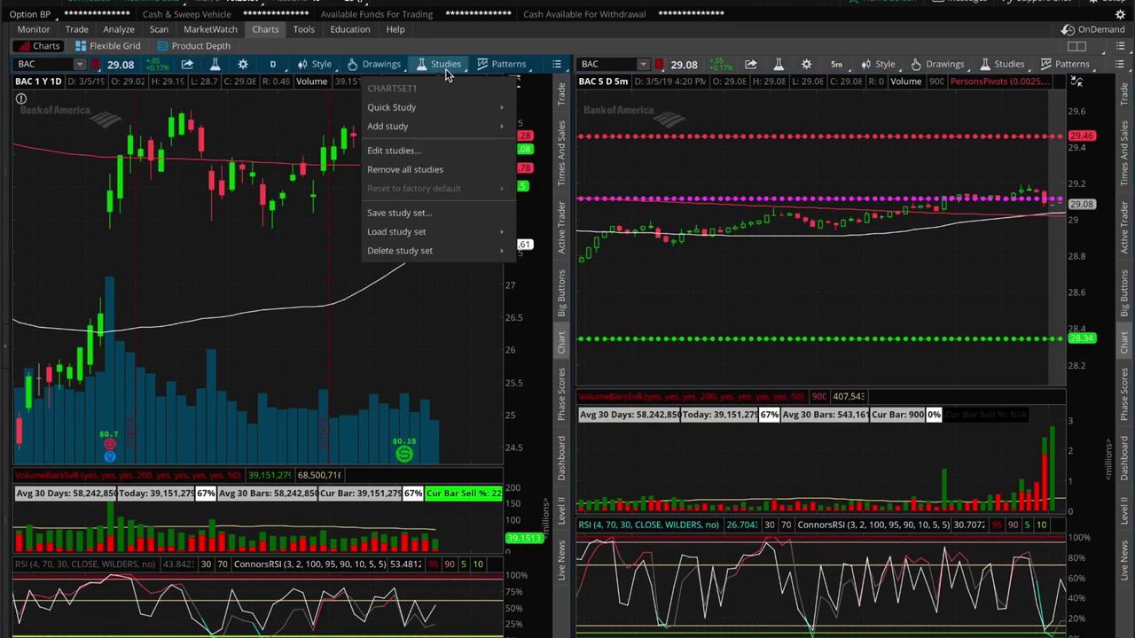
mouse_move(445, 233)
left_click(322, 65)
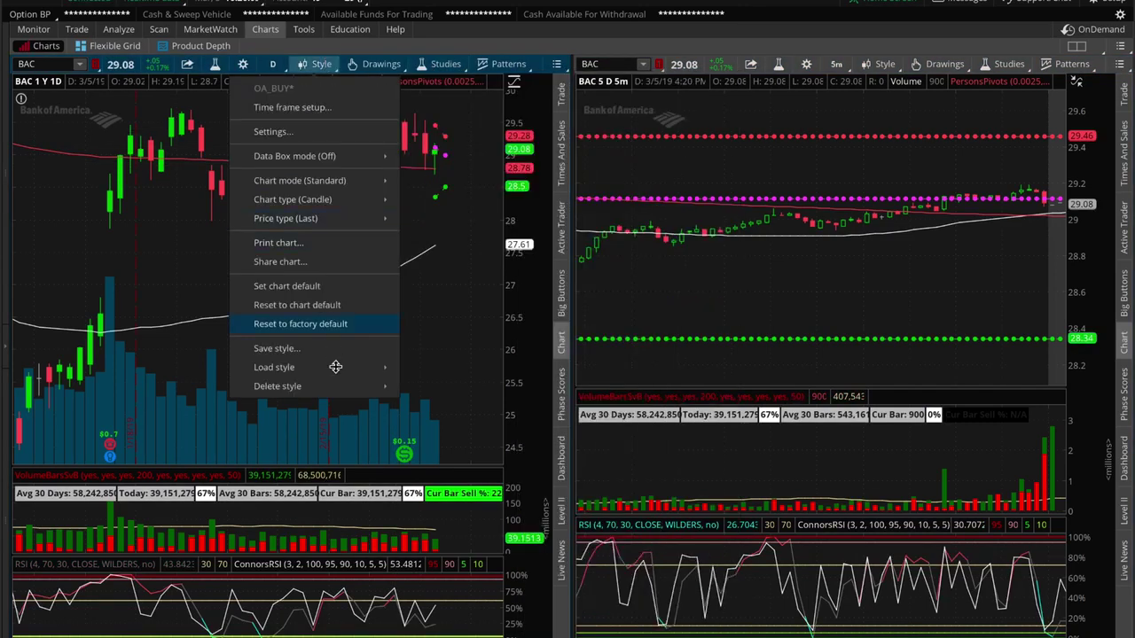
mouse_move(335, 378)
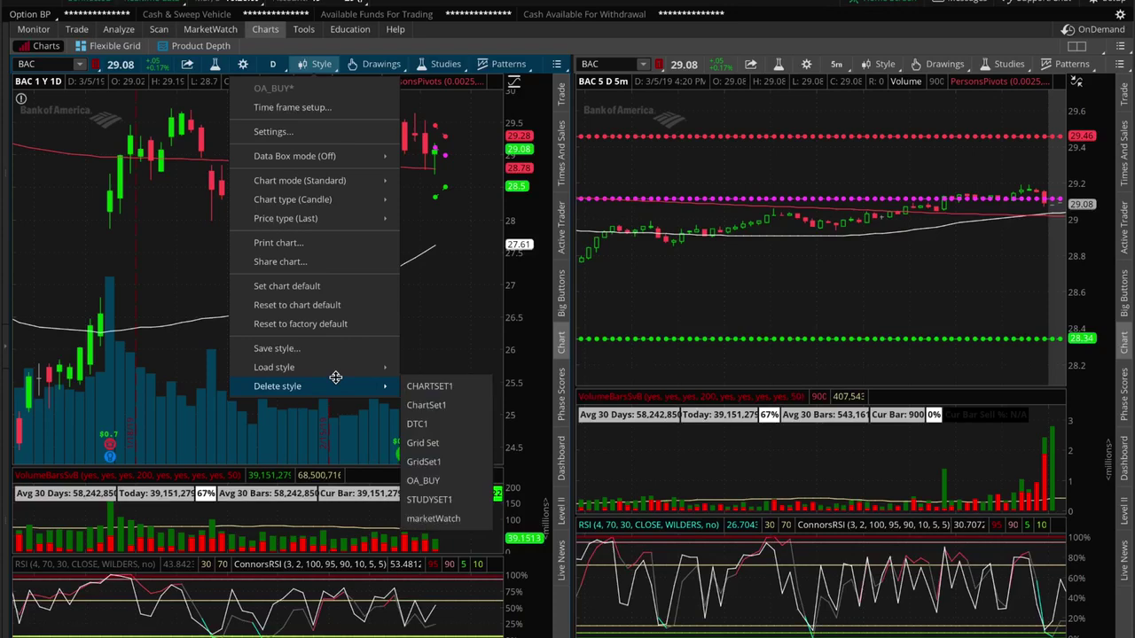
left_click(430, 378)
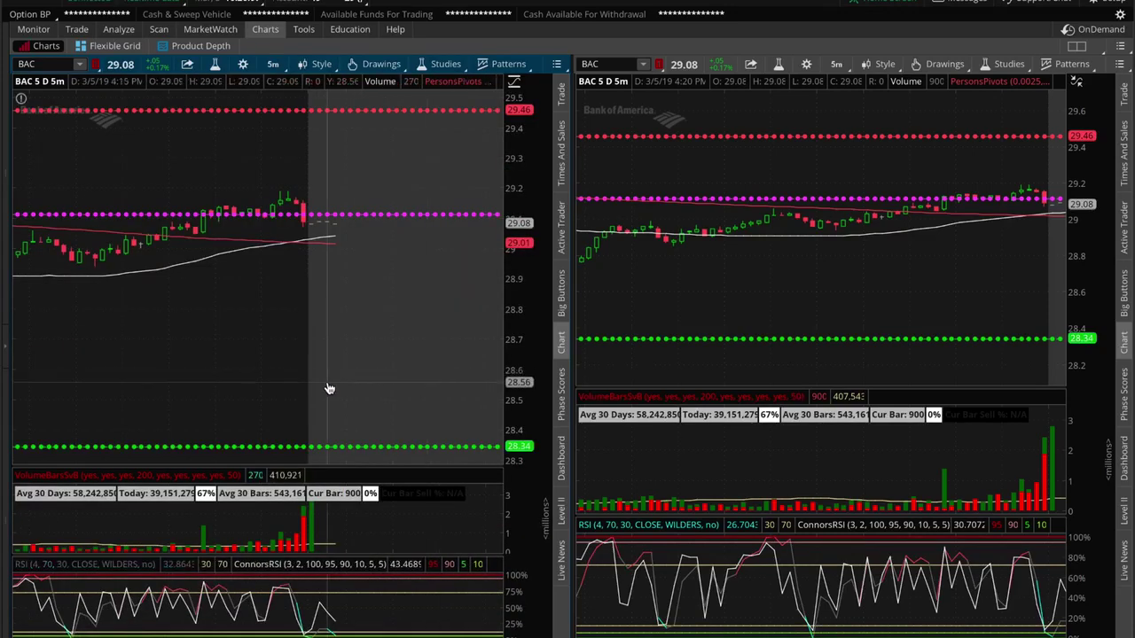
Step: Lower the right chart's price/volume divider to give the price pane more height
scroll(328, 386, "up", 5)
scroll(328, 387, "down", 2)
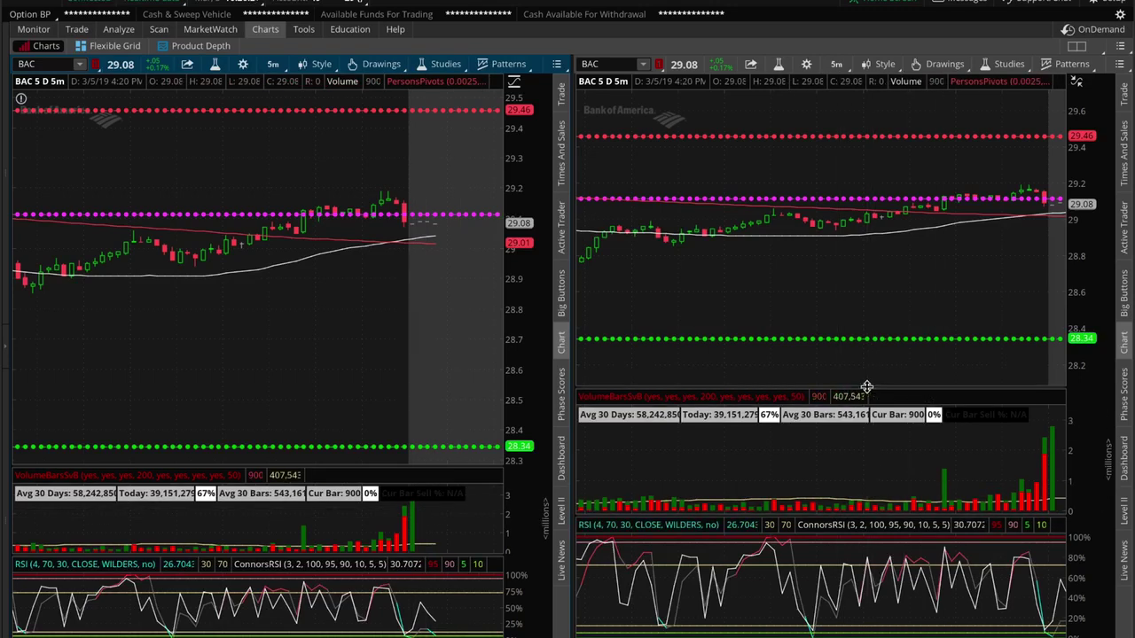
left_click_drag(866, 393, 866, 450)
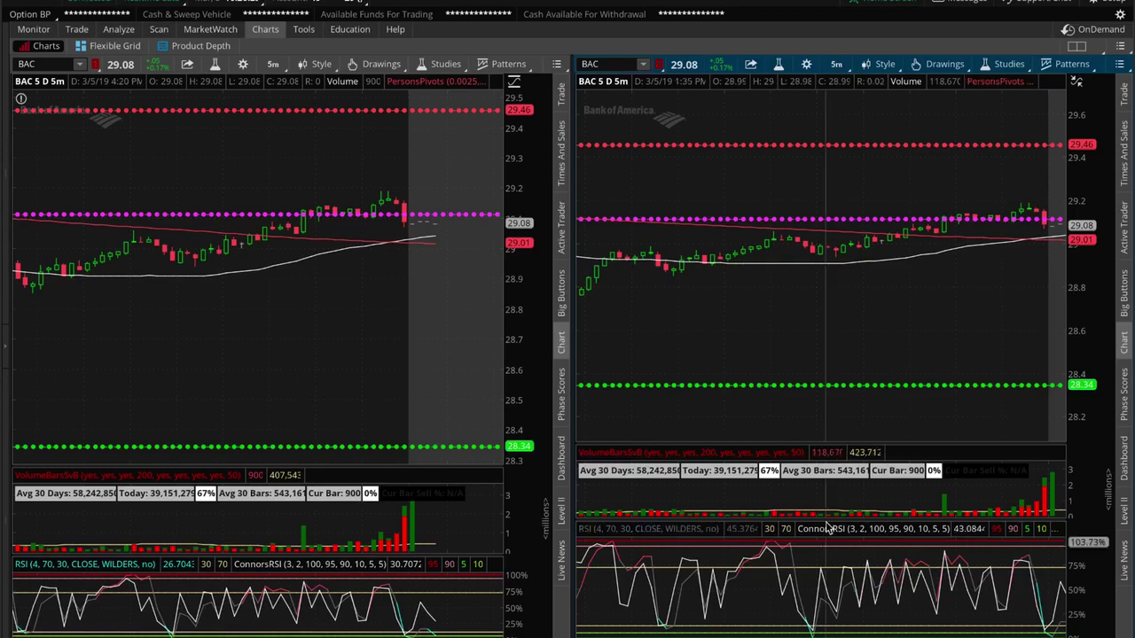
Step: Set the right chart to 10 D : 10m and the left chart to 10 D : 30m
left_click(835, 66)
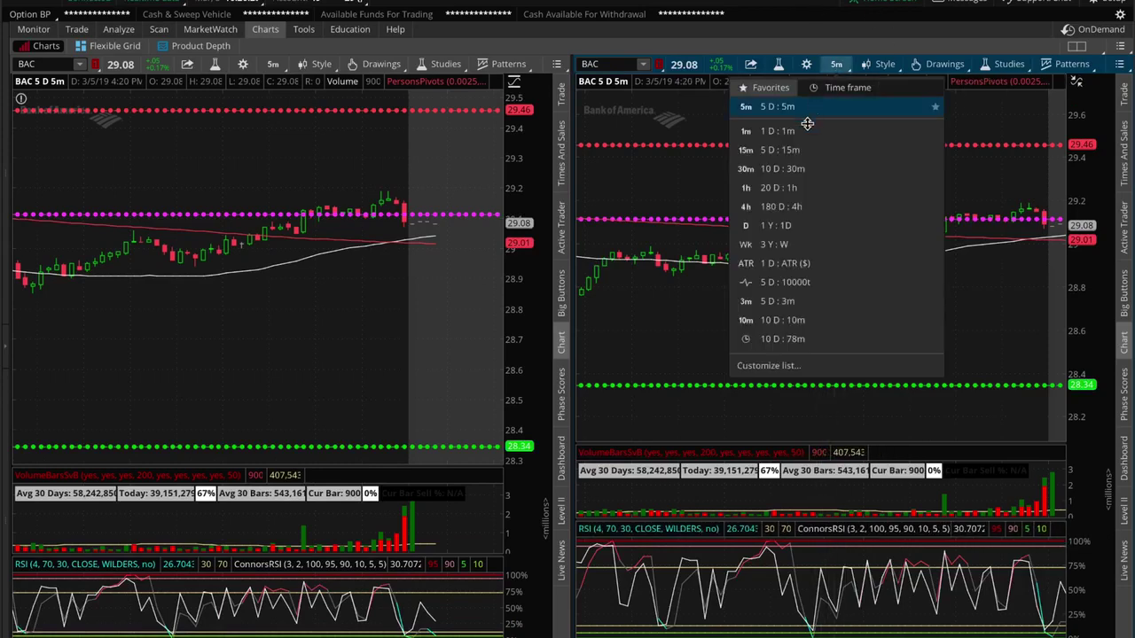
left_click(802, 320)
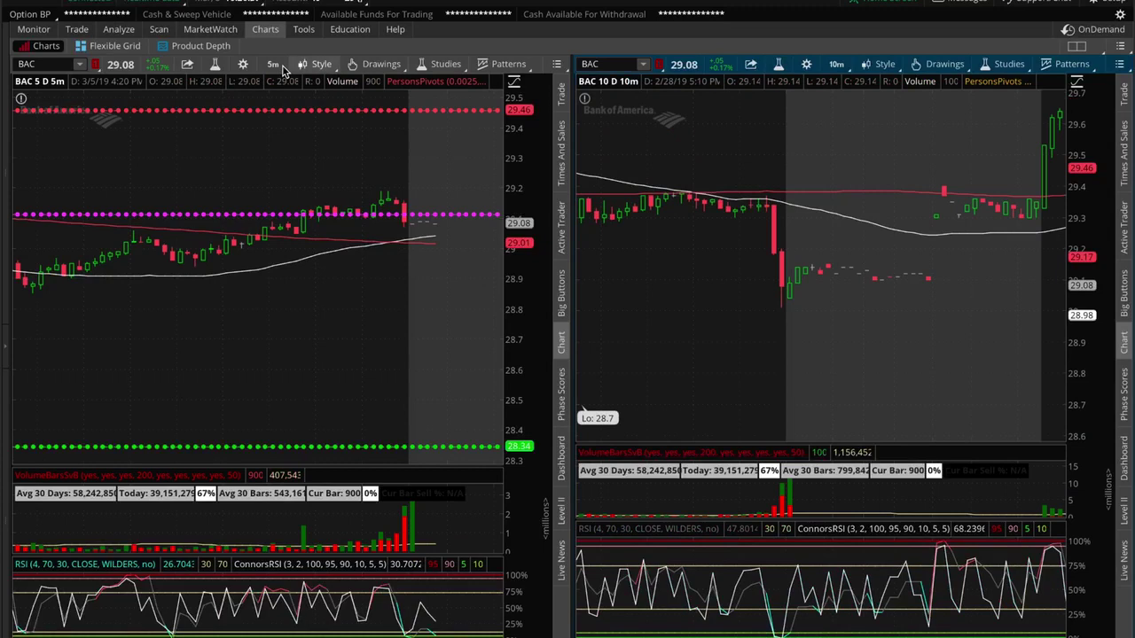
left_click(280, 66)
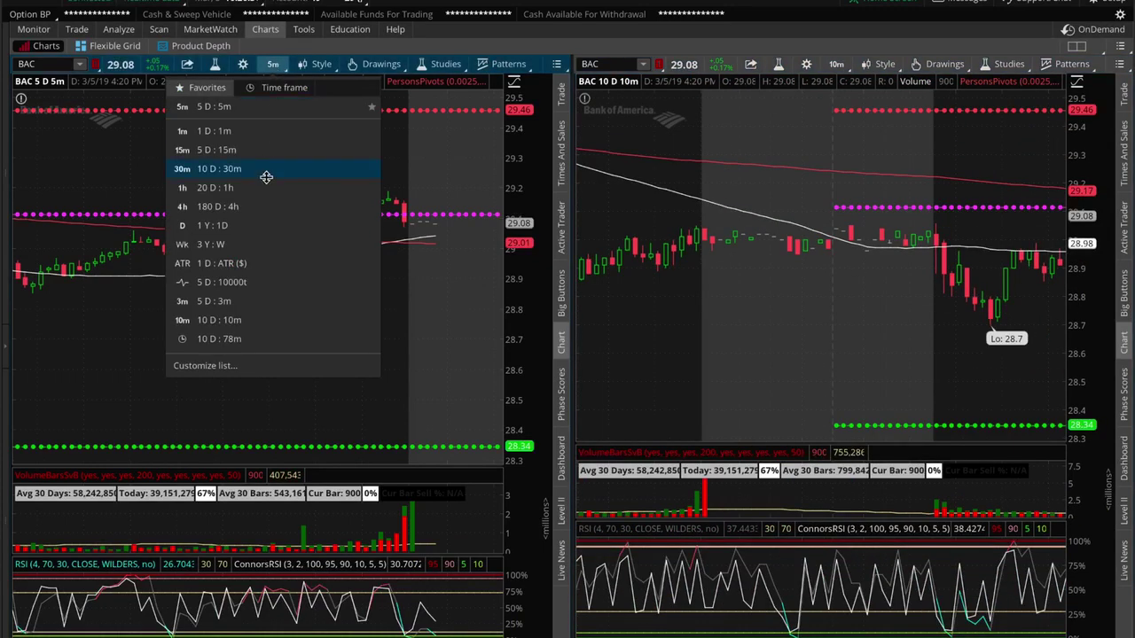
left_click(262, 184)
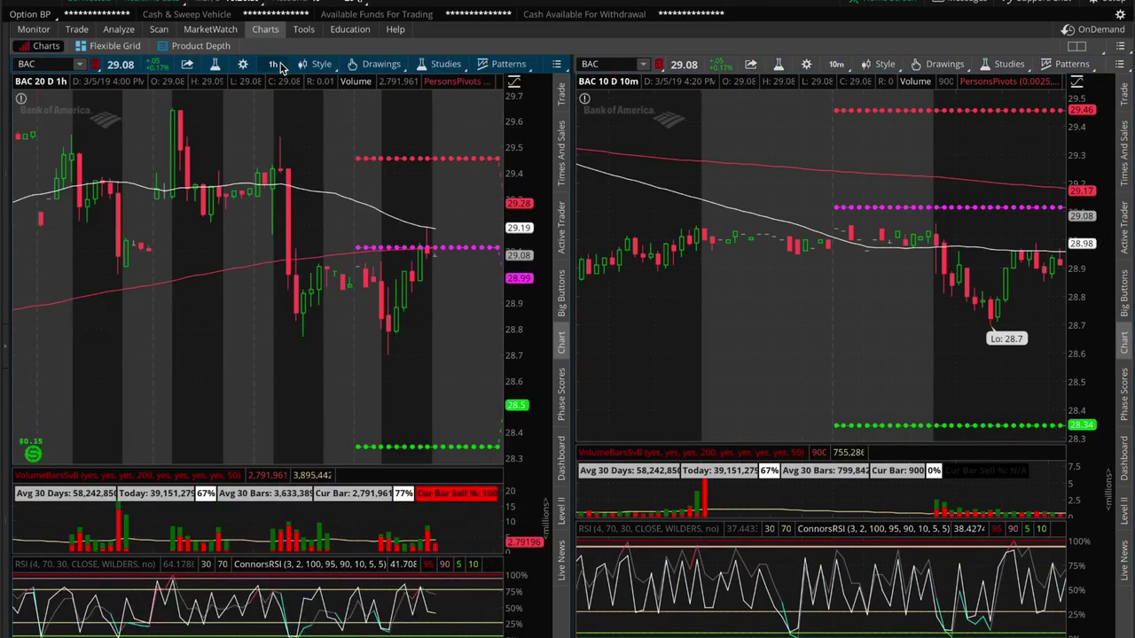
left_click(276, 69)
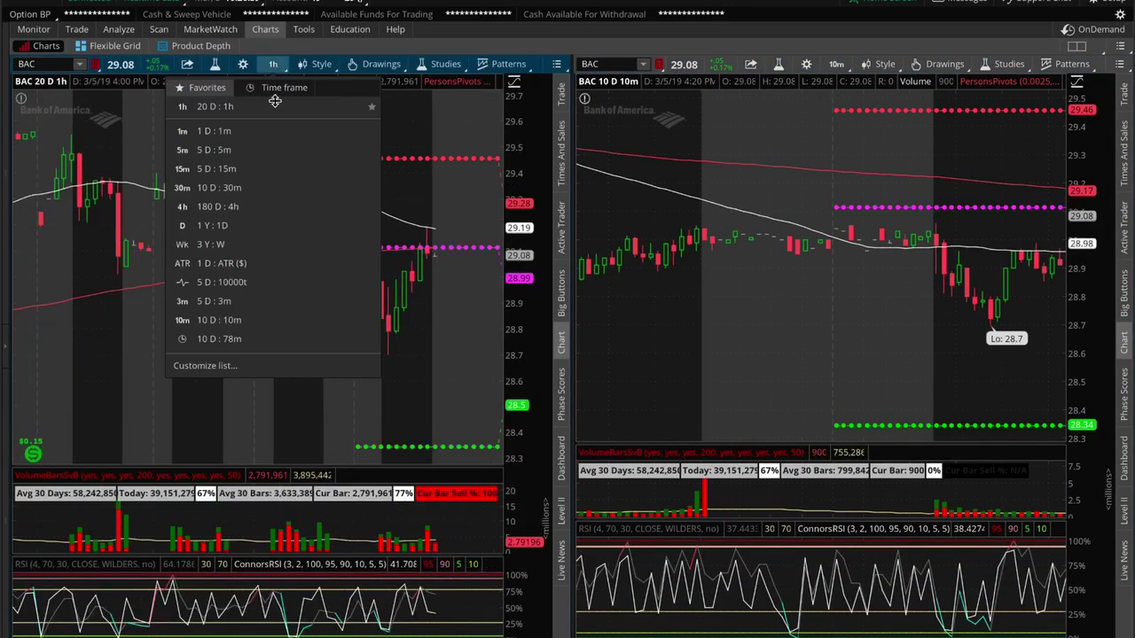
left_click(247, 188)
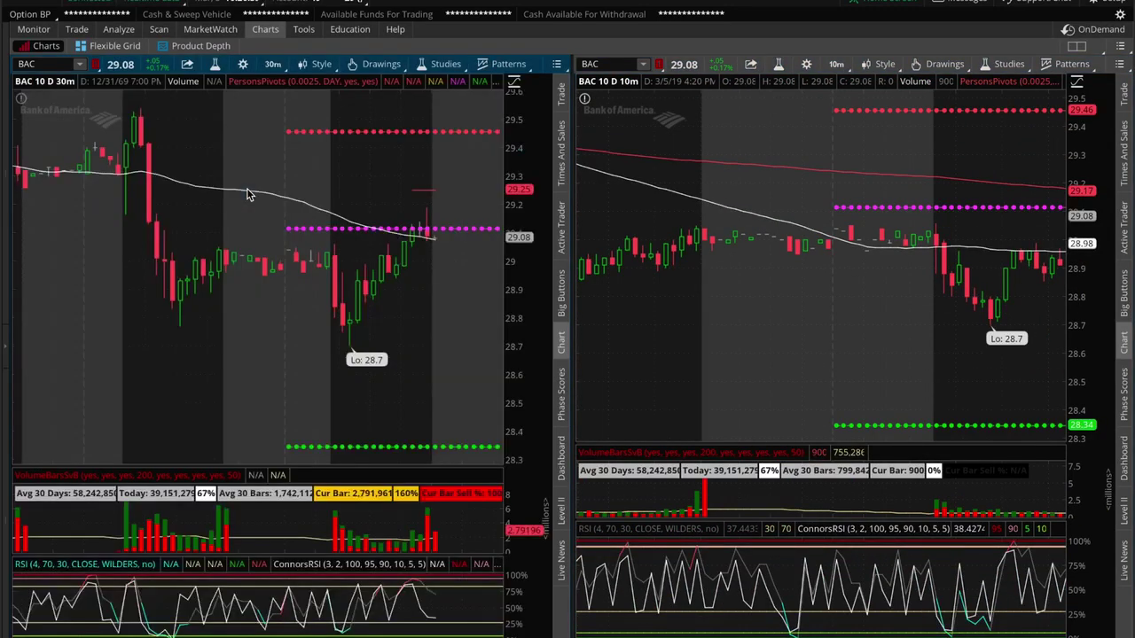
scroll(341, 368, "down", 5)
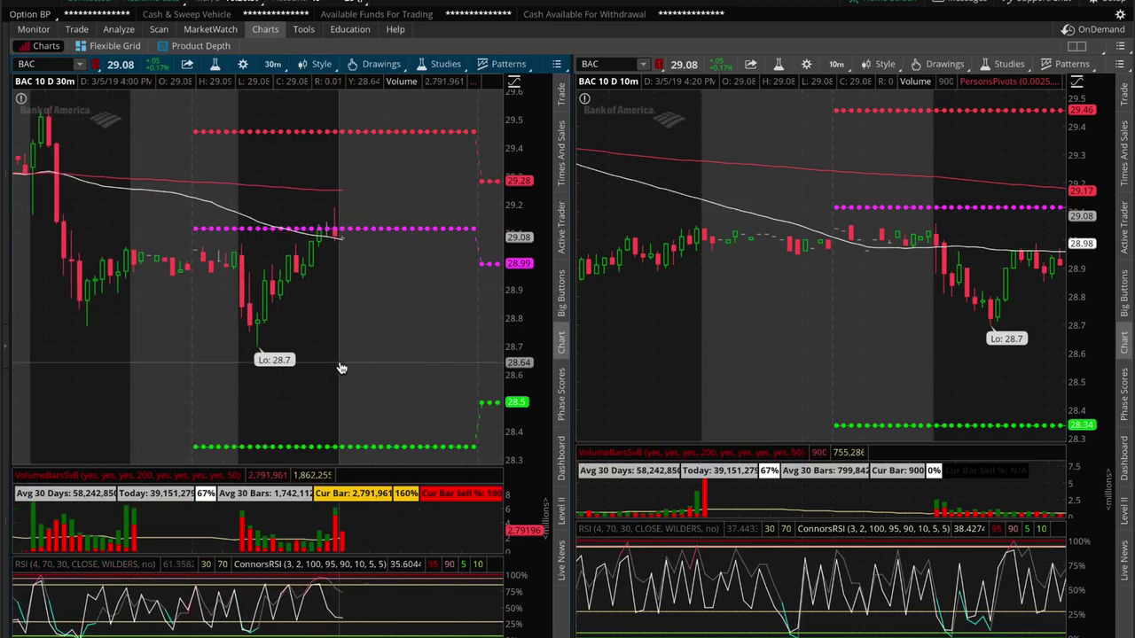
scroll(760, 369, "down", 5)
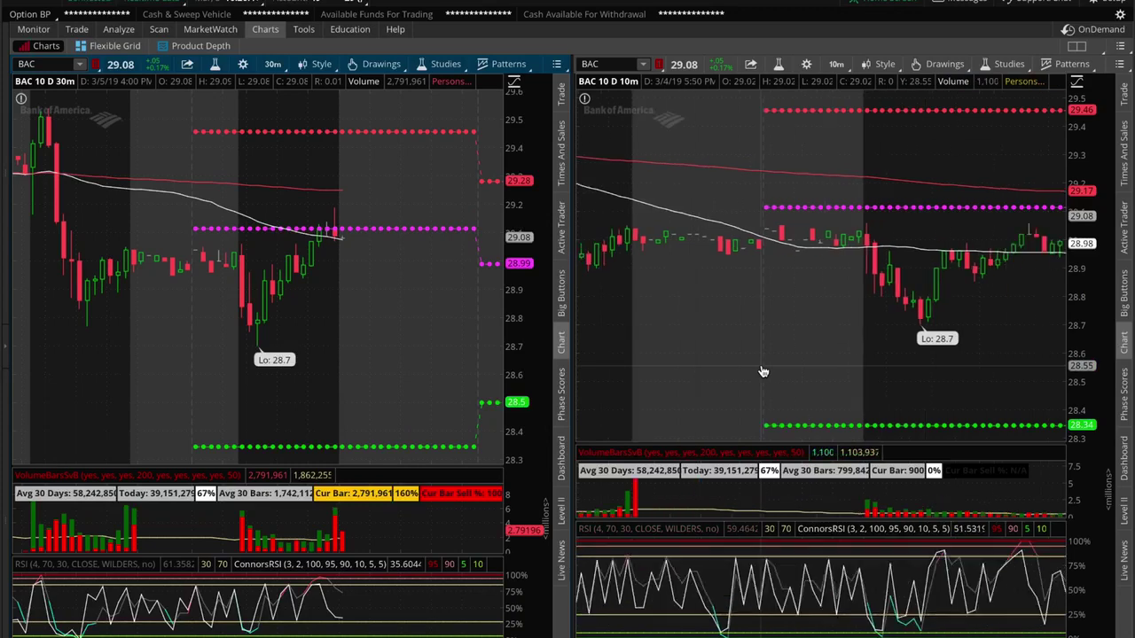
scroll(762, 372, "down", 2)
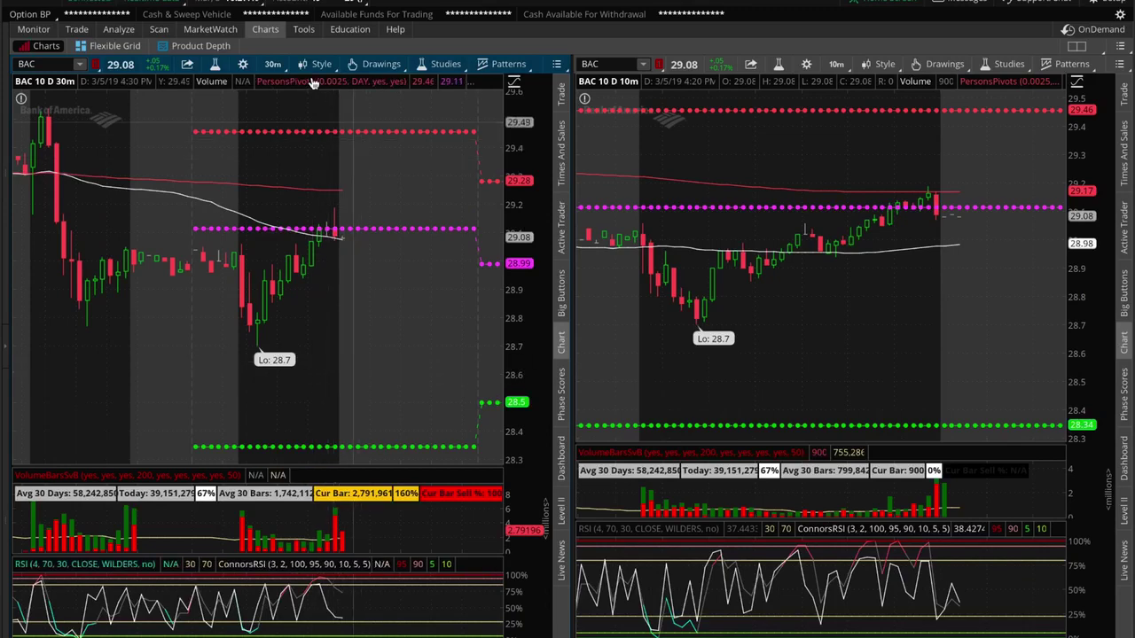
Step: Switch to the Flexible Grid and replace the /6E chart with NYSE $TICK
left_click(107, 47)
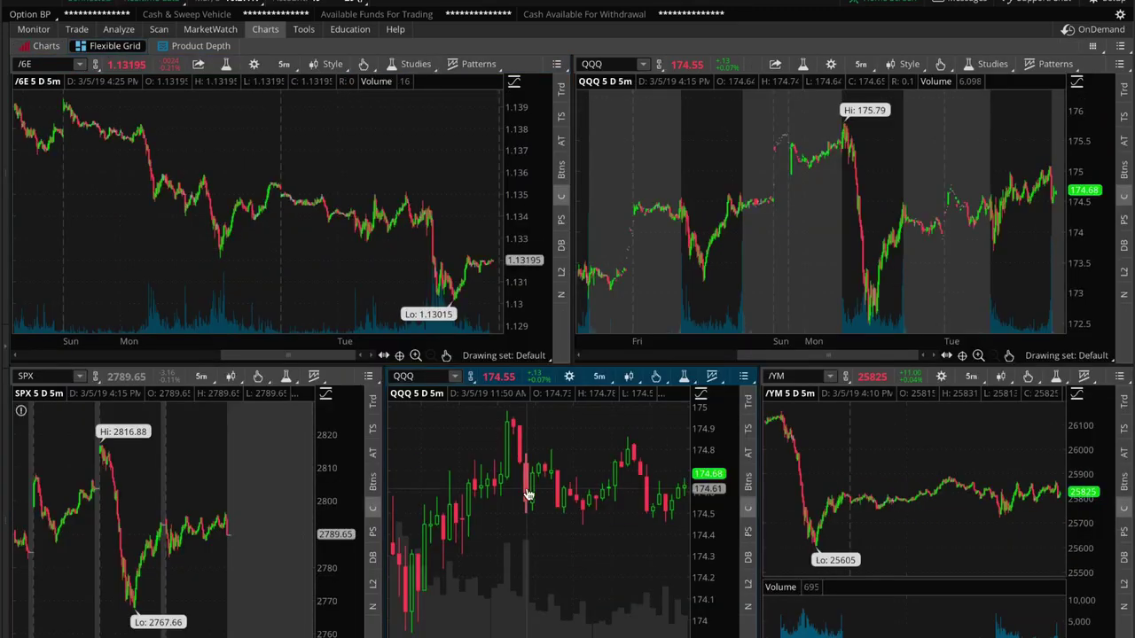
left_click(38, 66)
type("$TICK")
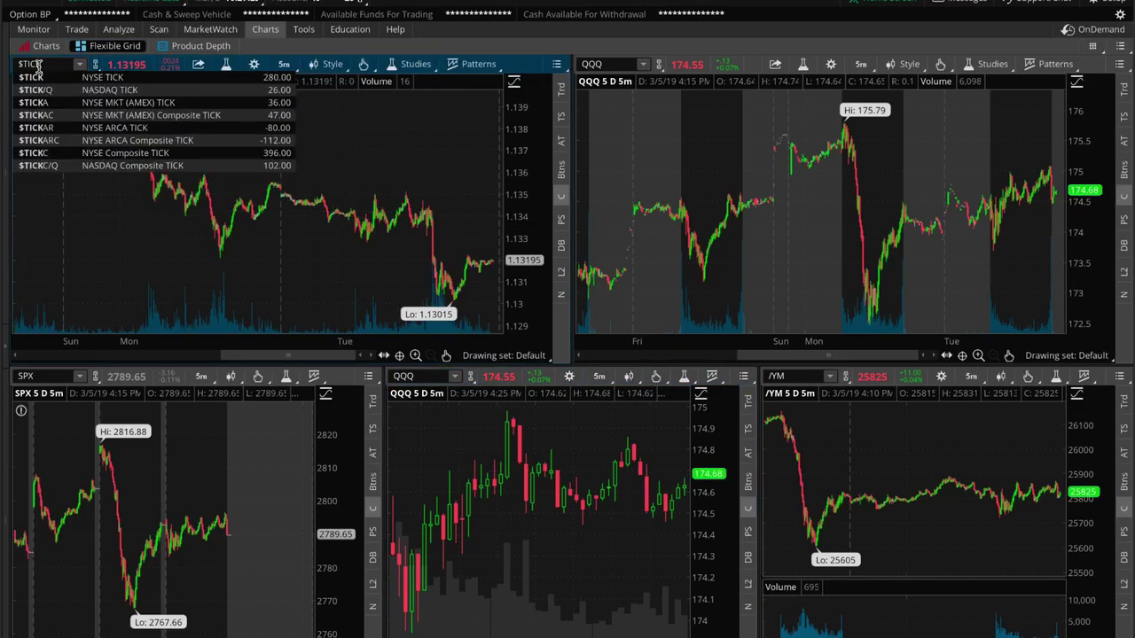
left_click(39, 81)
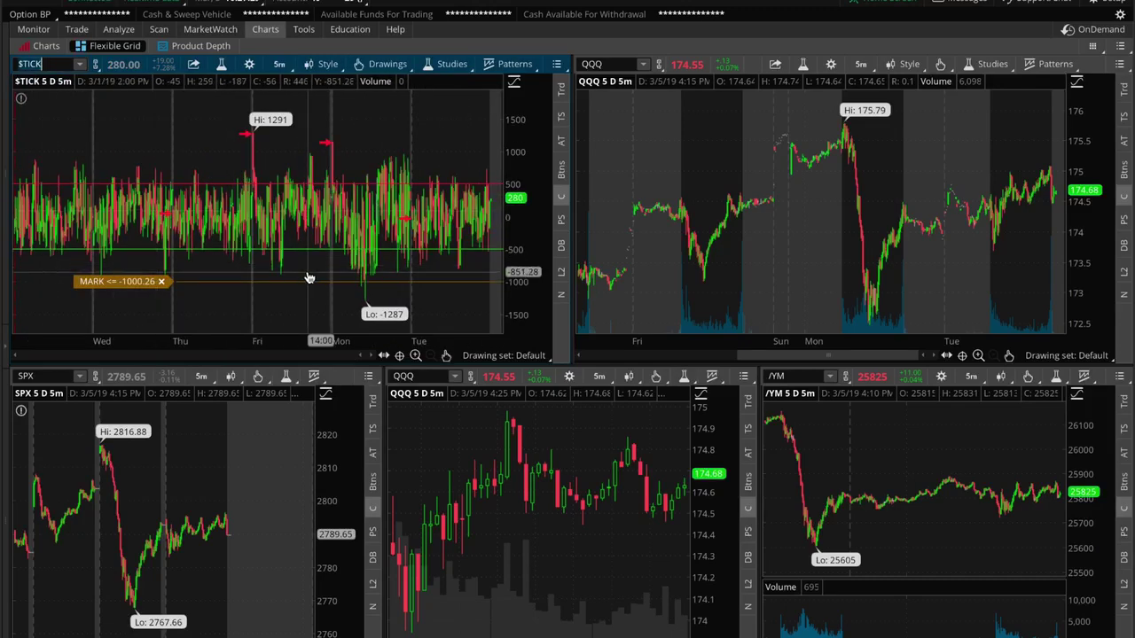
Step: Zoom the $TICK chart in to show one day
left_click(415, 355)
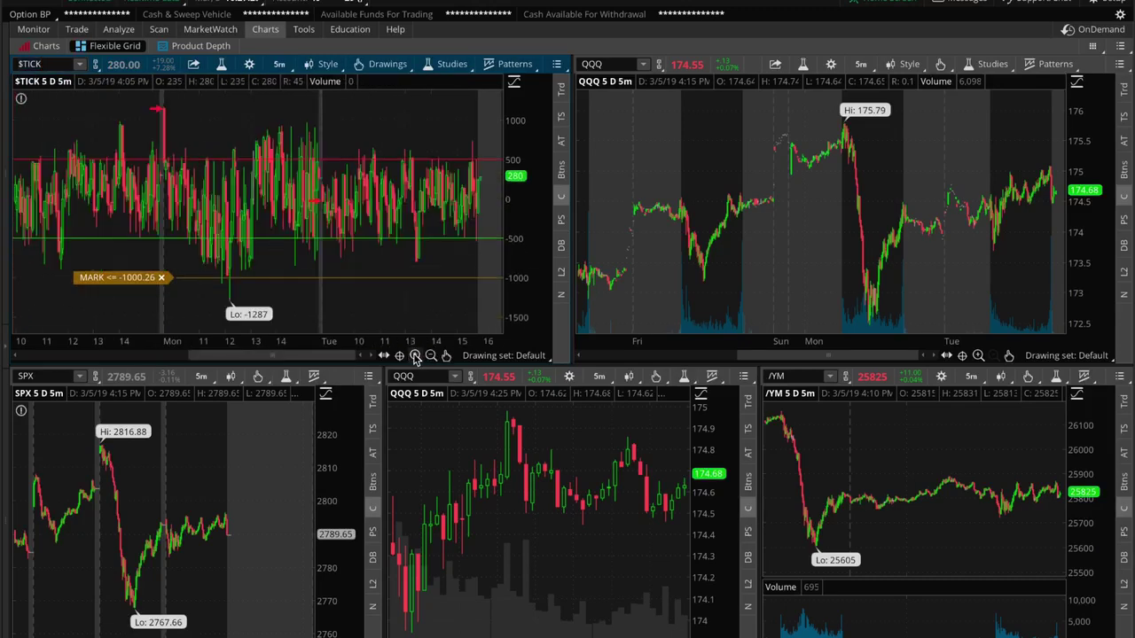
left_click(415, 355)
left_click(415, 356)
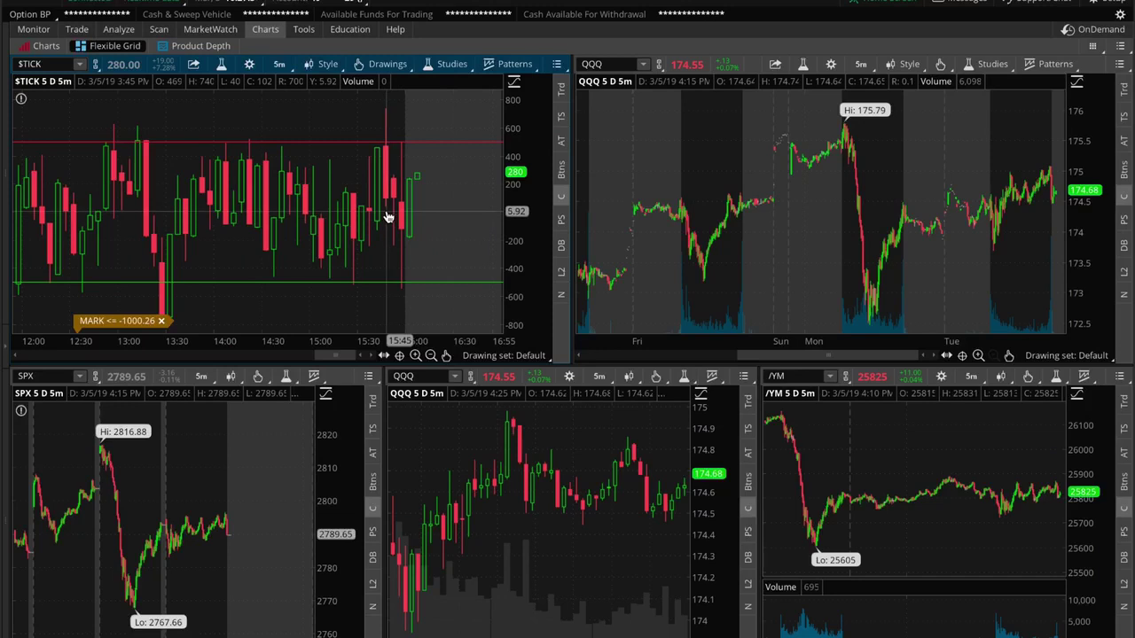
Step: Add a SimpleMovingAvg study to $TICK and set its length to 5
left_click(452, 65)
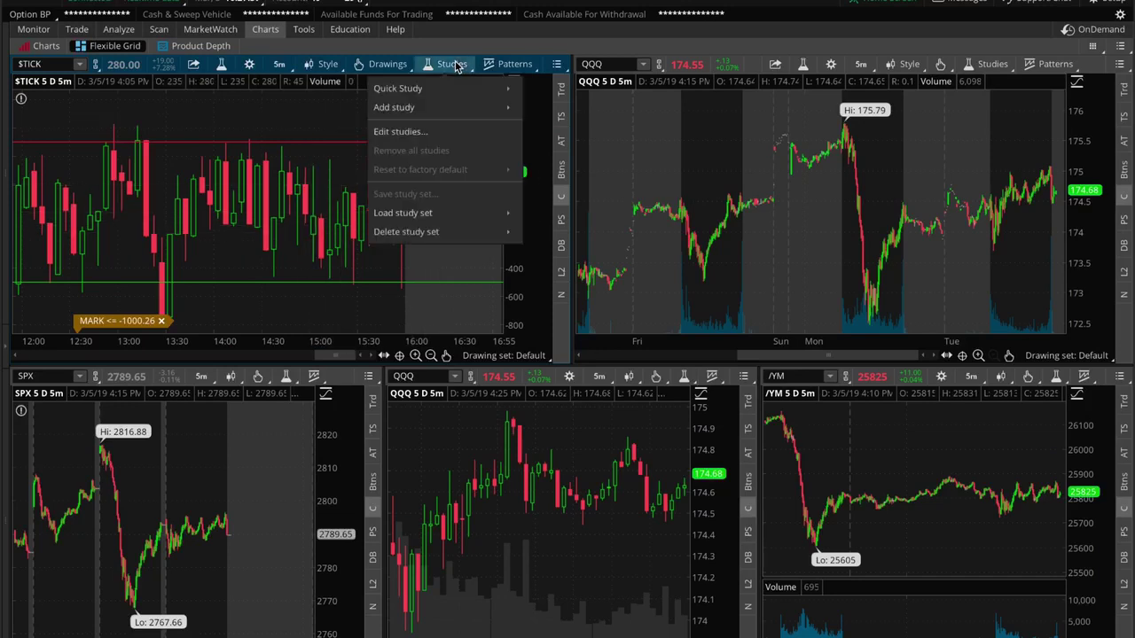
mouse_move(451, 104)
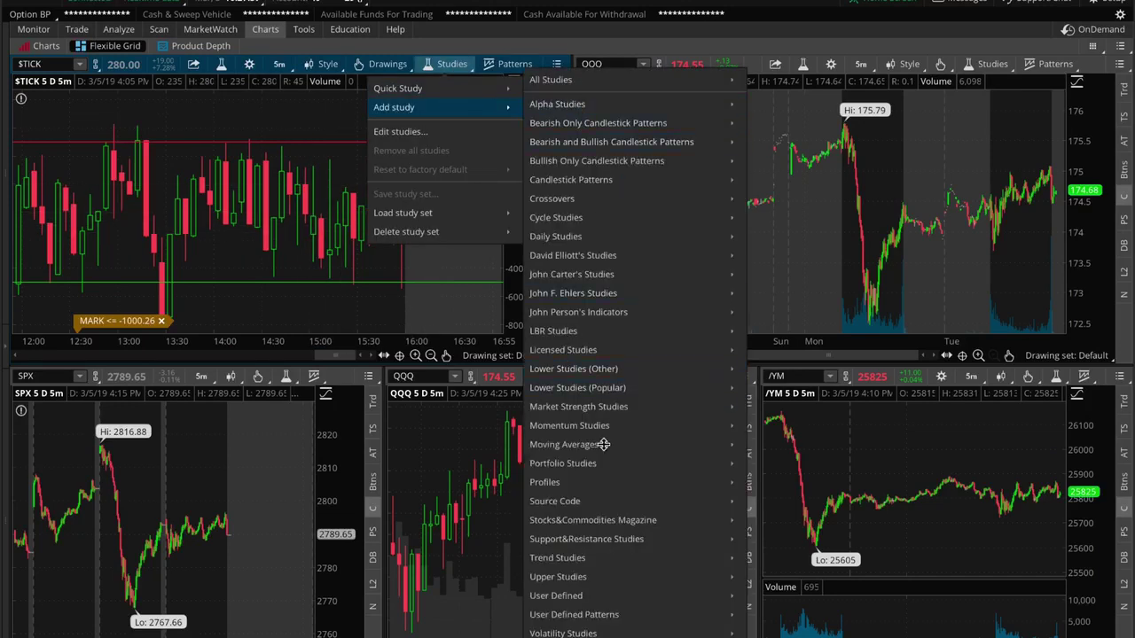
mouse_move(625, 446)
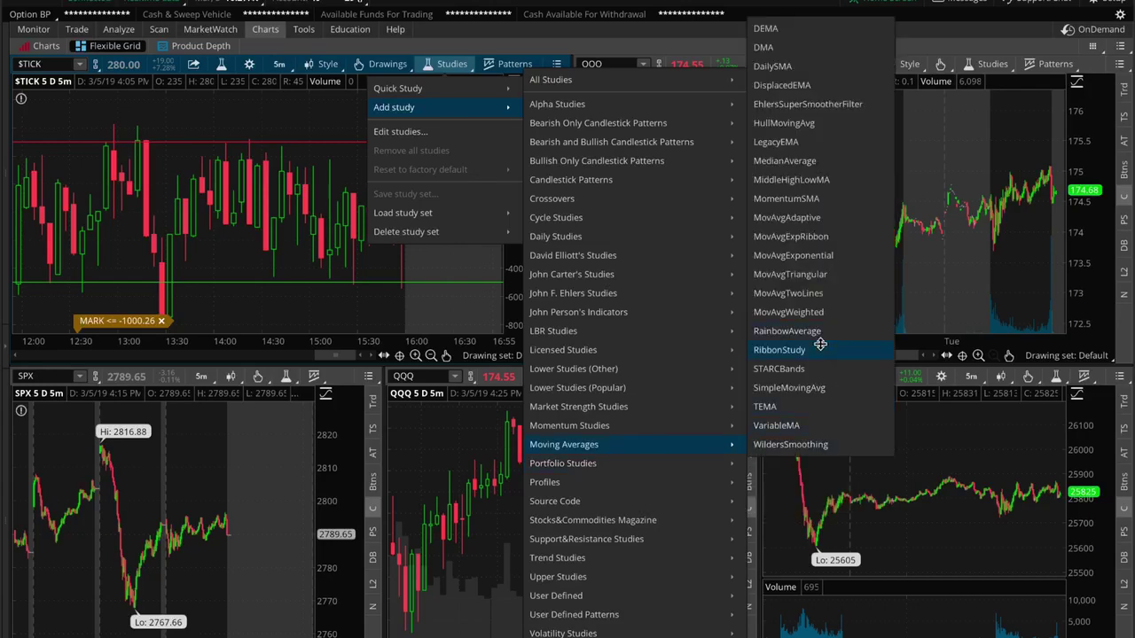
left_click(800, 389)
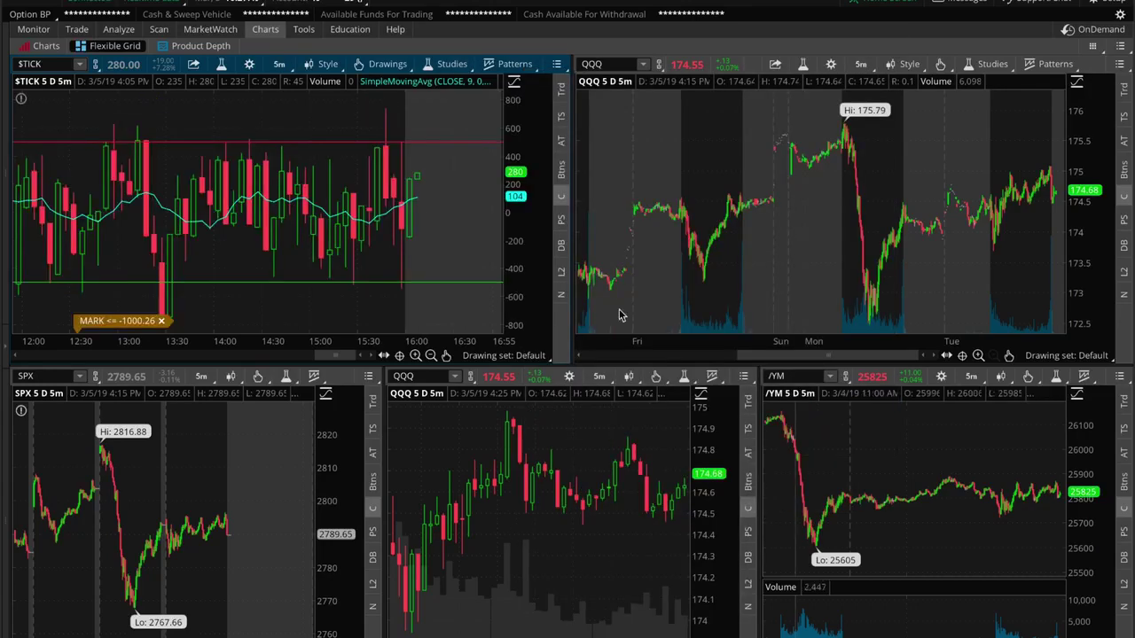
double_click(226, 224)
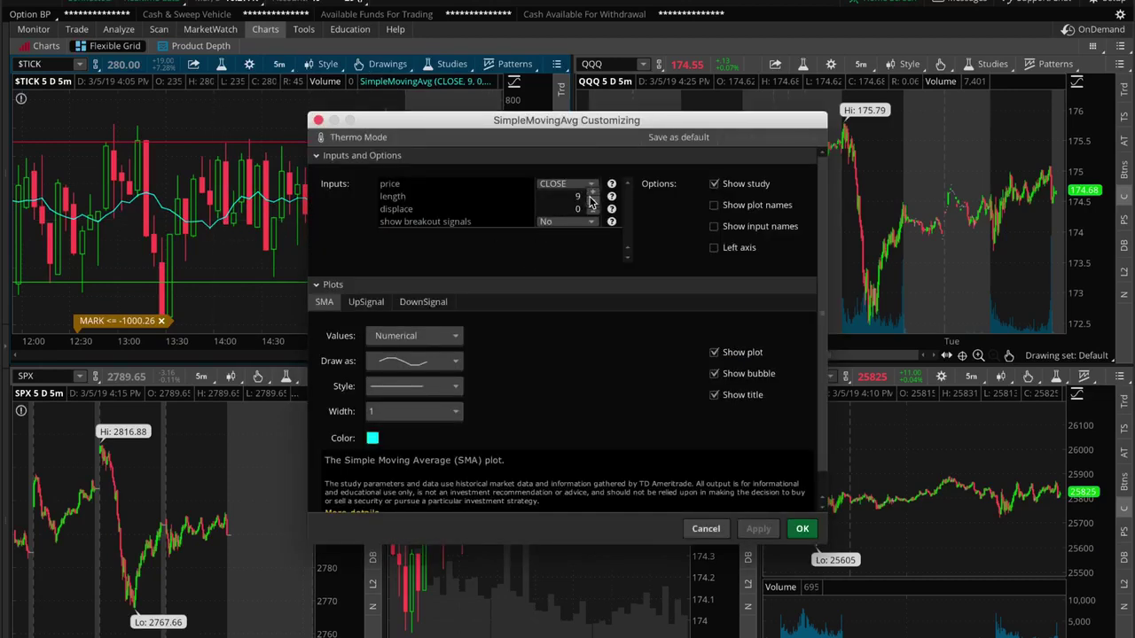
left_click(785, 529)
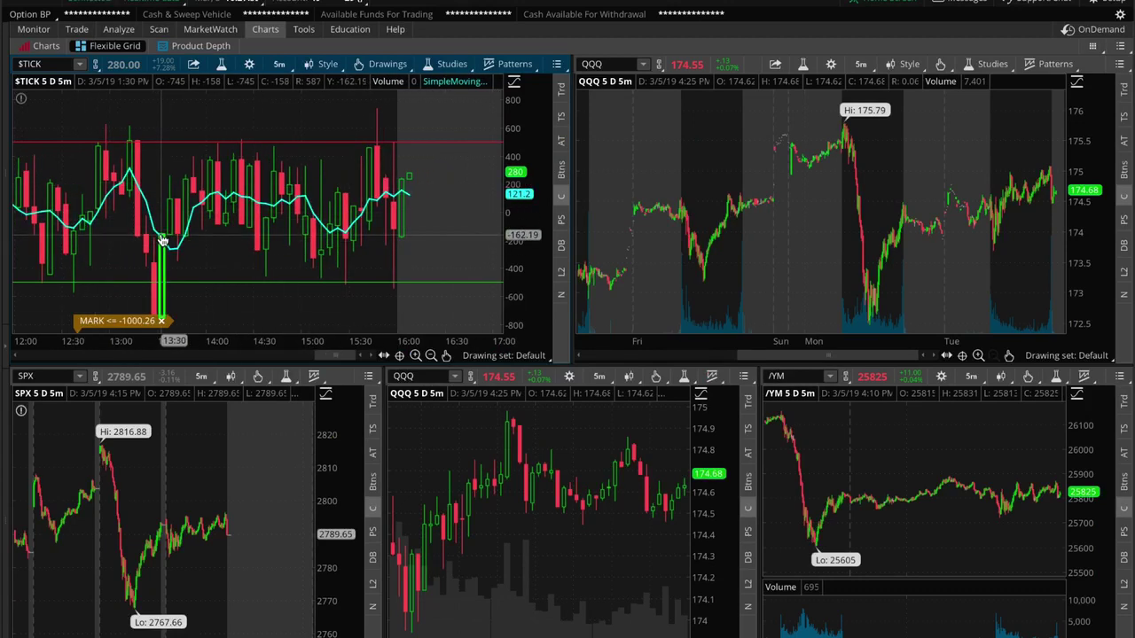
Step: Zoom the $TICK chart out to several days and stretch its price scale to about ±1500
left_click(432, 355)
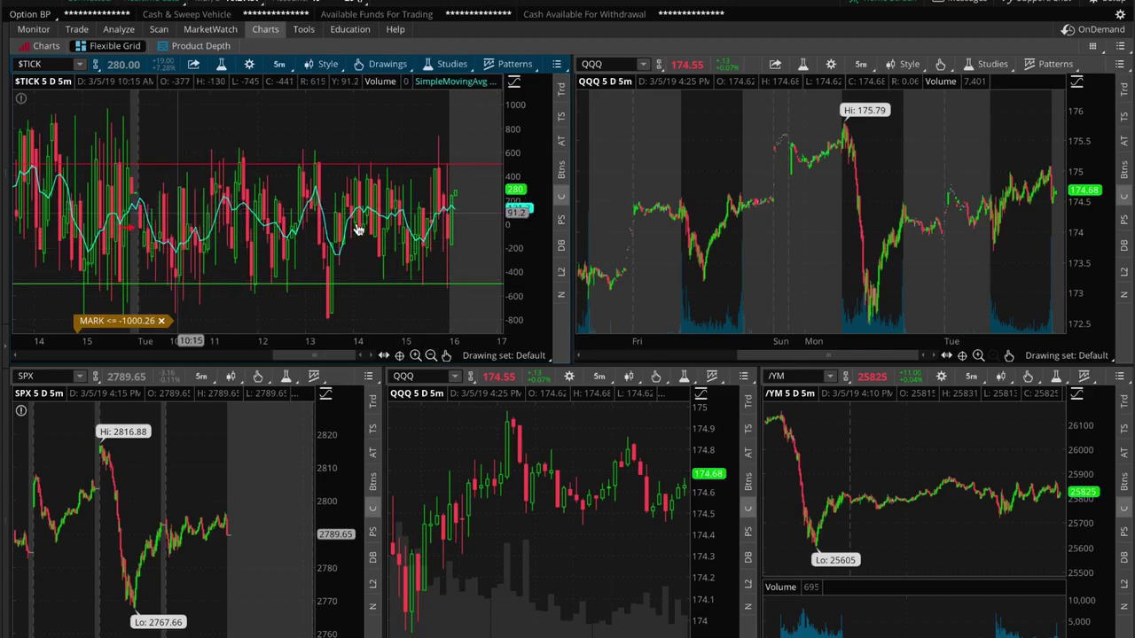
left_click_drag(523, 219, 520, 285)
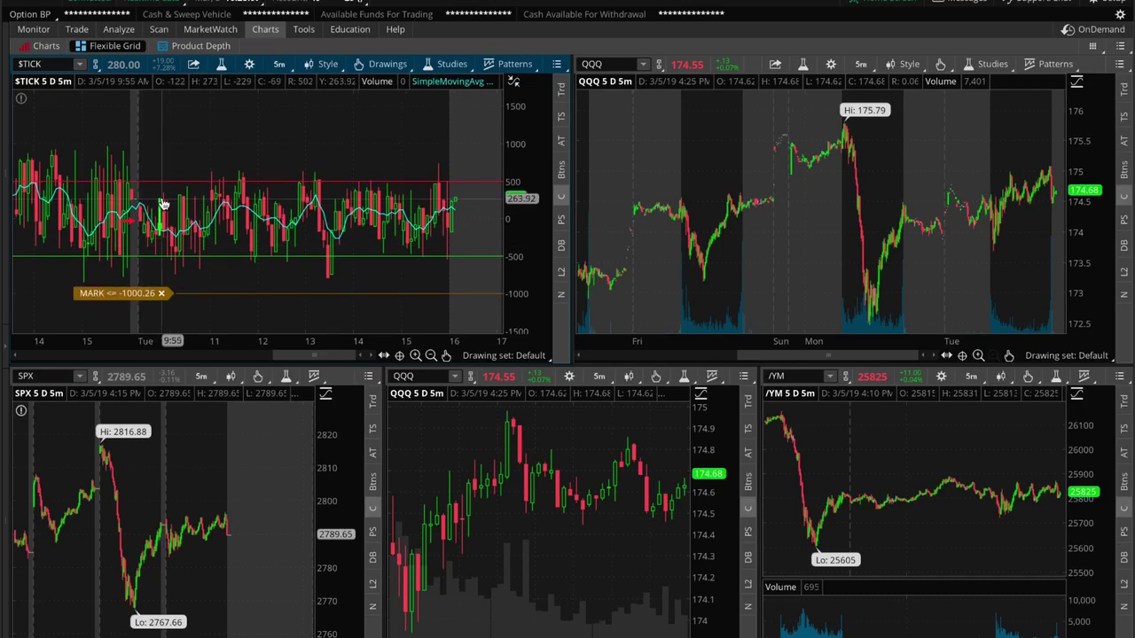
left_click(606, 64)
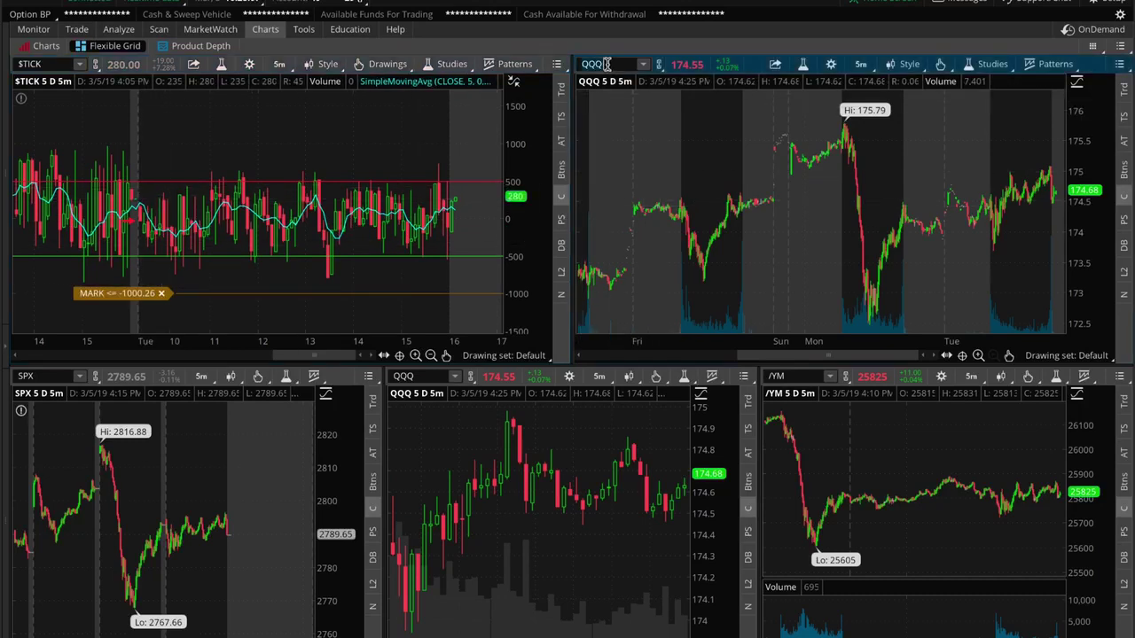
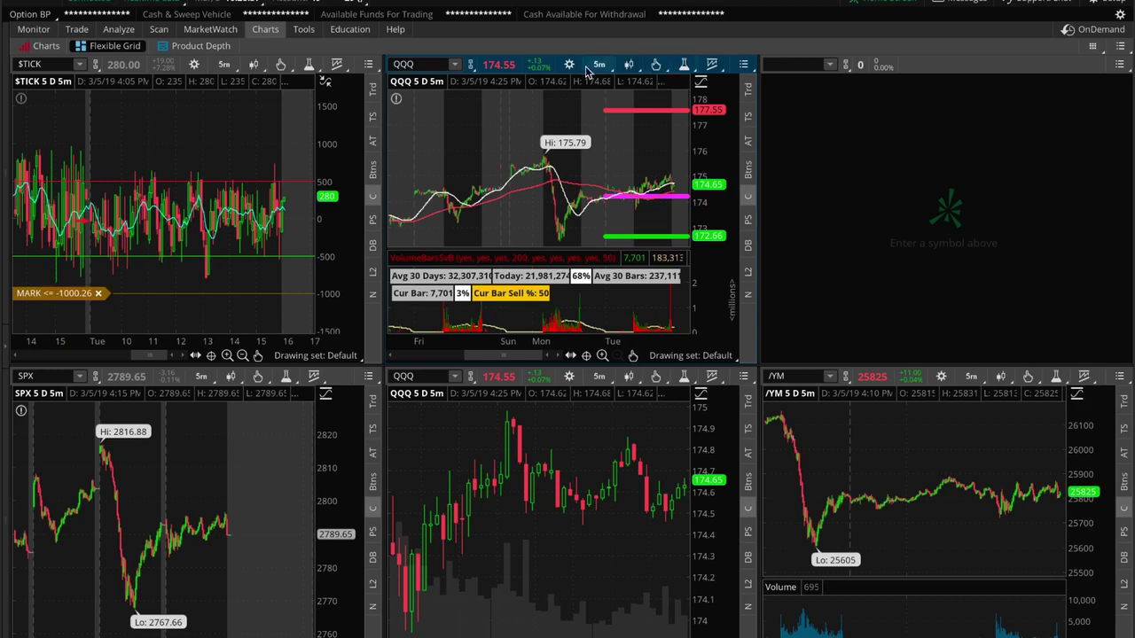
Step: In Edit studies, move VolumeBarsSvB from Lower into the QQQ Price pane and open its settings
left_click(628, 67)
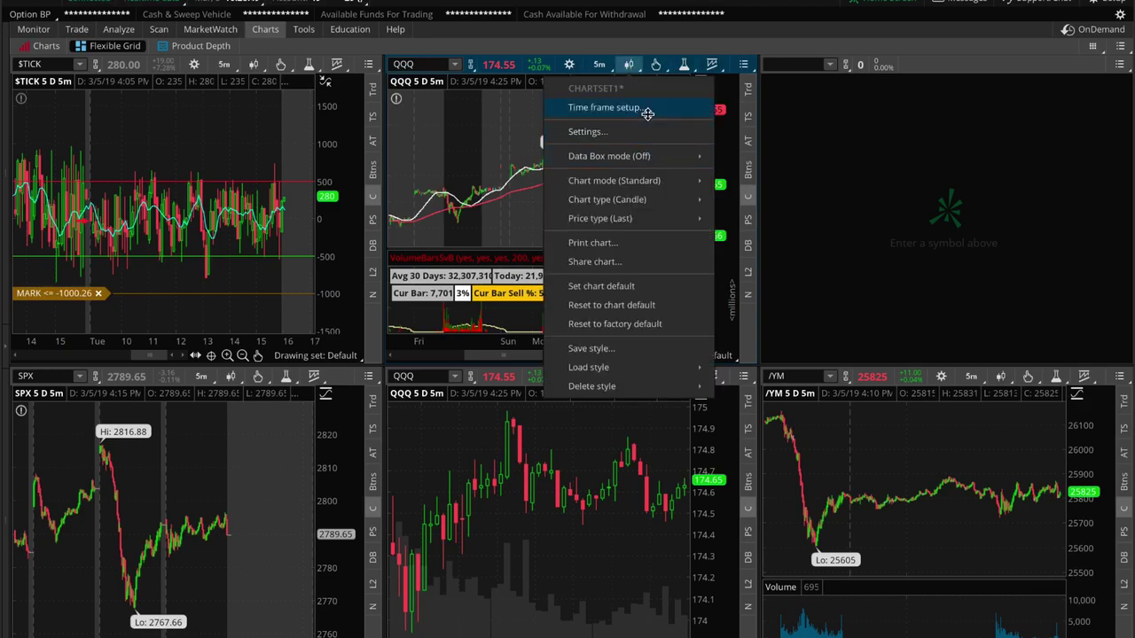
left_click(686, 69)
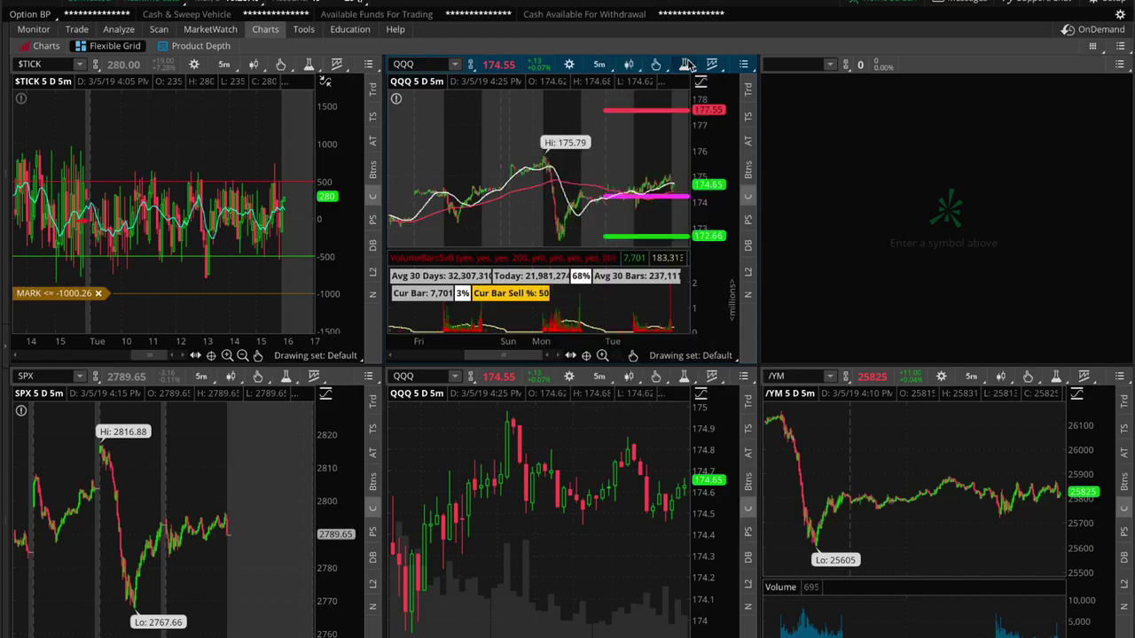
left_click(685, 70)
left_click(669, 149)
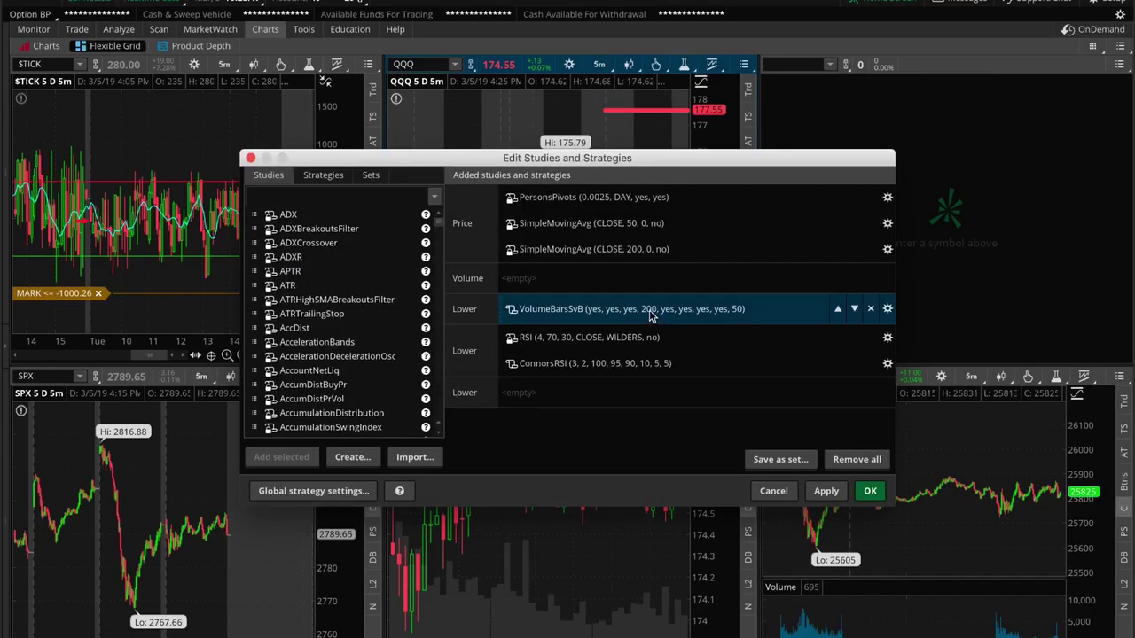
left_click_drag(650, 316, 659, 259)
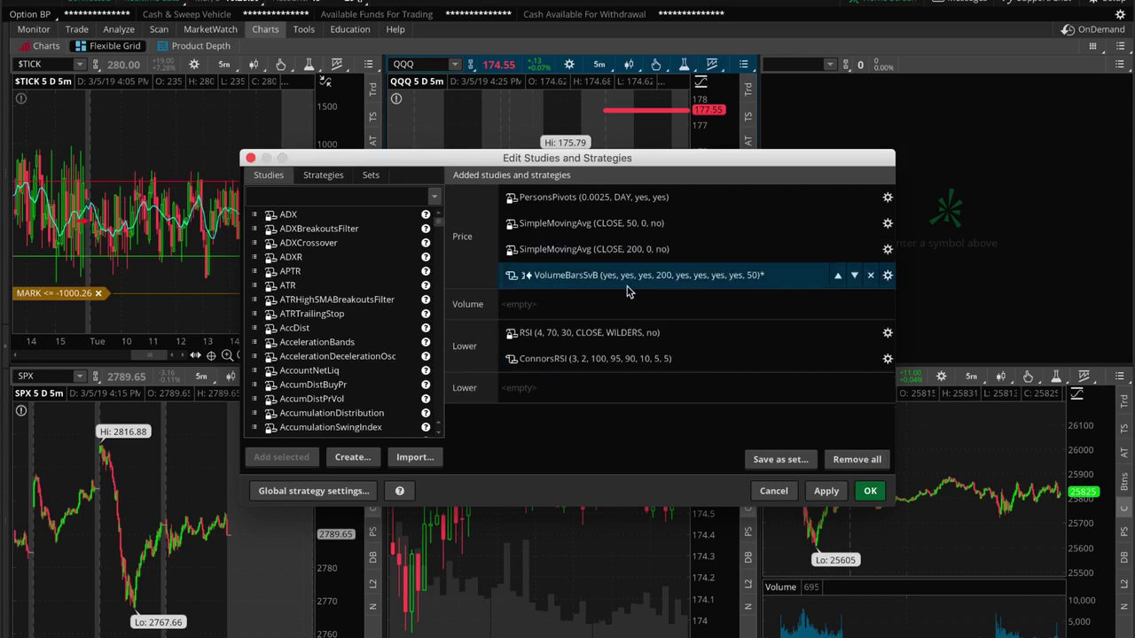
left_click(888, 276)
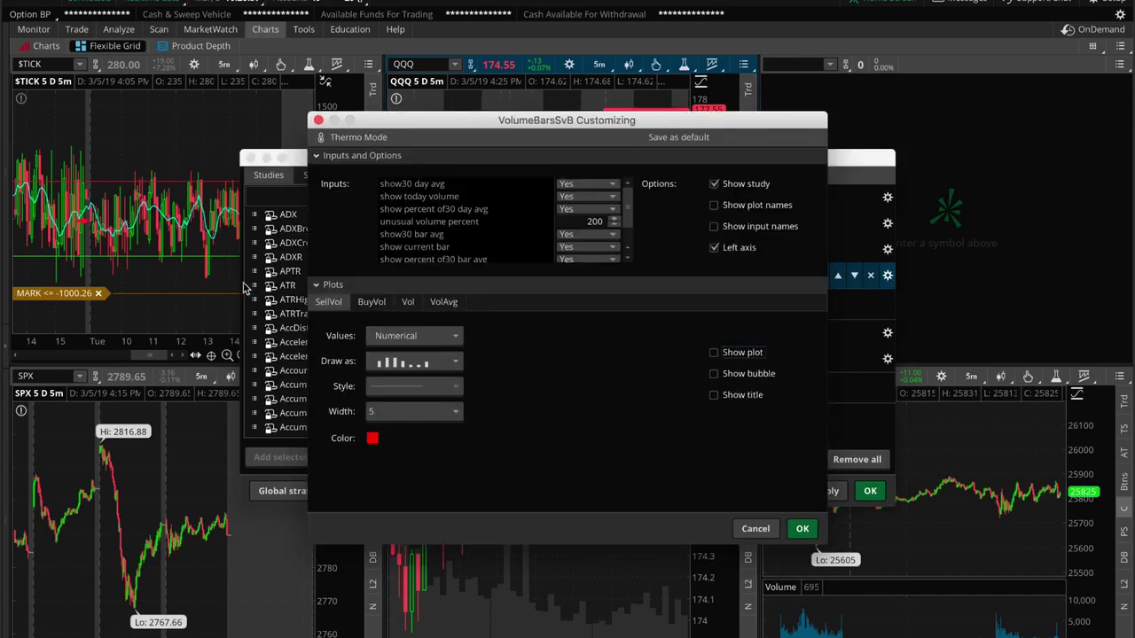
Step: Turn off Show plot for the BuyVol, Vol and VolAvg plots of VolumeBarsSvB
left_click(377, 303)
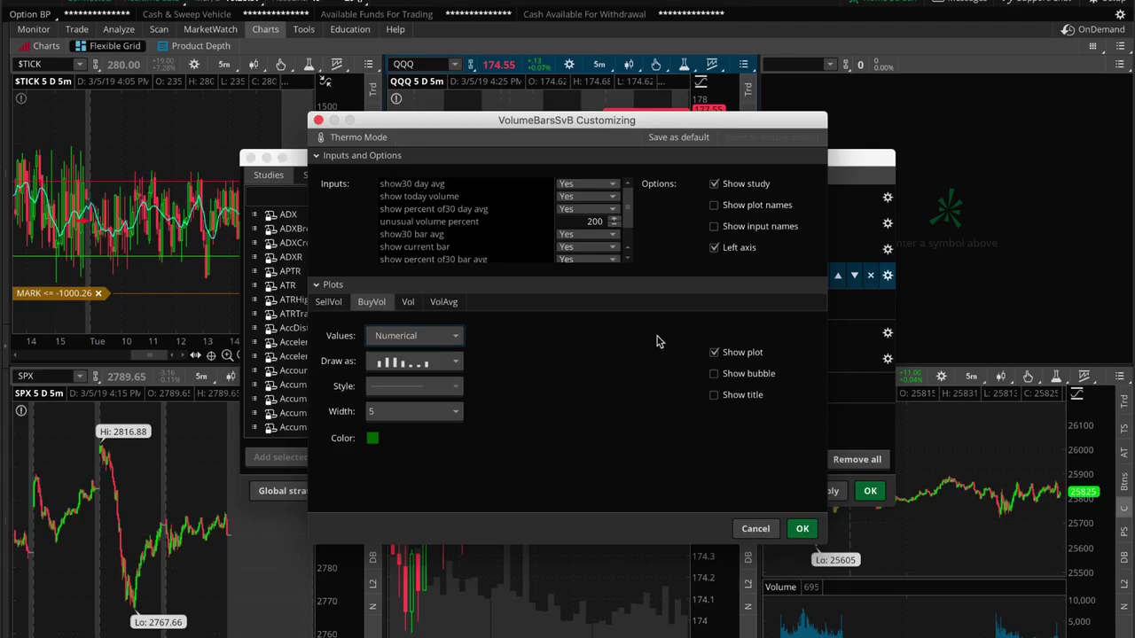
left_click(714, 352)
left_click(408, 302)
left_click(713, 352)
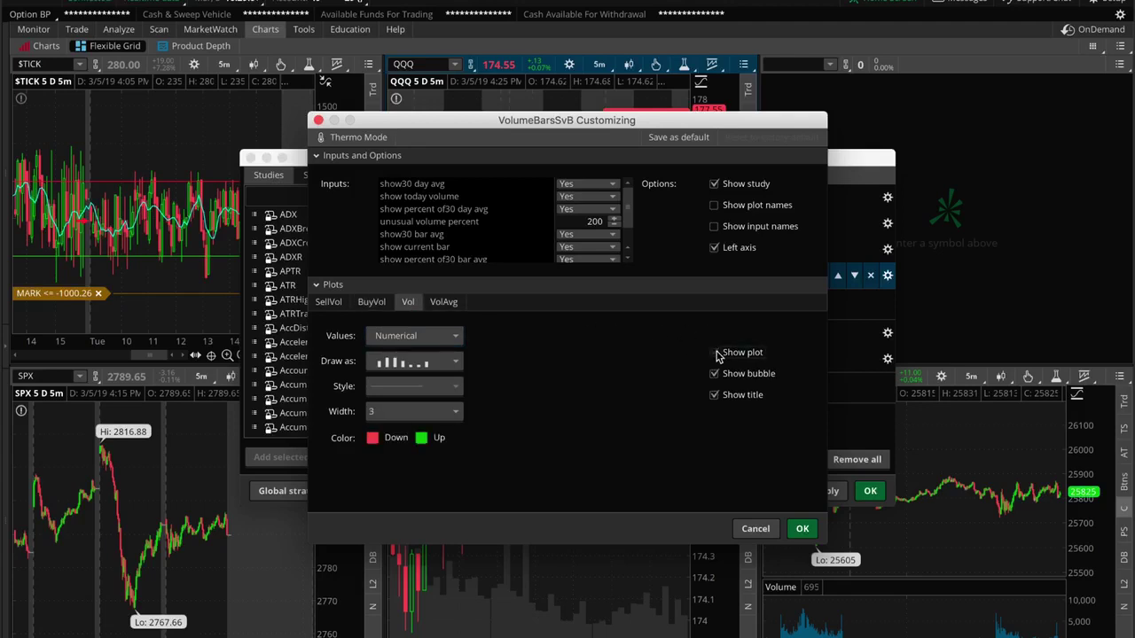
left_click(444, 302)
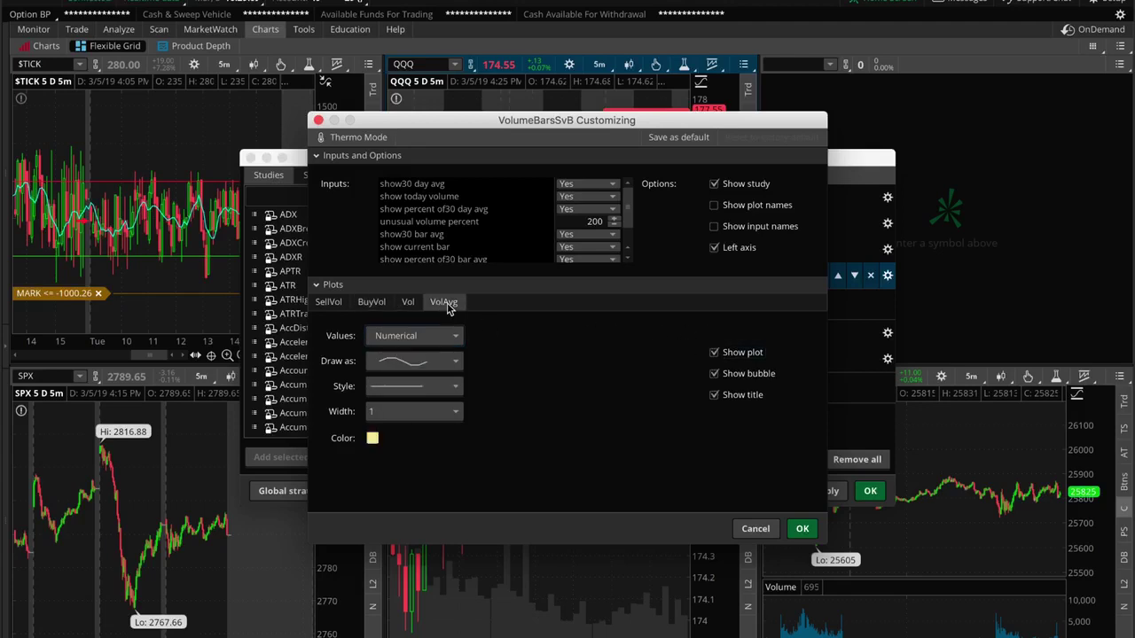
left_click(713, 353)
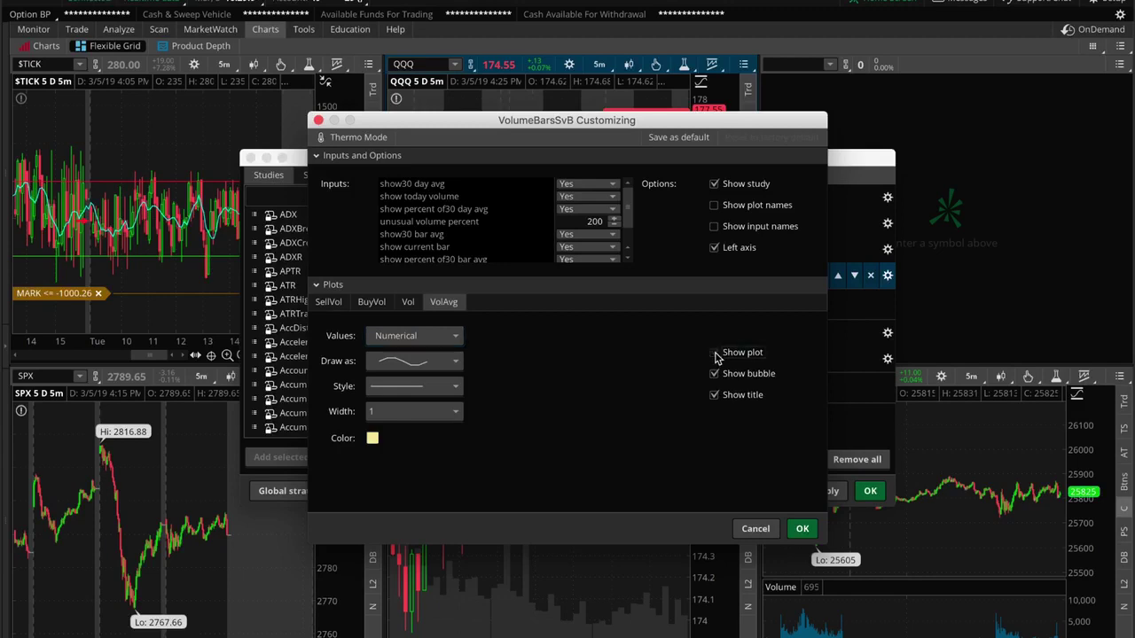
Step: Verify that the SellVol, BuyVol, Vol and VolAvg plots are all hidden, then confirm the customization
left_click(325, 304)
left_click(369, 303)
left_click(405, 302)
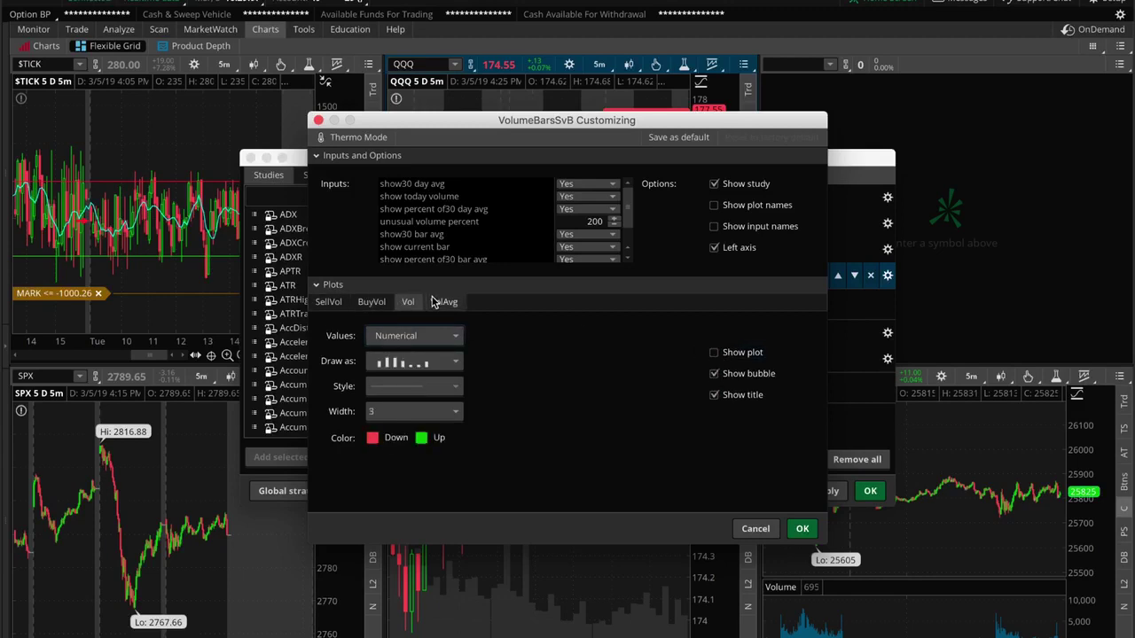
left_click(444, 302)
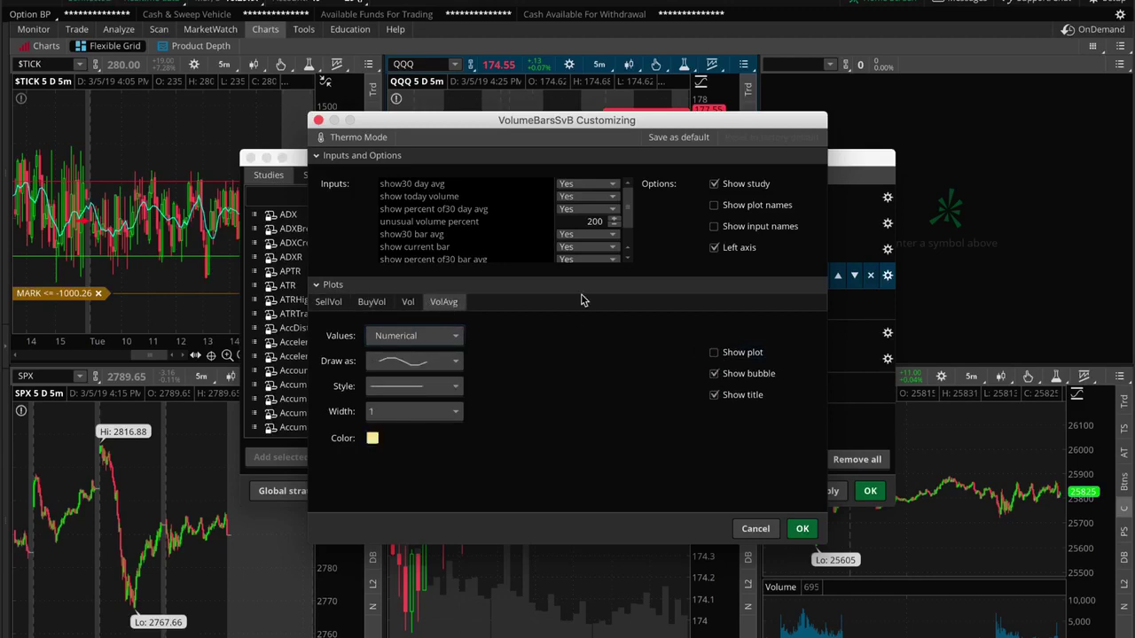
left_click(802, 529)
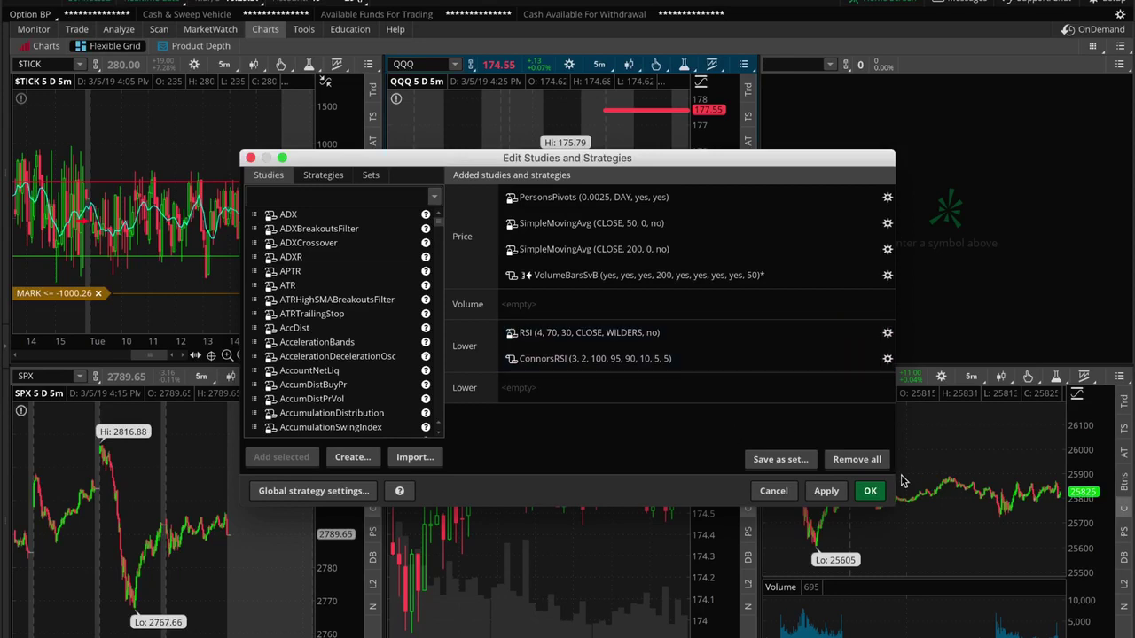
Step: Apply the study changes, reframe the QQQ chart around the volume labels, and bring up the grid layout menu
left_click(826, 492)
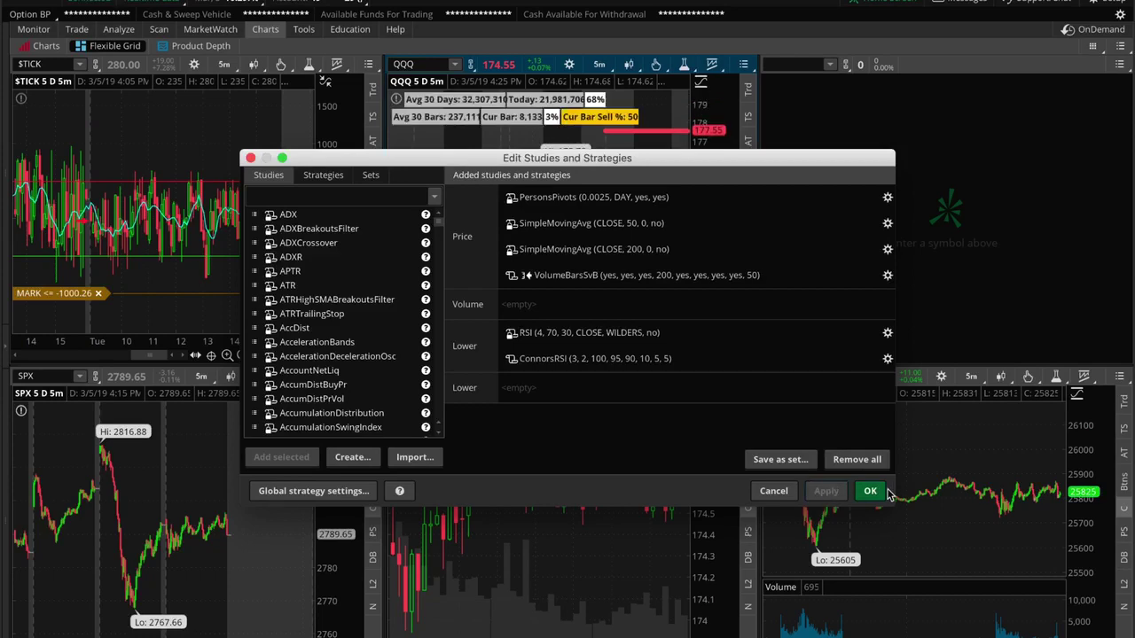
left_click(870, 491)
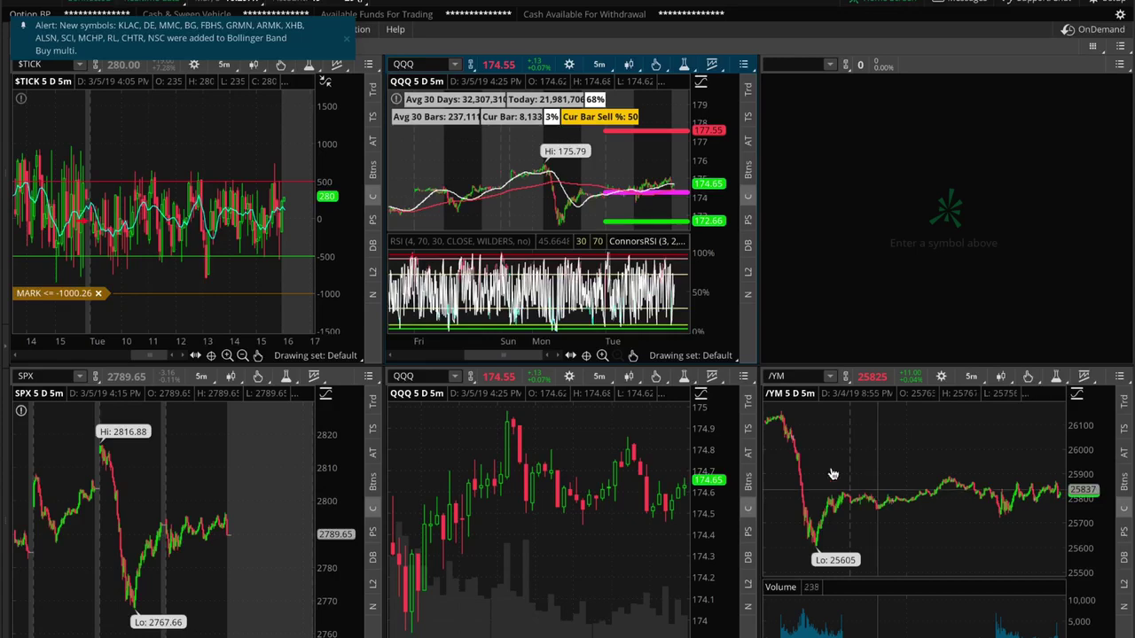
left_click(603, 355)
left_click(603, 356)
scroll(577, 172, "up", 5)
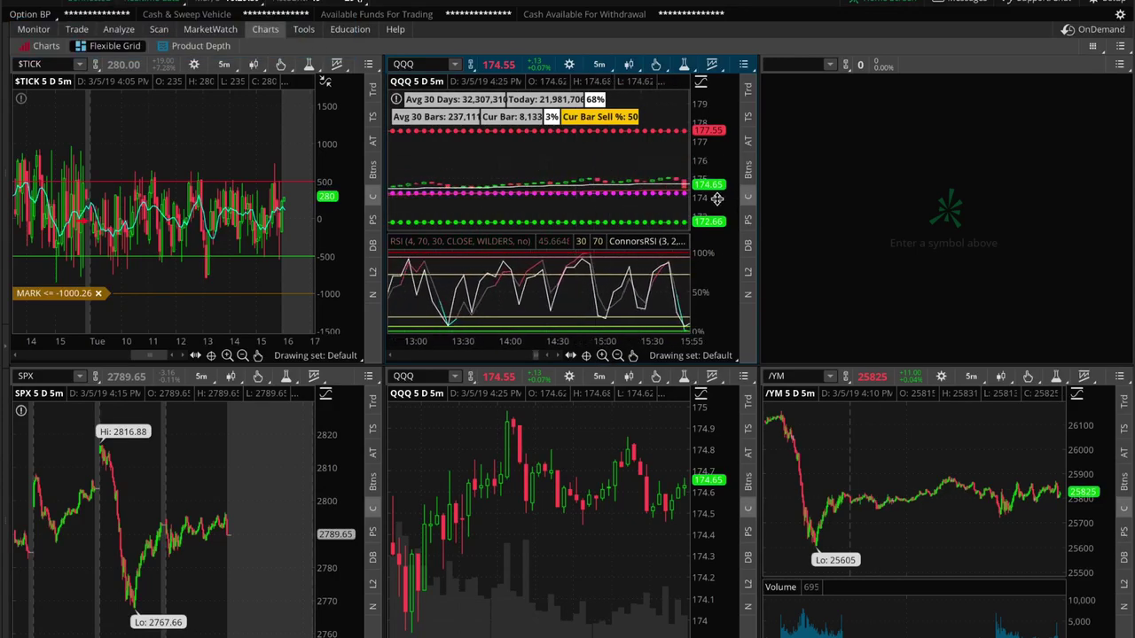
left_click_drag(715, 150, 717, 172)
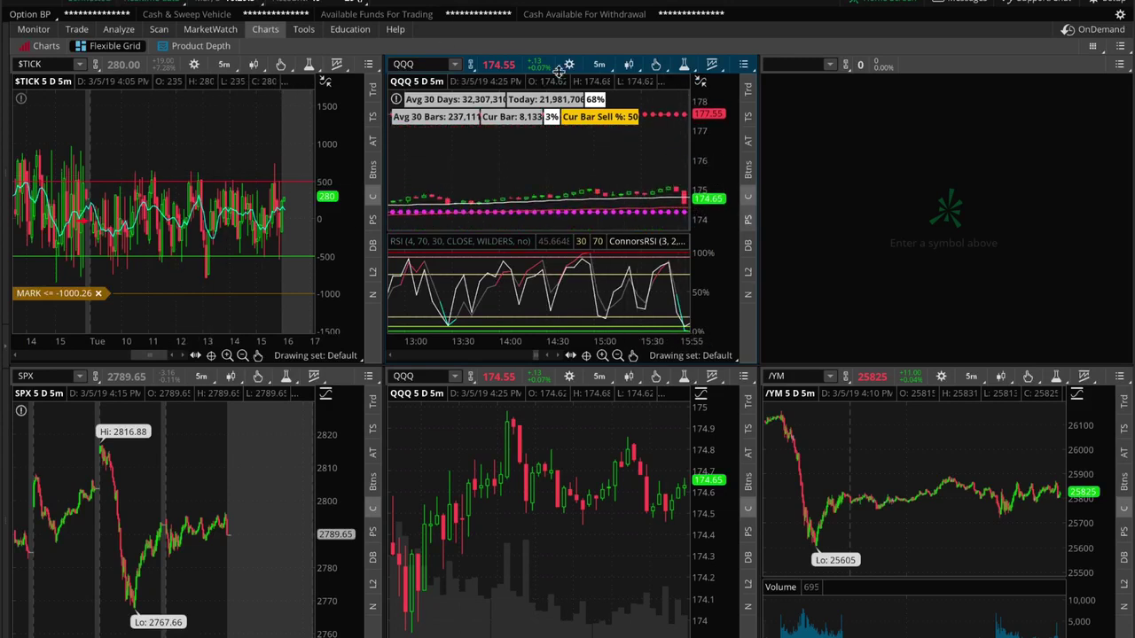
left_click_drag(517, 261, 532, 260)
left_click(618, 353)
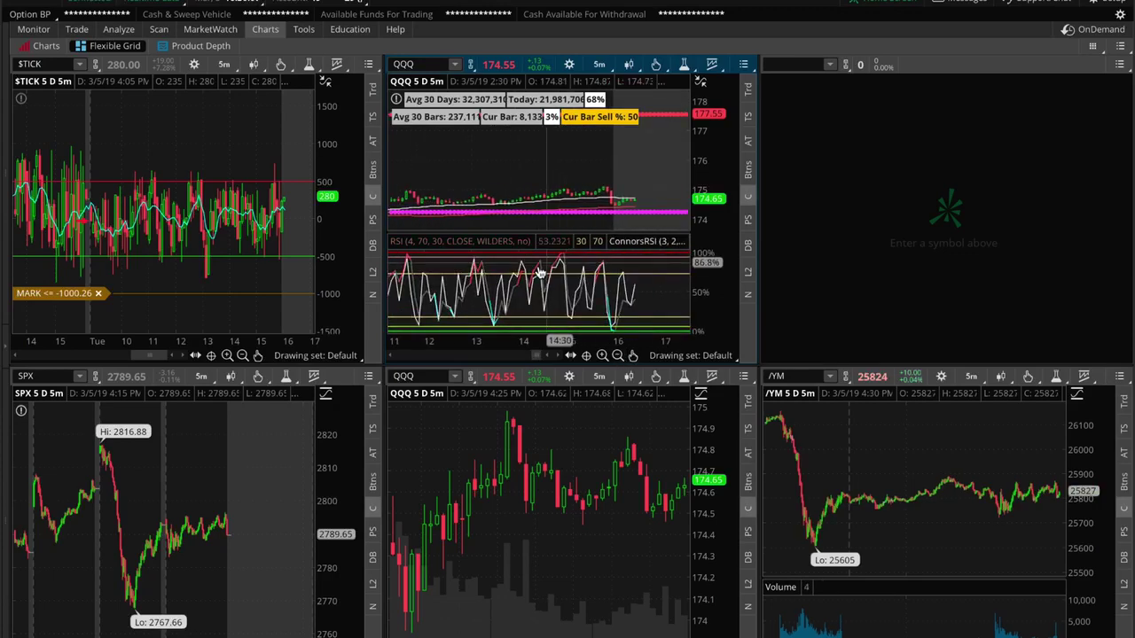
left_click(1123, 46)
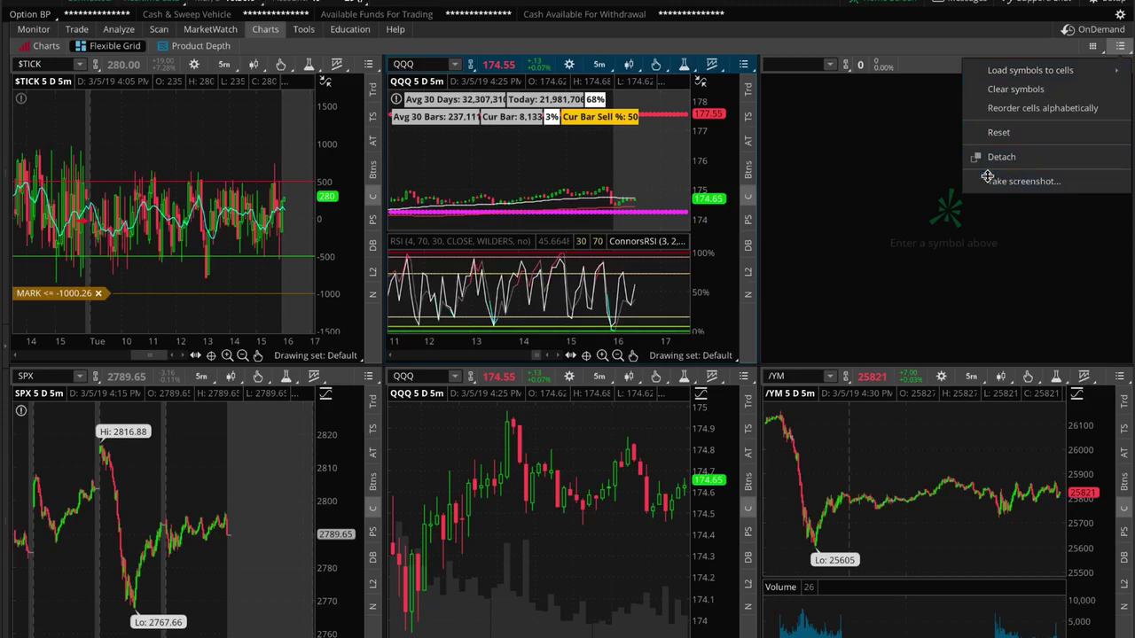
Step: Detach the chart grid into its own window and zoom $TICK to a few hours showing the MARK line
left_click(1069, 158)
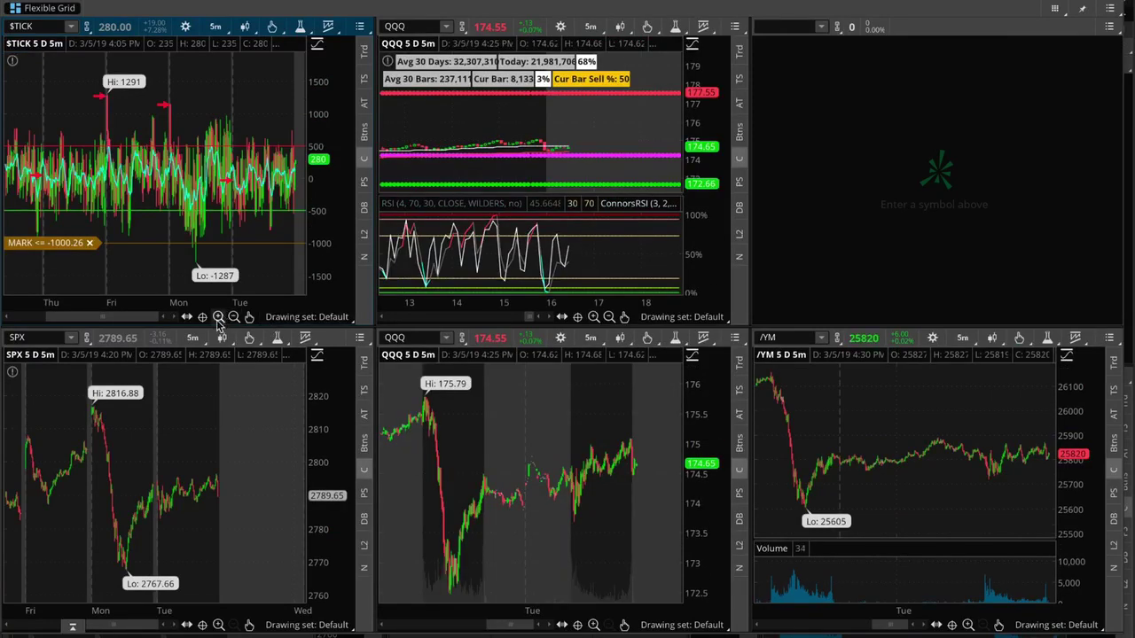
left_click(218, 317)
left_click(219, 316)
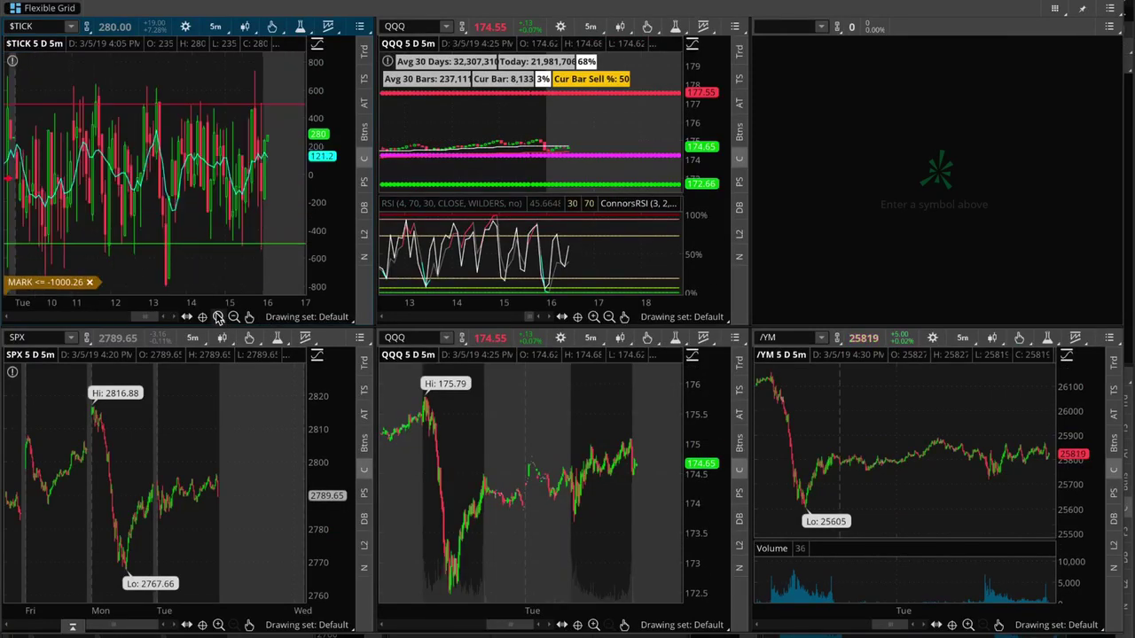
left_click(218, 316)
left_click_drag(330, 197, 329, 214)
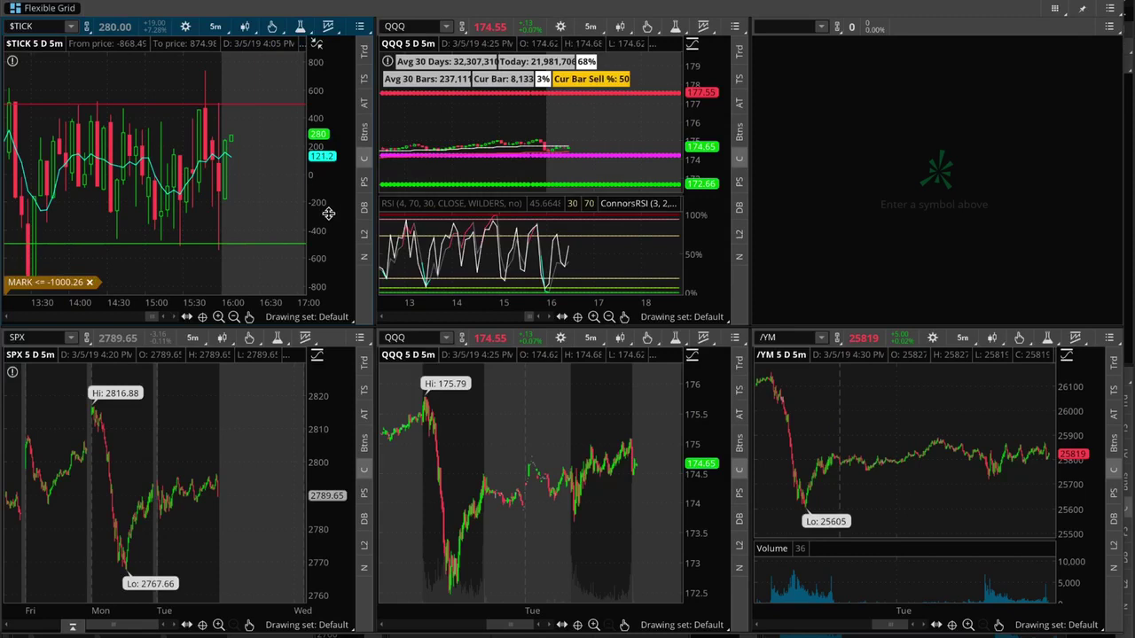
Step: Pan the QQQ chart by about a day and return to the thinkorswim desktop
left_click_drag(594, 209, 644, 211)
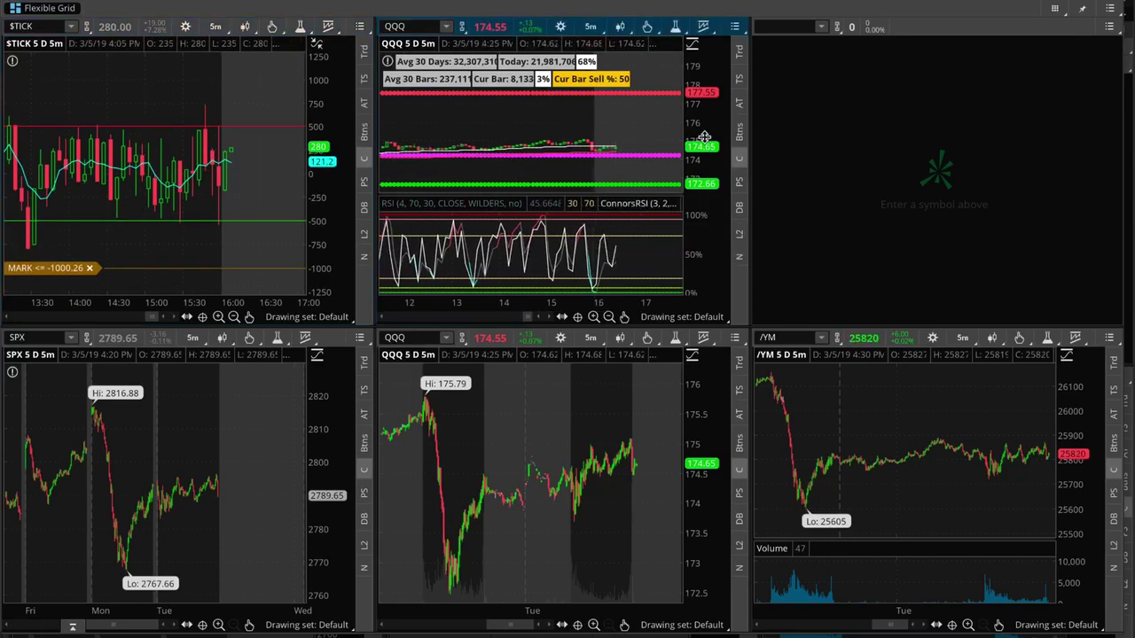
key("ctrl+Right")
key("ctrl+Left")
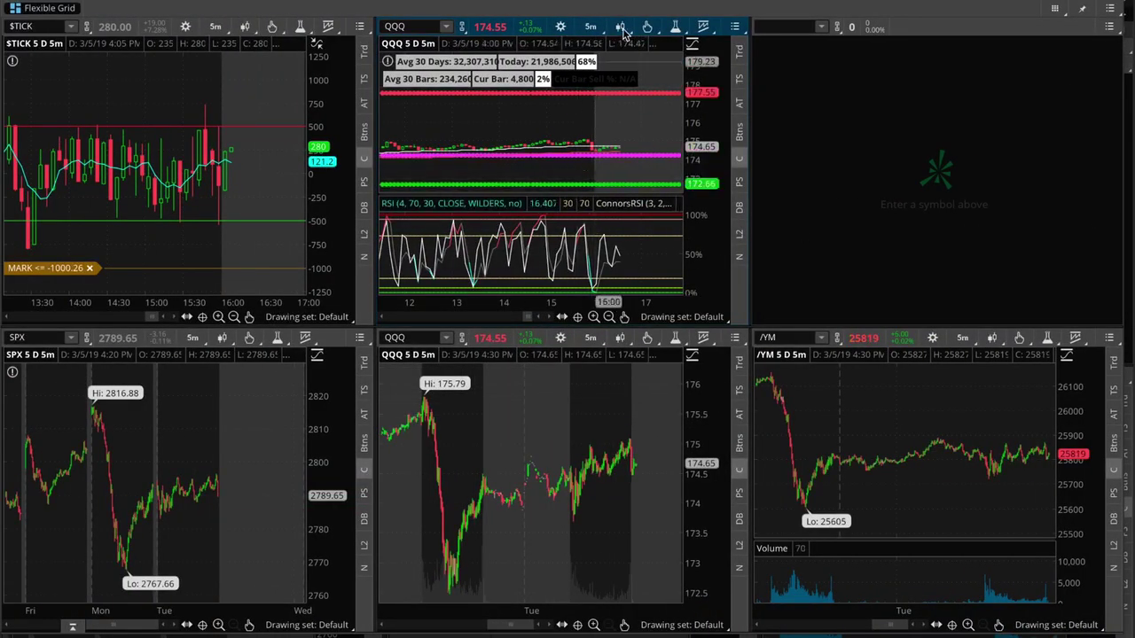
Step: In QQQ Chart Settings appearance, give volume bars a preset colour and switch to the HSV colour picker
left_click(624, 28)
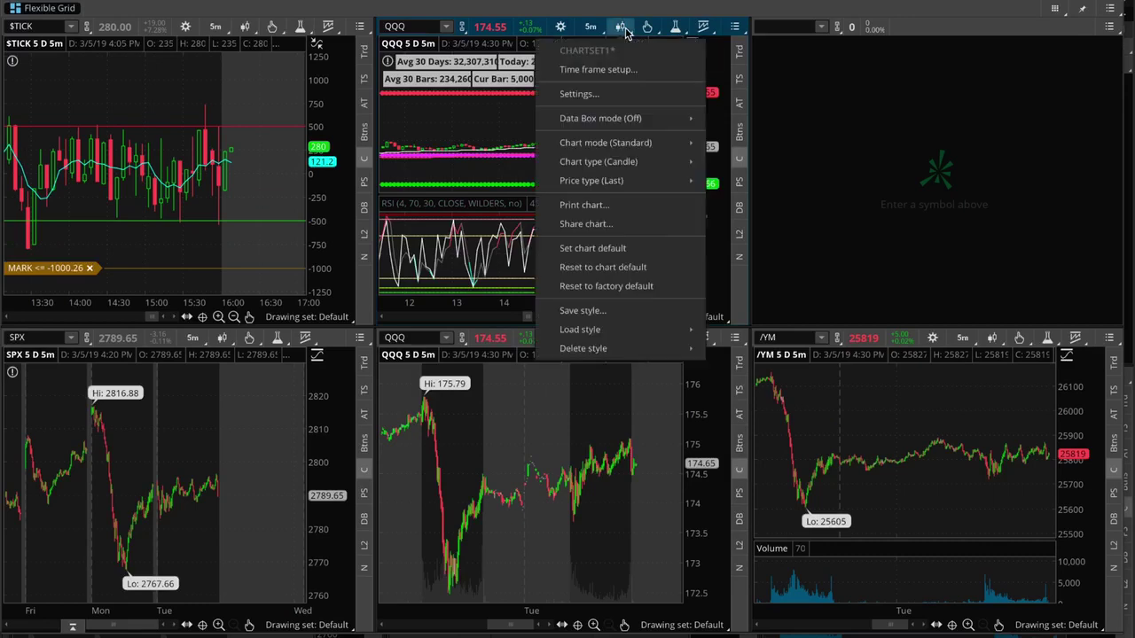
left_click(579, 94)
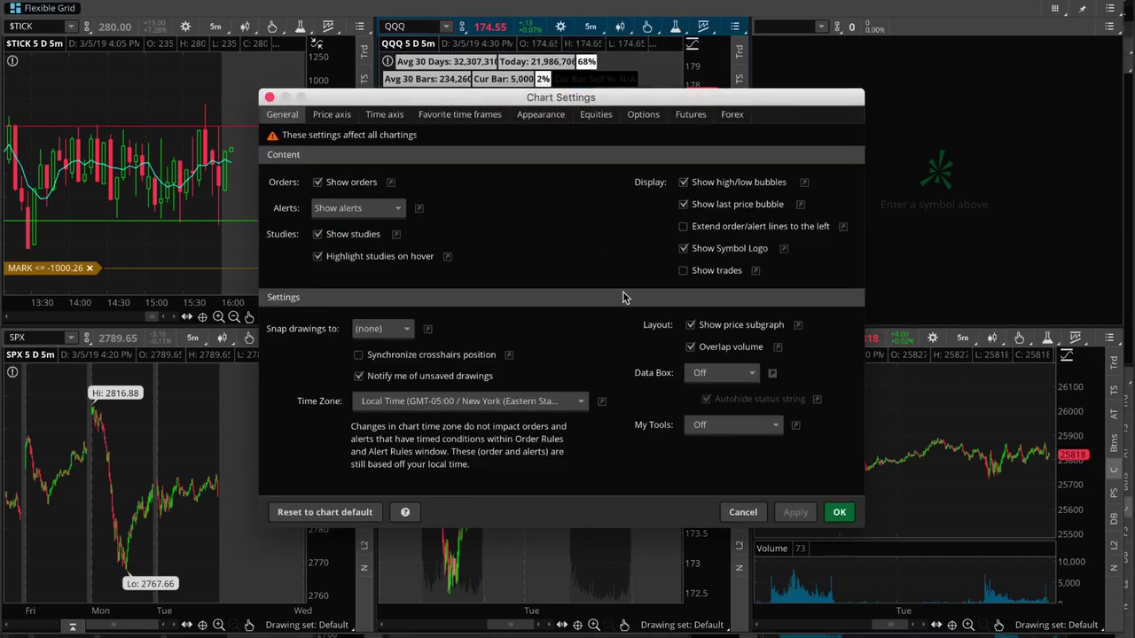
left_click(548, 120)
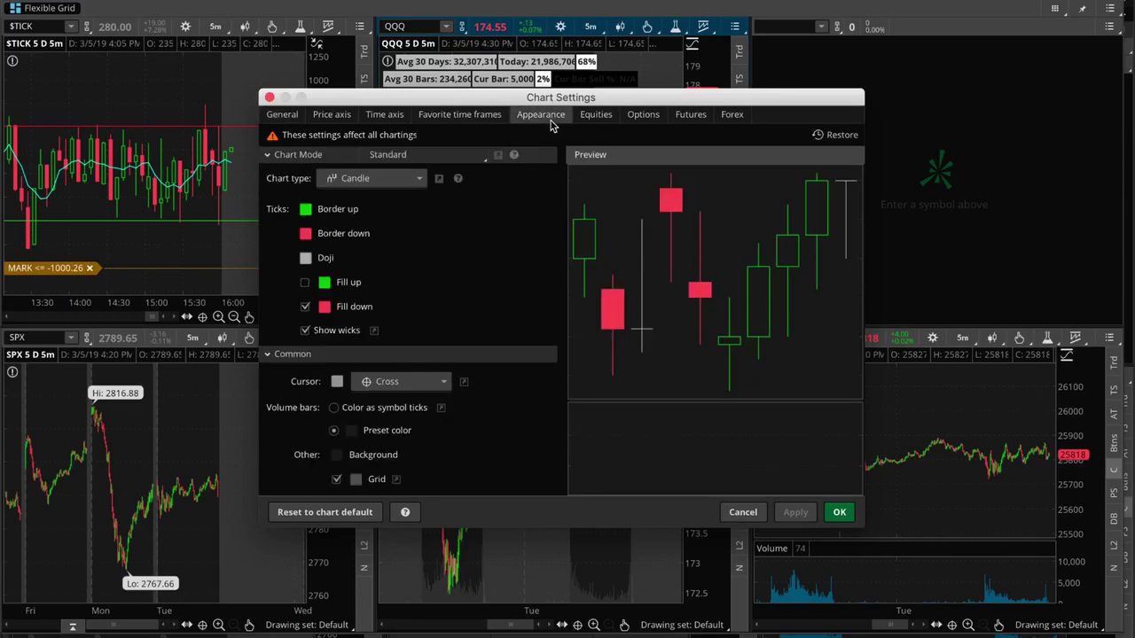
left_click(355, 431)
left_click(363, 532)
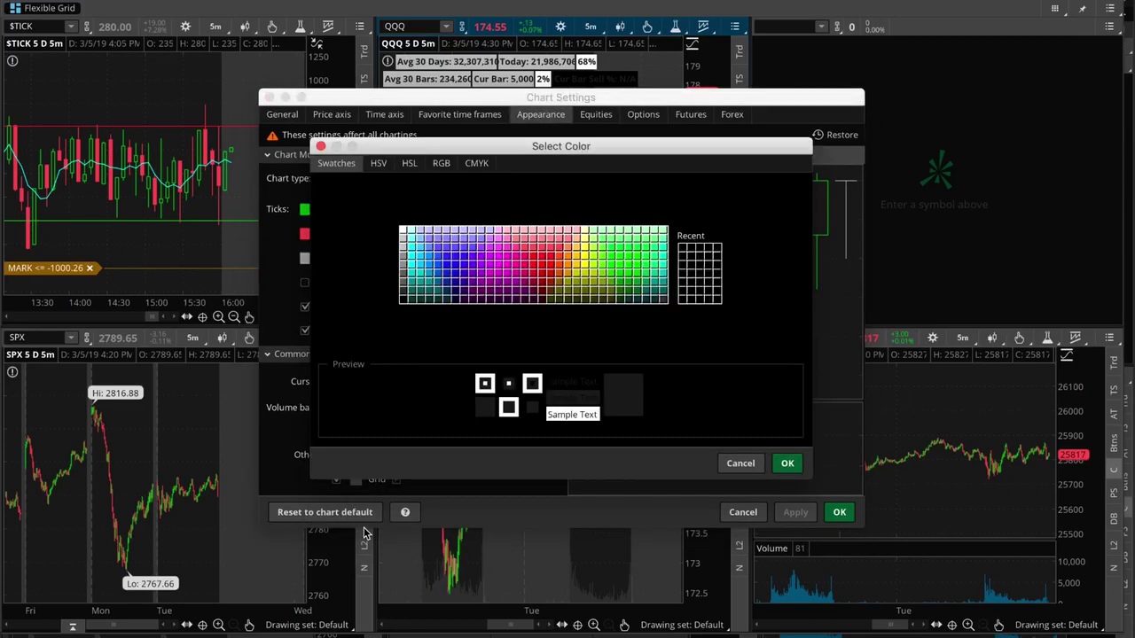
left_click(379, 165)
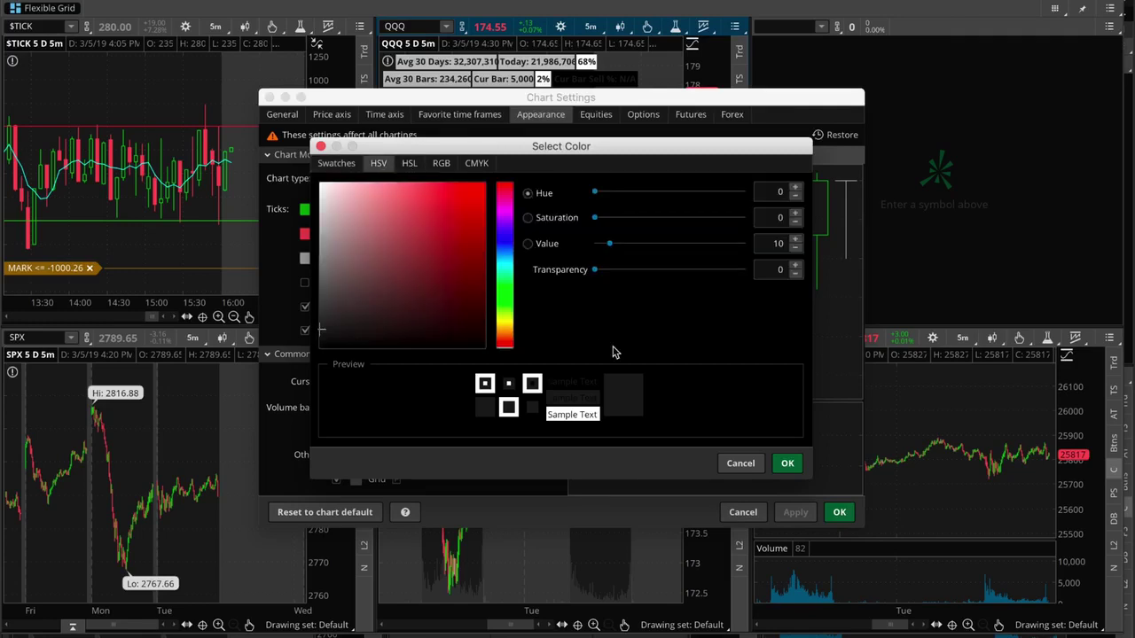
Step: Raise the grey's HSV Value to 25 and apply the new colour to all charts
left_click(795, 238)
left_click(795, 238)
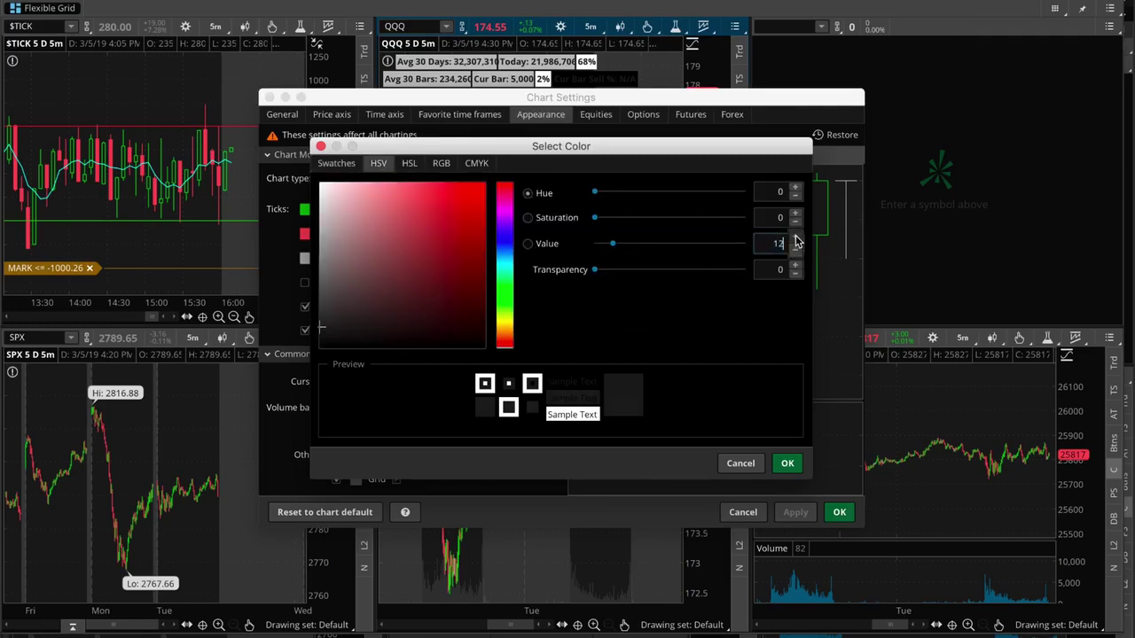
scroll(776, 248, "up", 9)
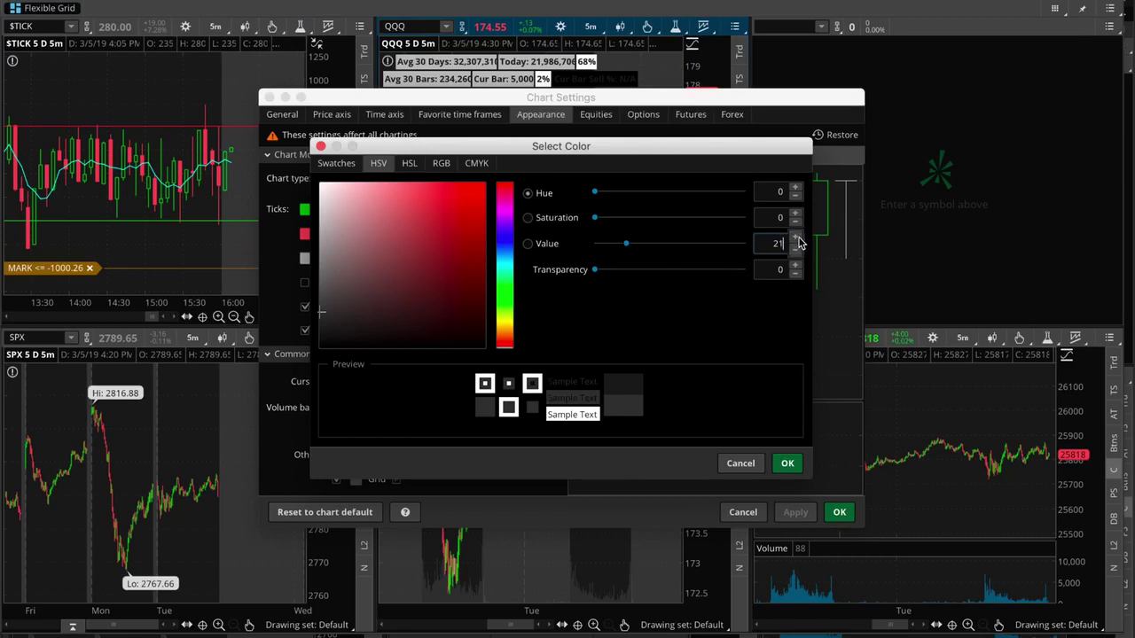
left_click(787, 463)
left_click(795, 511)
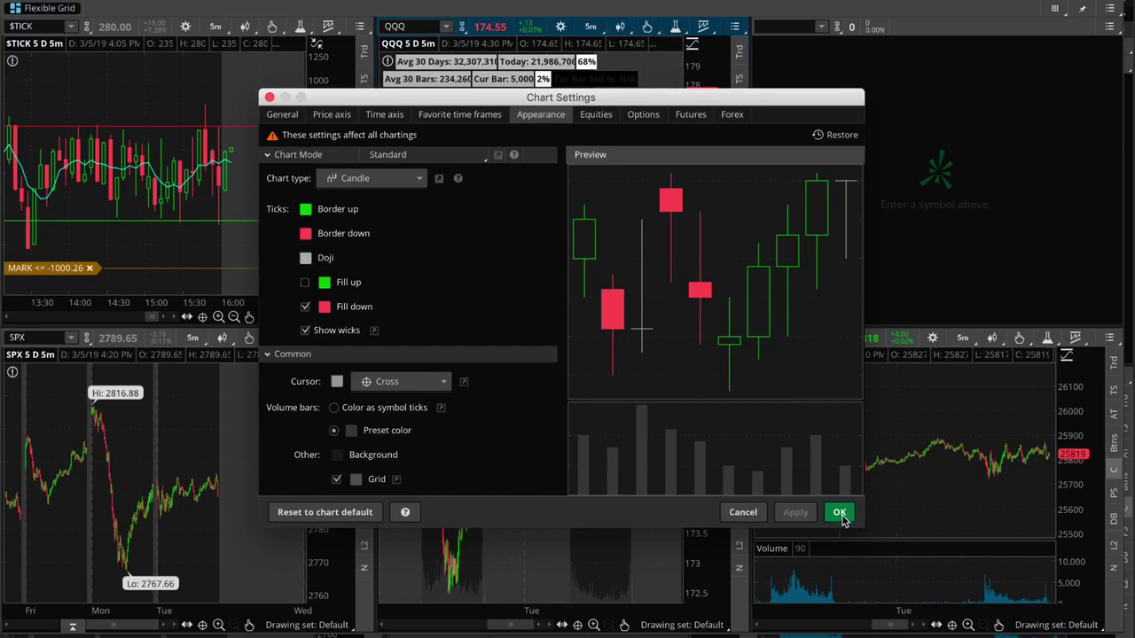
left_click(838, 512)
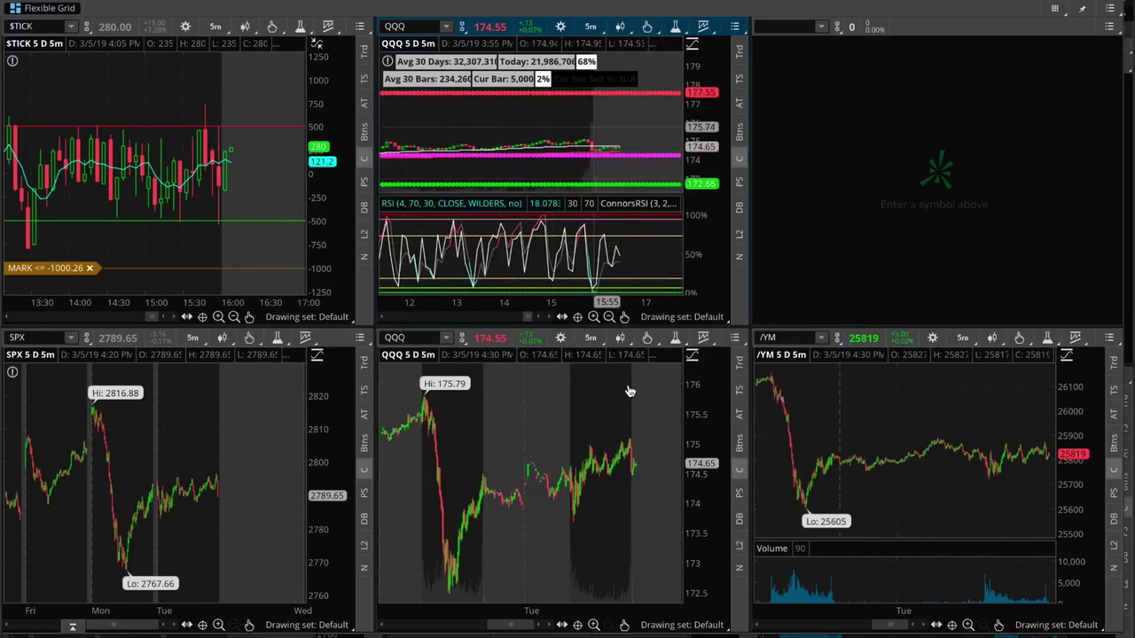
Step: Frame the upper QQQ chart's intraday bars and save its studies as study set CHARTSET2
left_click(593, 316)
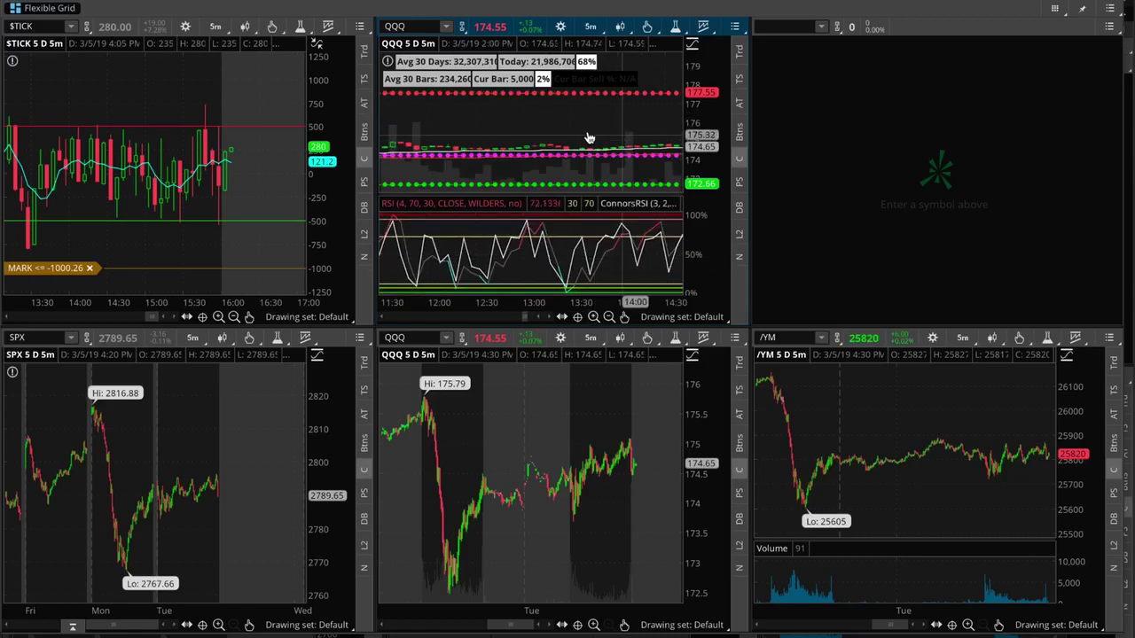
scroll(501, 137, "down", 5)
scroll(501, 137, "down", 4)
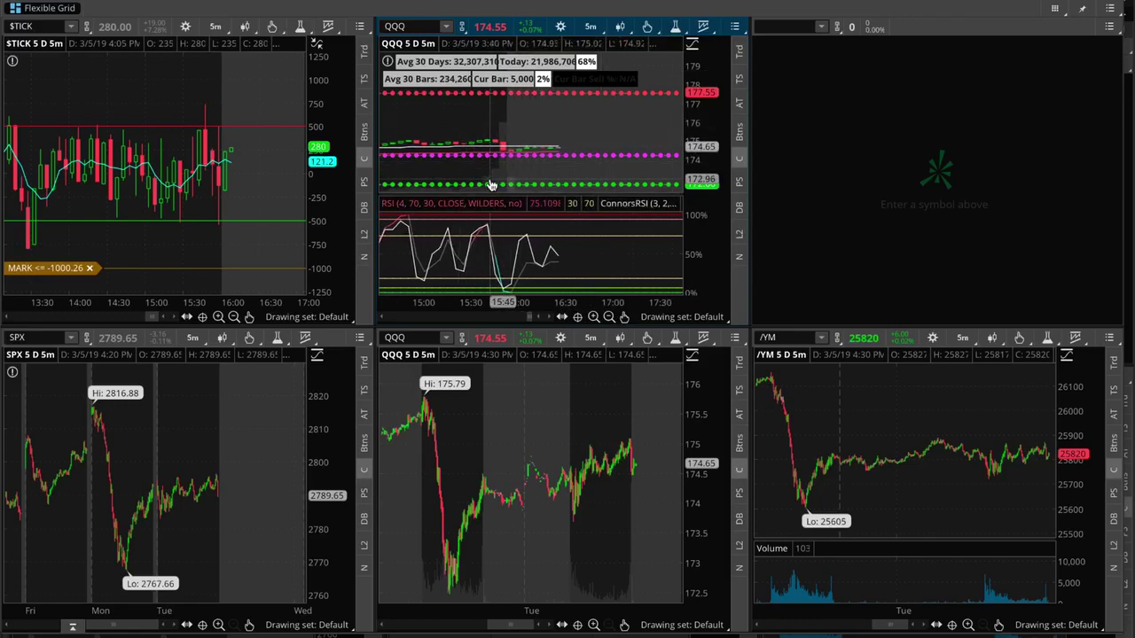
scroll(490, 184, "up", 3)
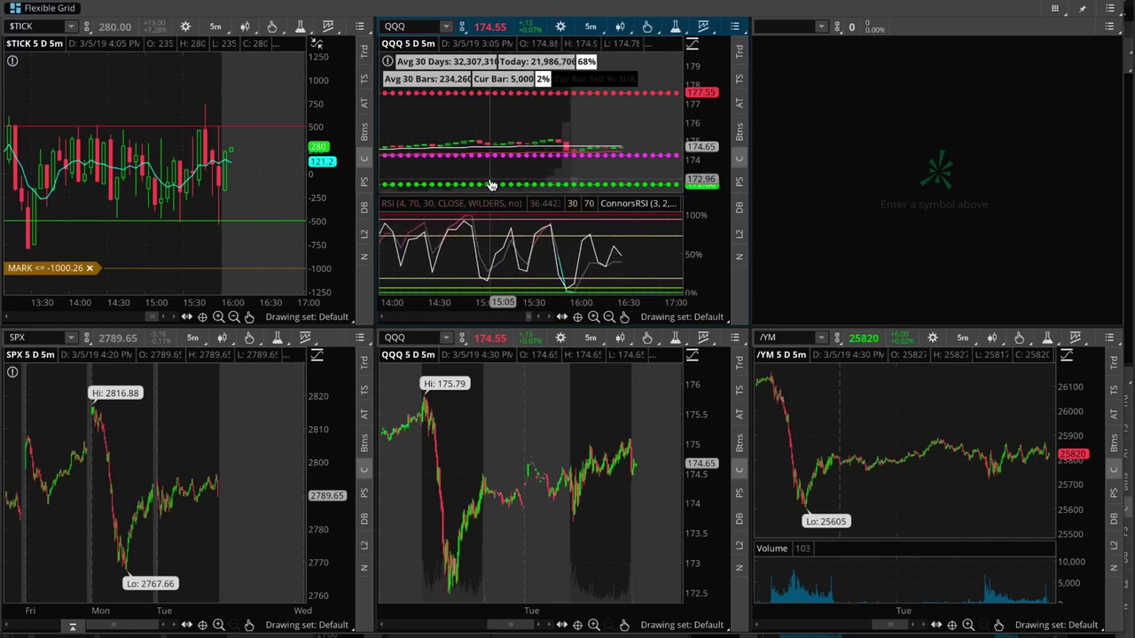
scroll(490, 185, "up", 3)
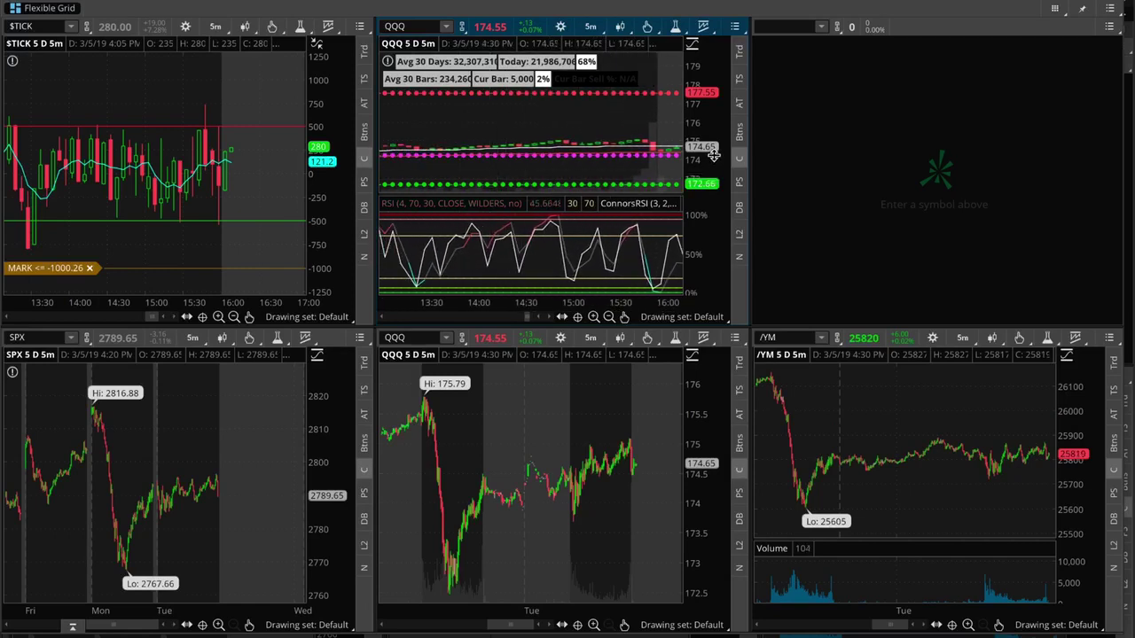
left_click_drag(714, 155, 656, 153)
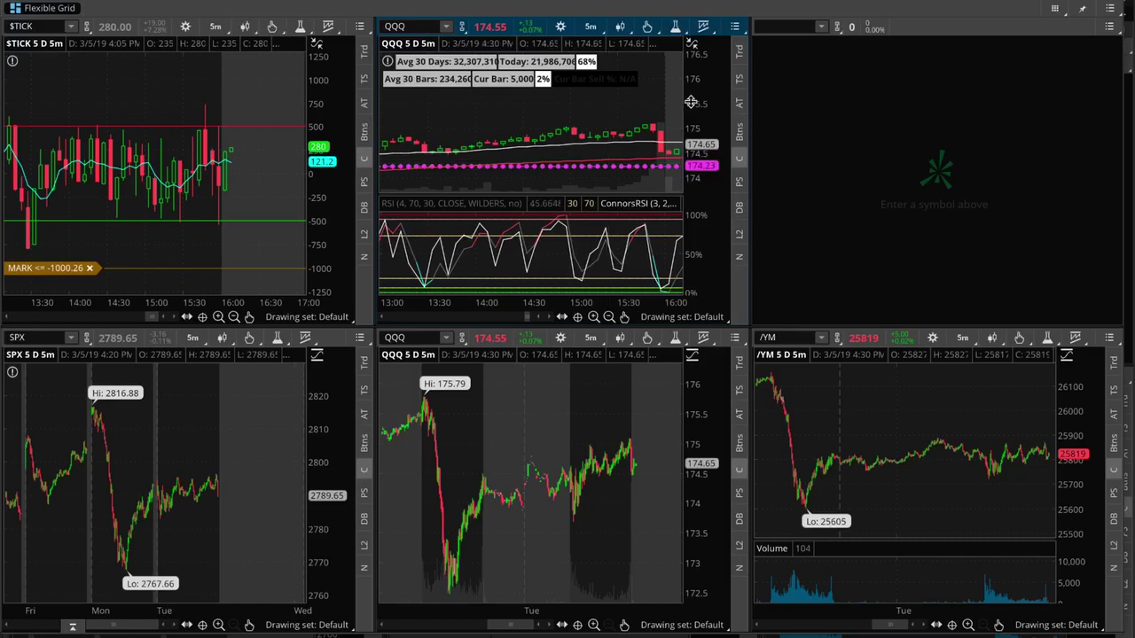
left_click(677, 31)
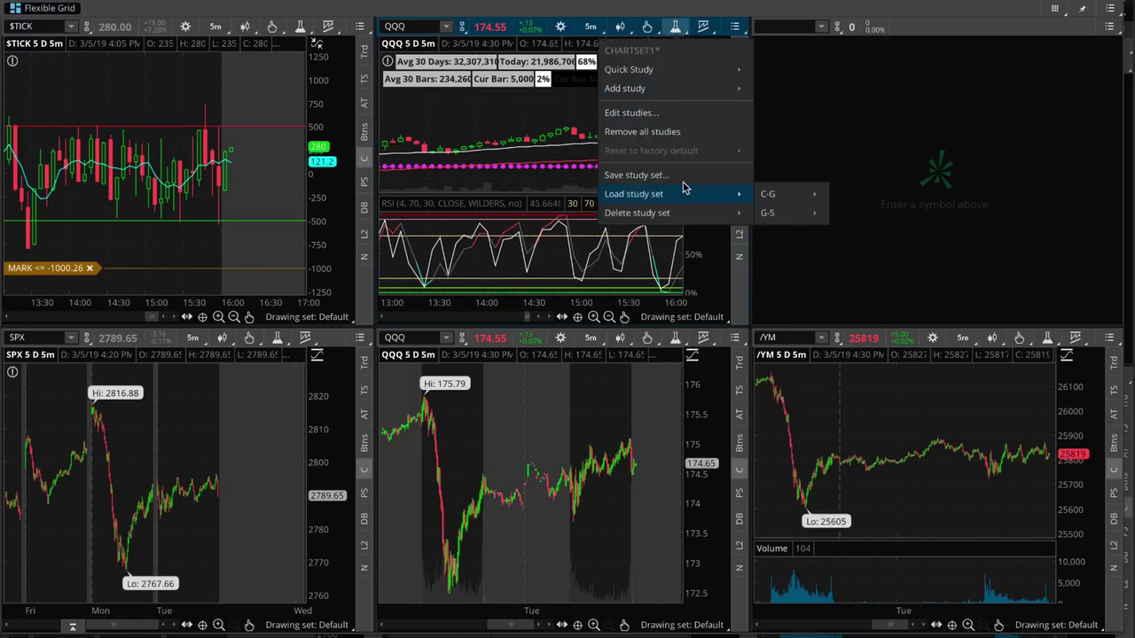
left_click(633, 176)
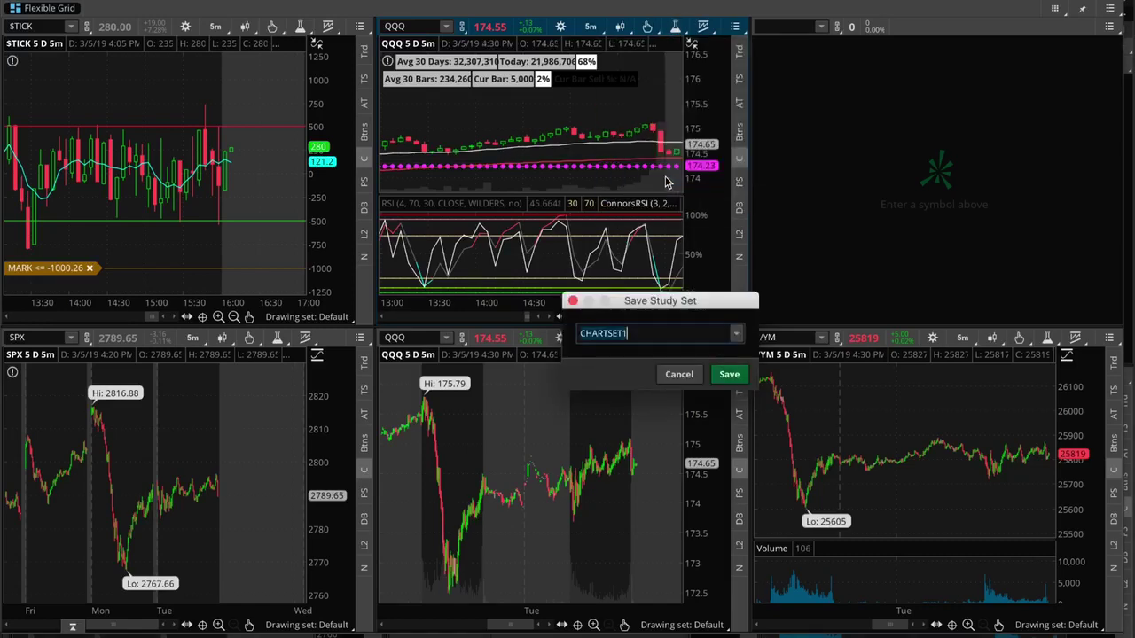
left_click(671, 333)
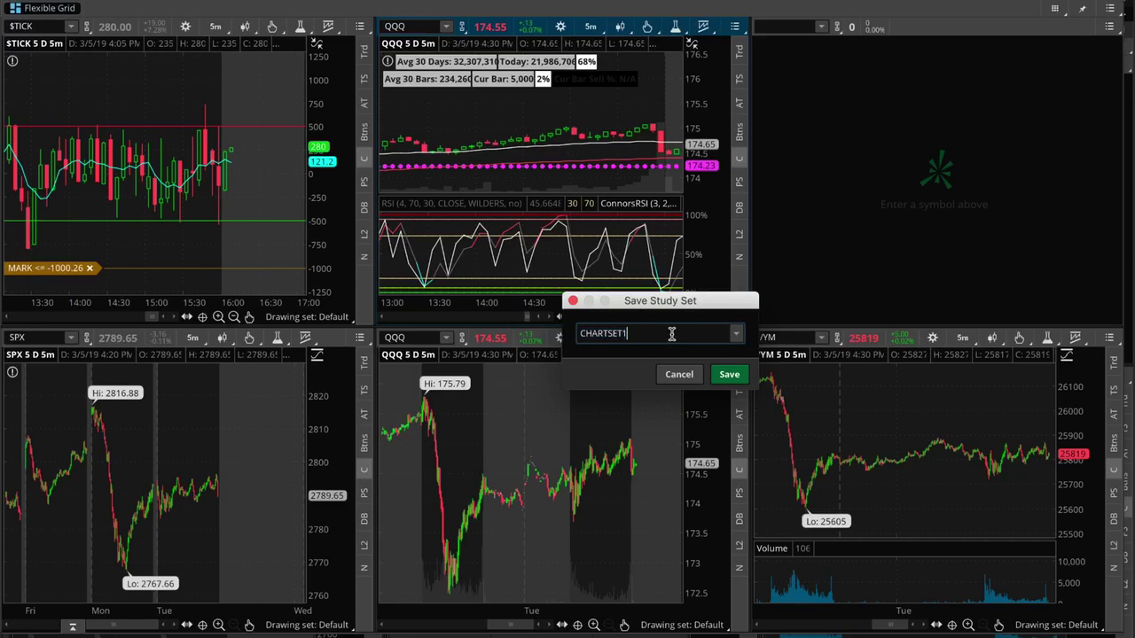
type("2")
left_click(720, 373)
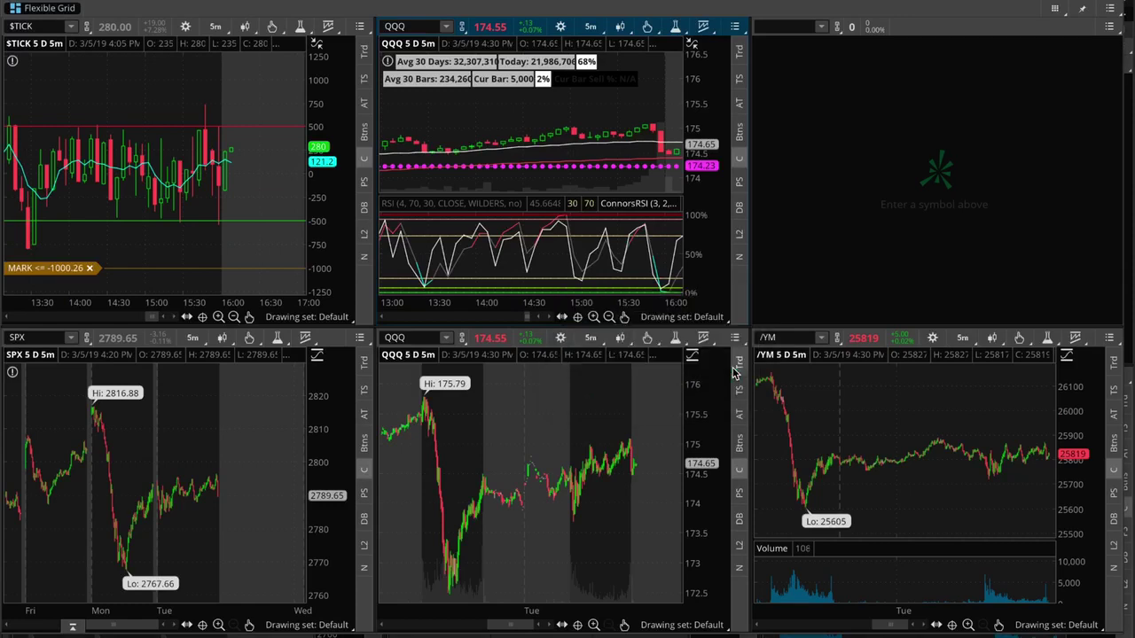
Step: Save the upper QQQ chart's style as CHARTSET2
left_click(620, 27)
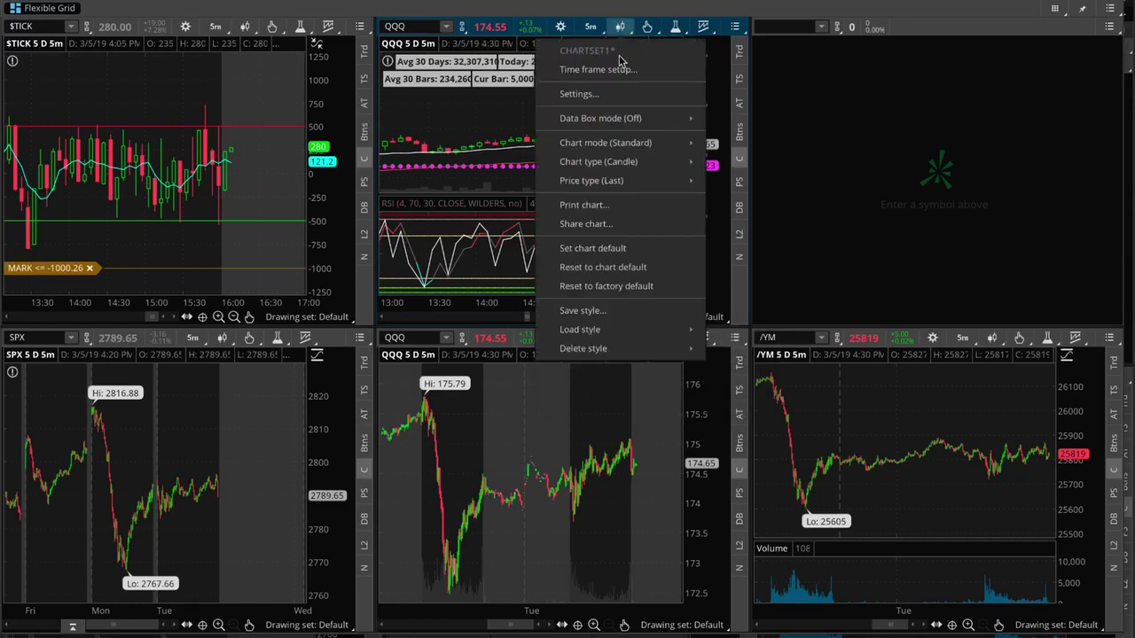
left_click(604, 311)
left_click(646, 331)
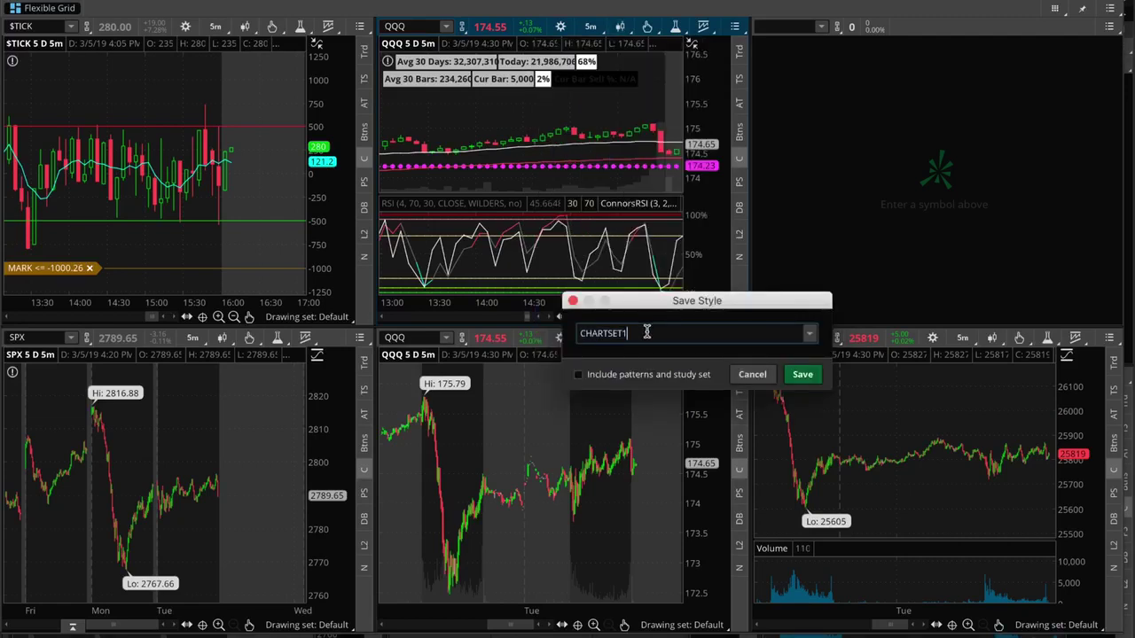
type("2")
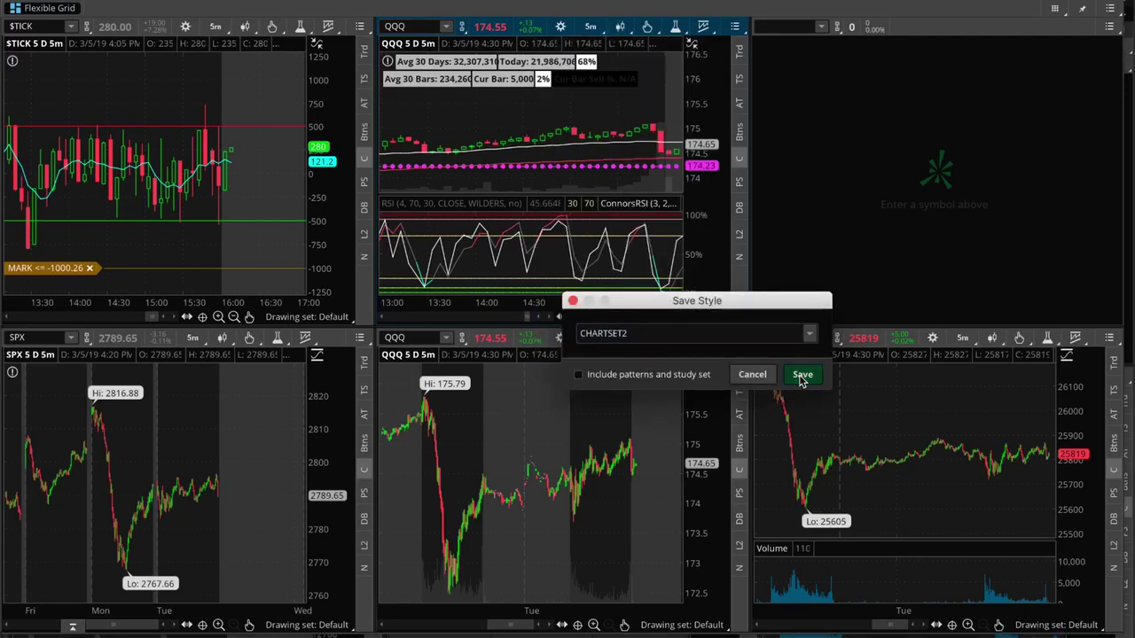
left_click(802, 376)
left_click(798, 28)
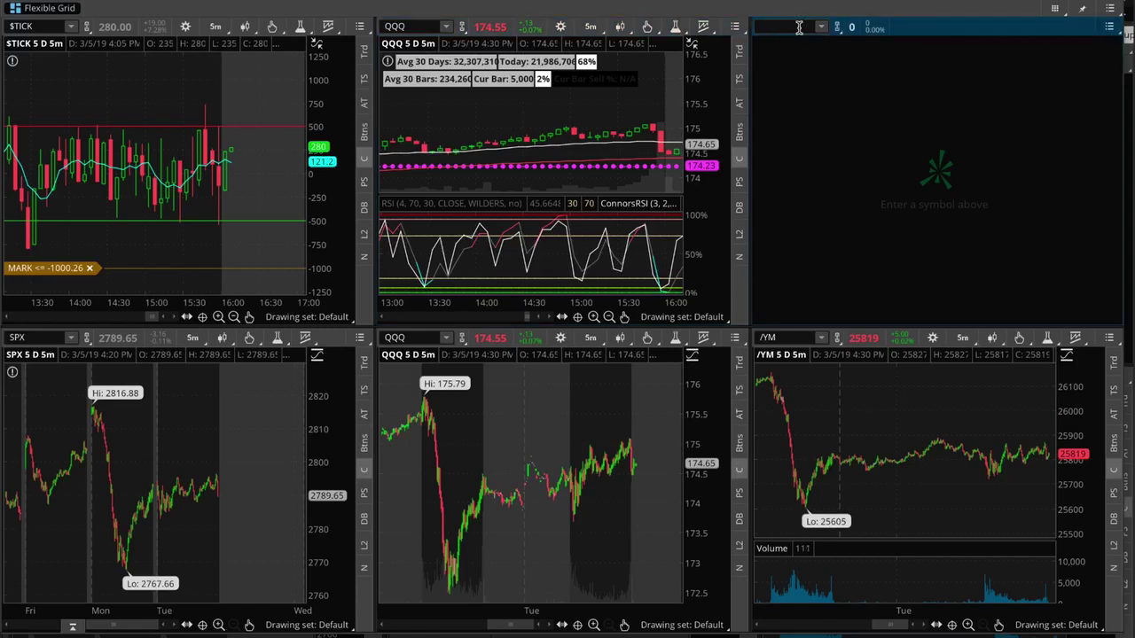
Step: Chart /NQ in the empty top-right panel and load the CHARTSET2 study set onto it
type("/")
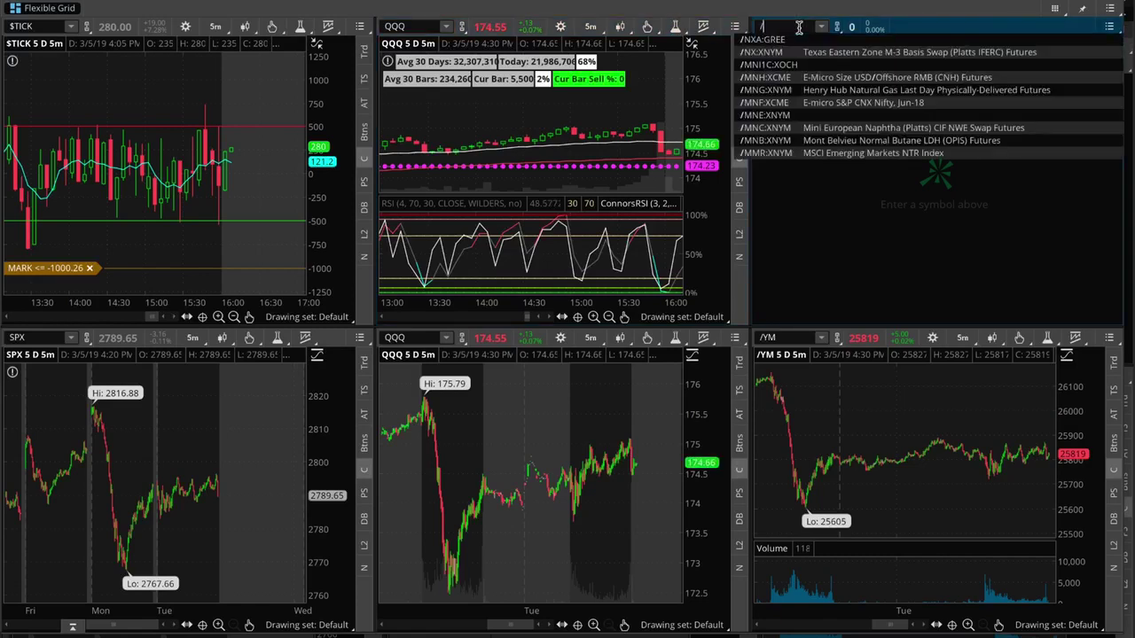
type("NQ")
key("Return")
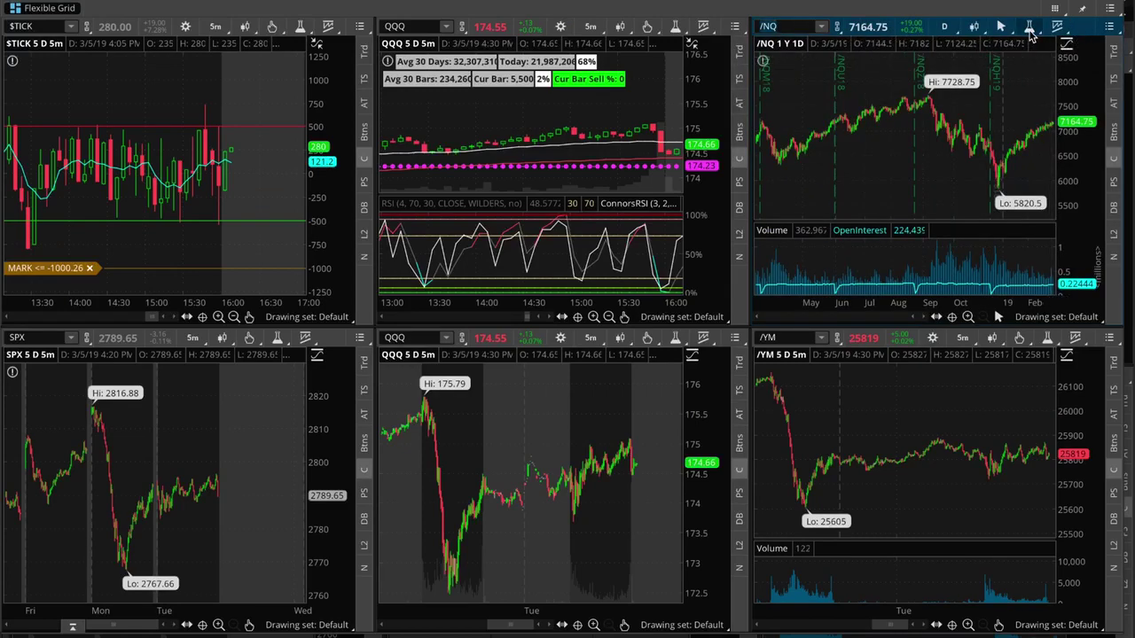
left_click(1029, 28)
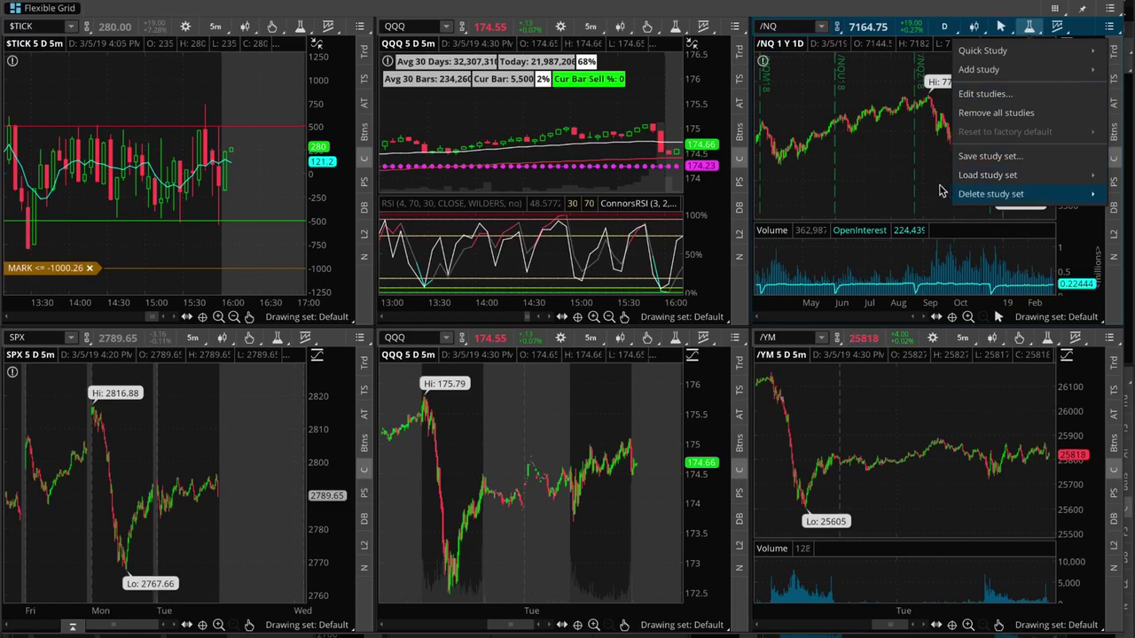
mouse_move(991, 184)
mouse_move(938, 178)
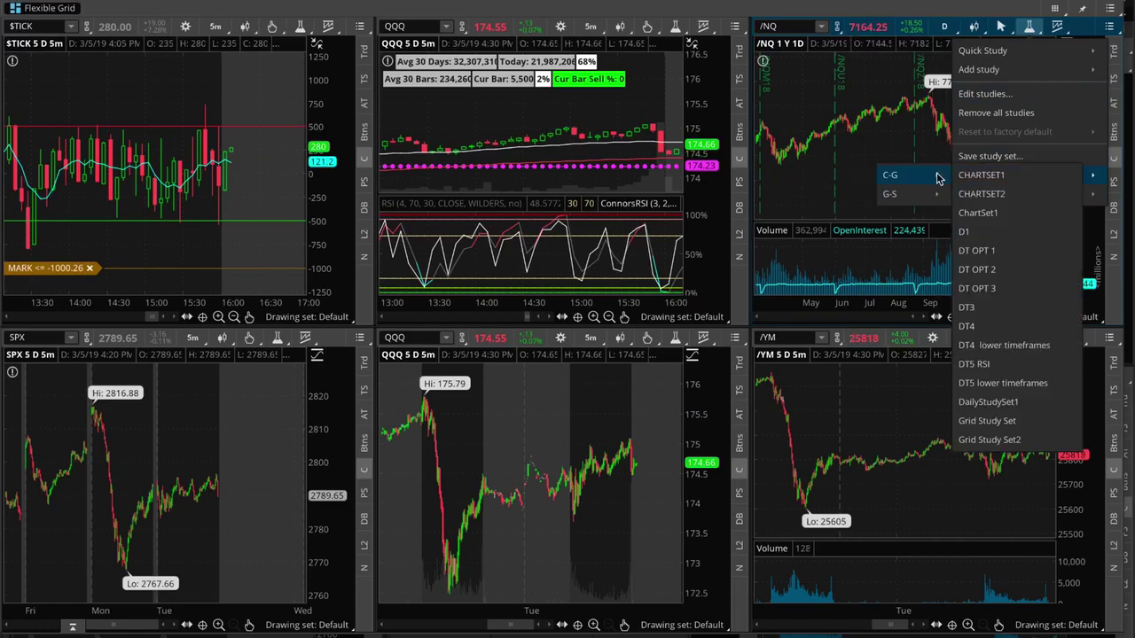
left_click(1000, 192)
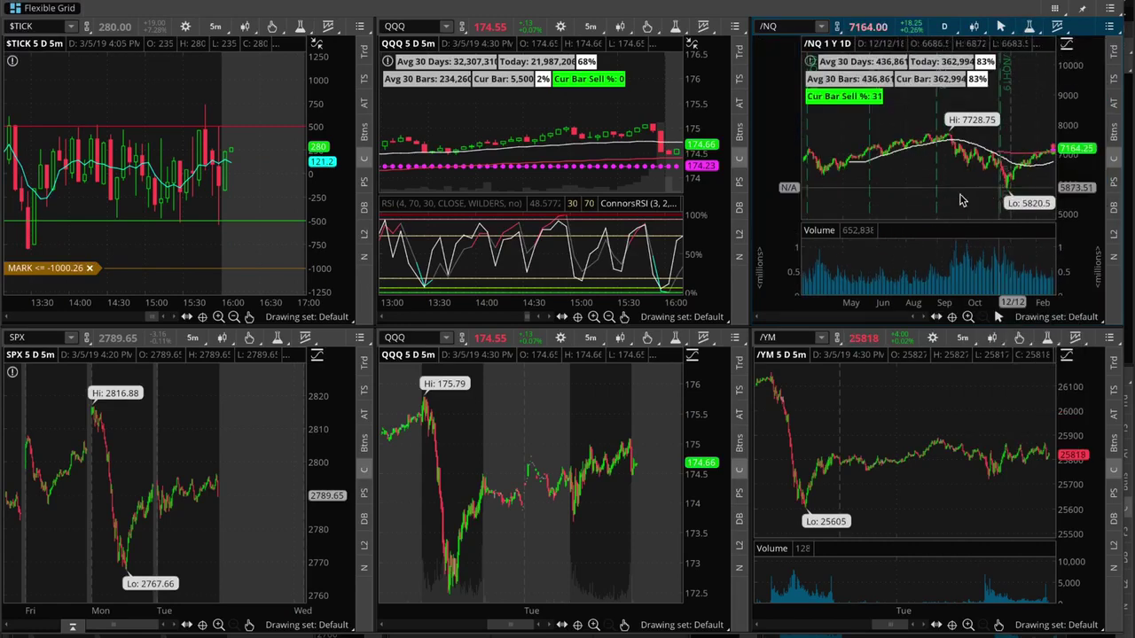
Step: Apply the CHARTSET2 style to the /NQ chart
left_click(1029, 28)
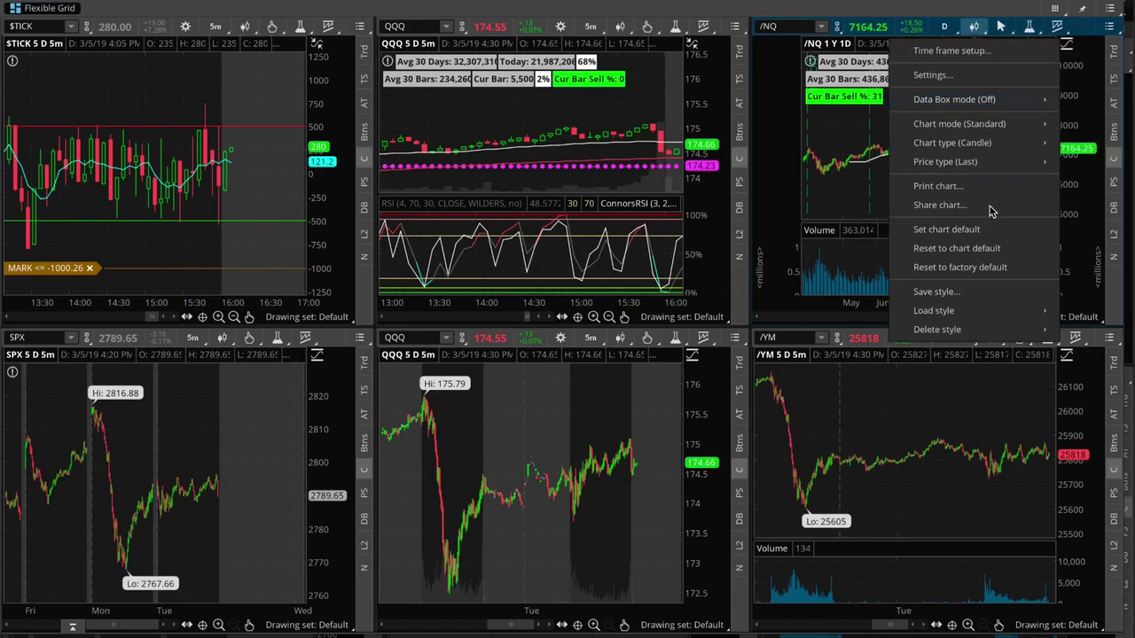
mouse_move(966, 315)
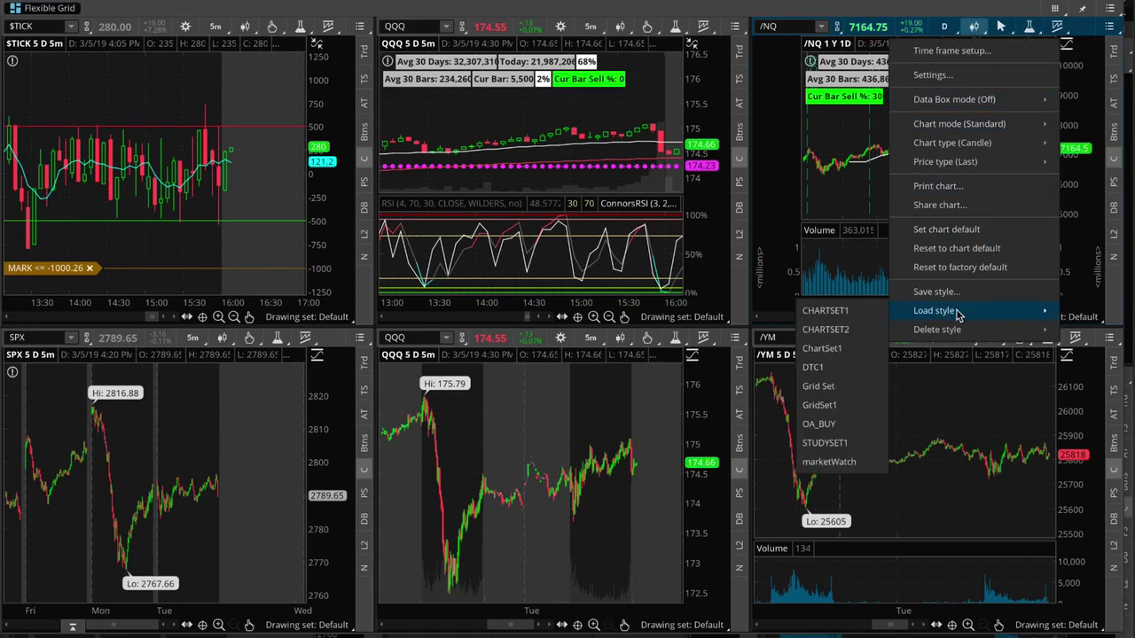
left_click(825, 329)
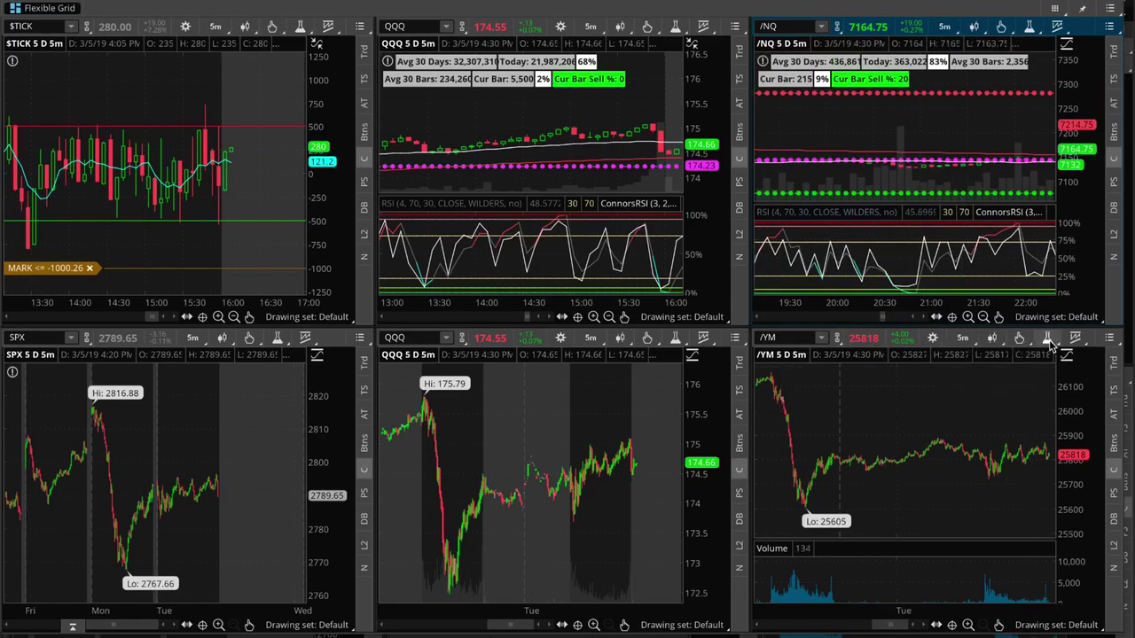
Step: Load the CHARTSET2 style onto the /YM chart
left_click(995, 340)
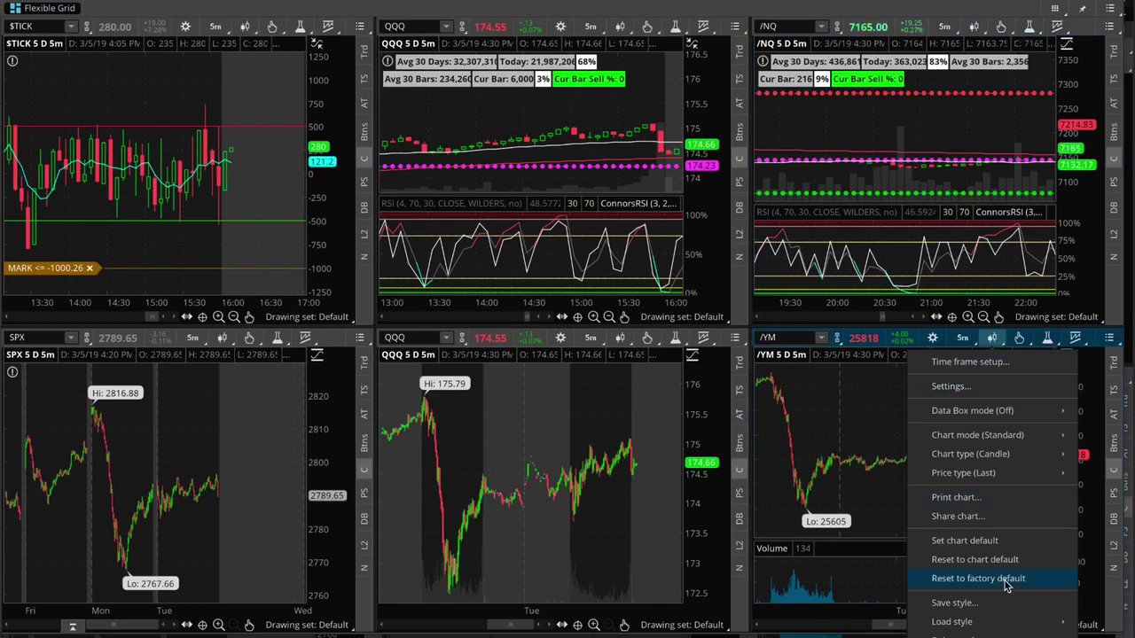
mouse_move(991, 623)
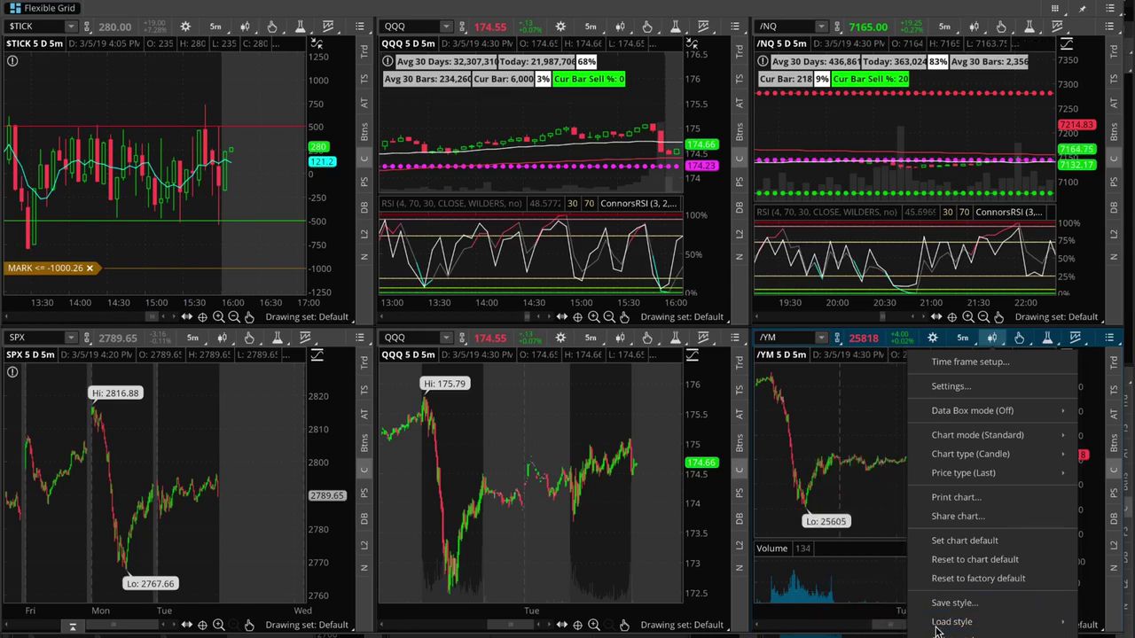
mouse_move(913, 628)
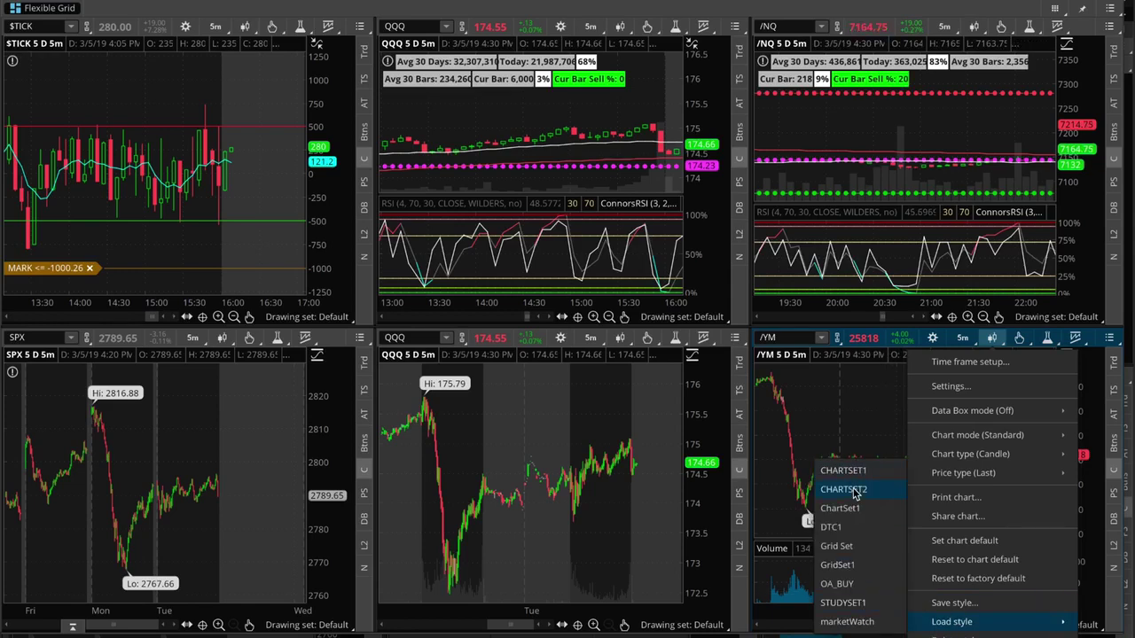
left_click(854, 493)
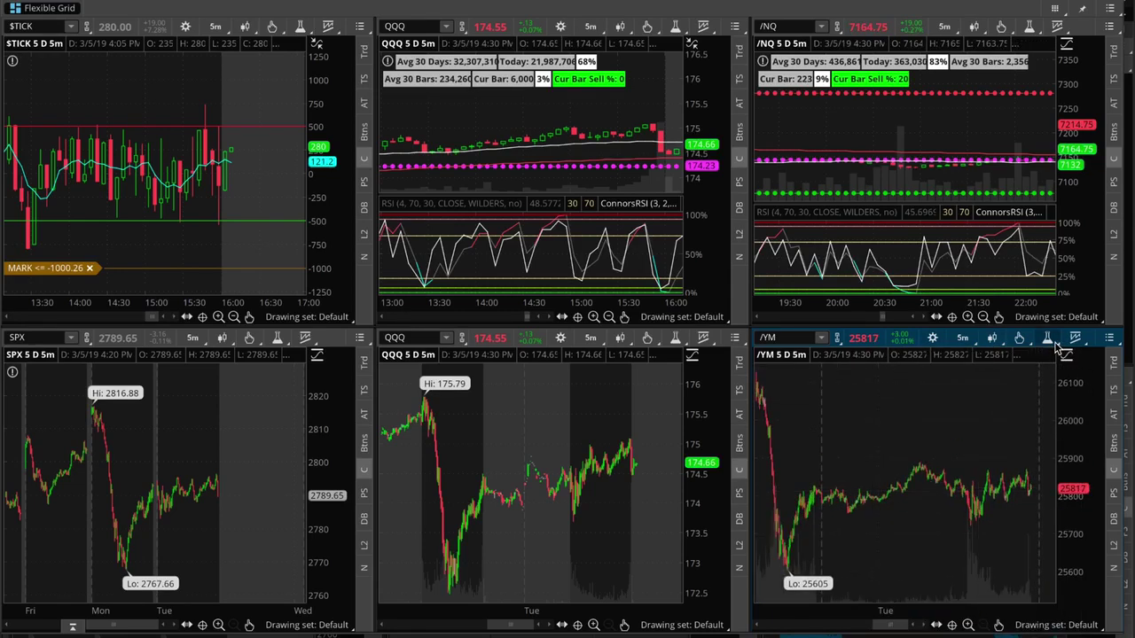
Step: Load the CHARTSET2 study set onto the /YM chart
left_click(1054, 342)
mouse_move(1019, 496)
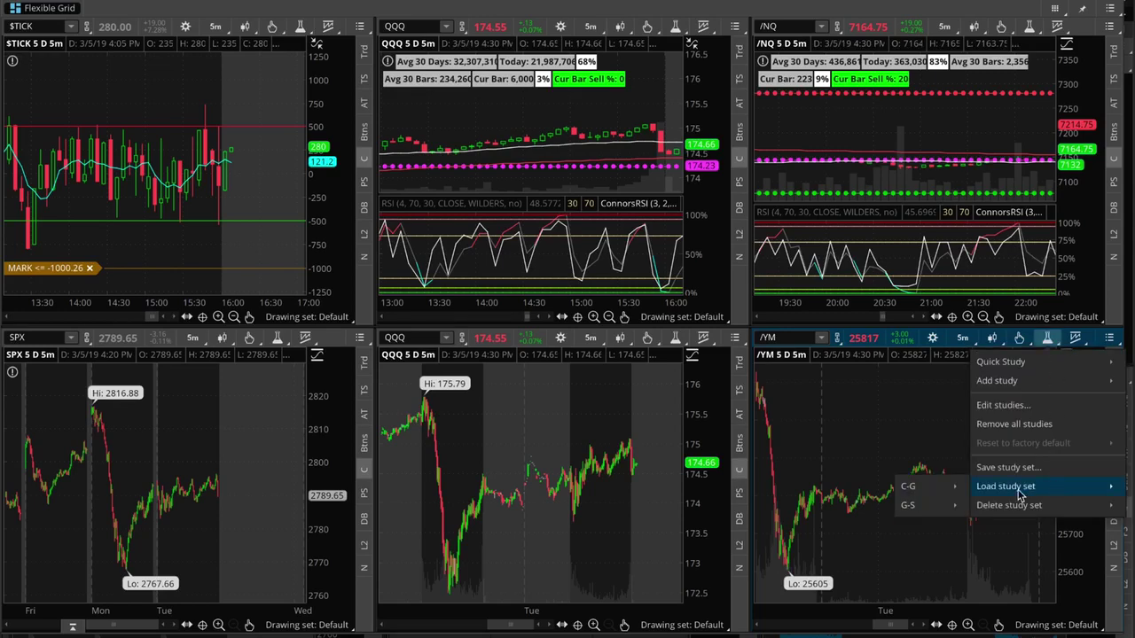
mouse_move(950, 494)
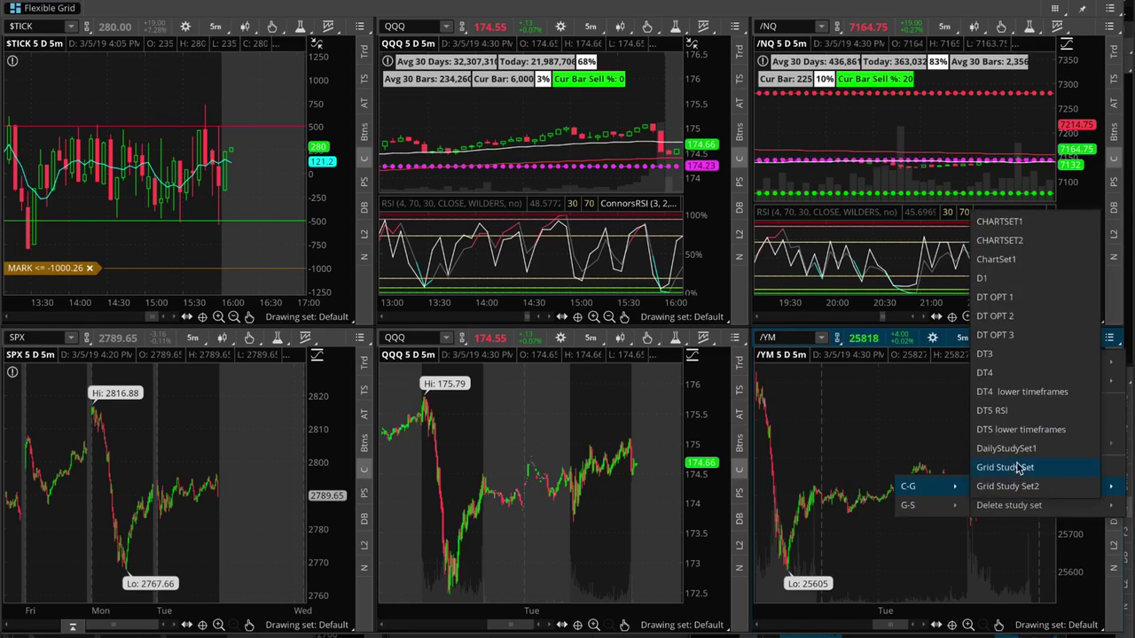
left_click(1008, 244)
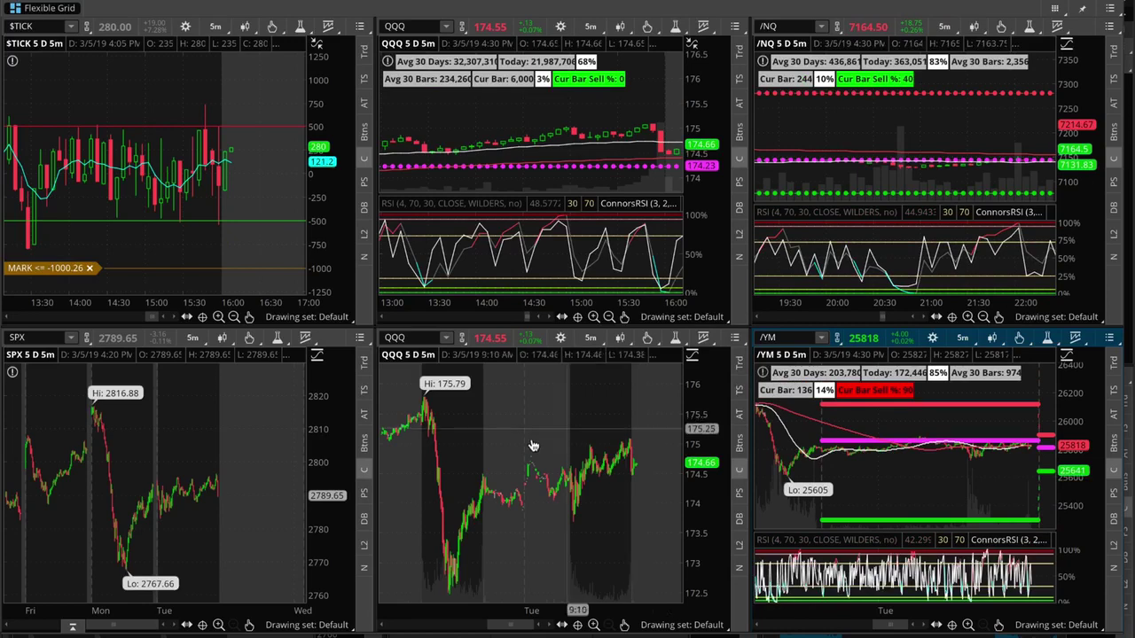
Step: Apply the CHARTSET2 style and the CHARTSET2 study set to the lower QQQ chart
left_click(620, 338)
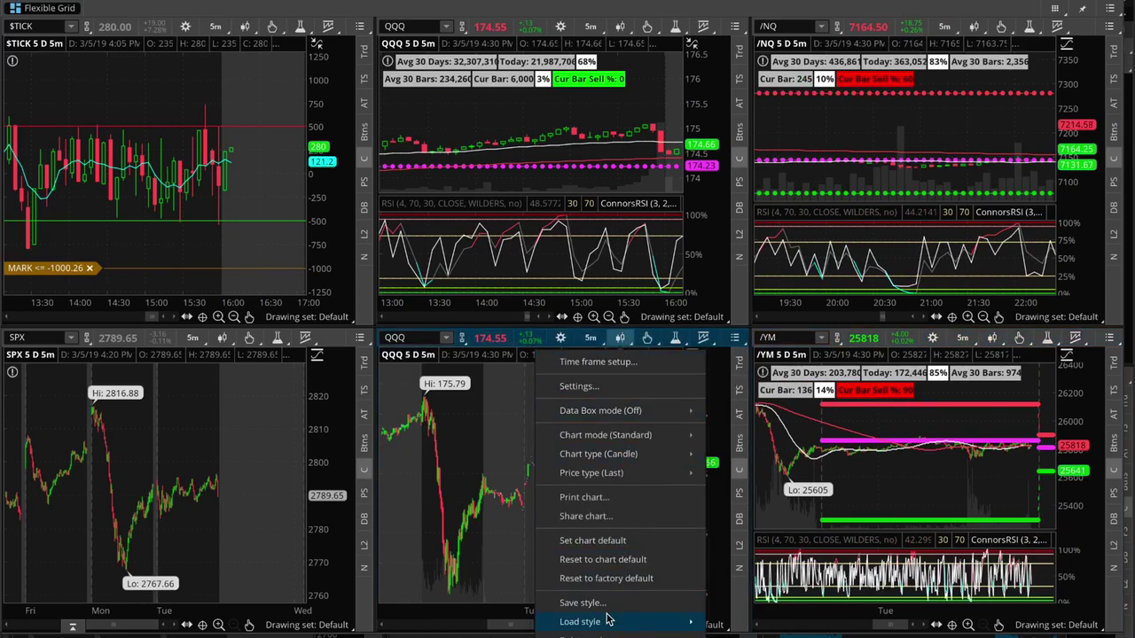
mouse_move(703, 626)
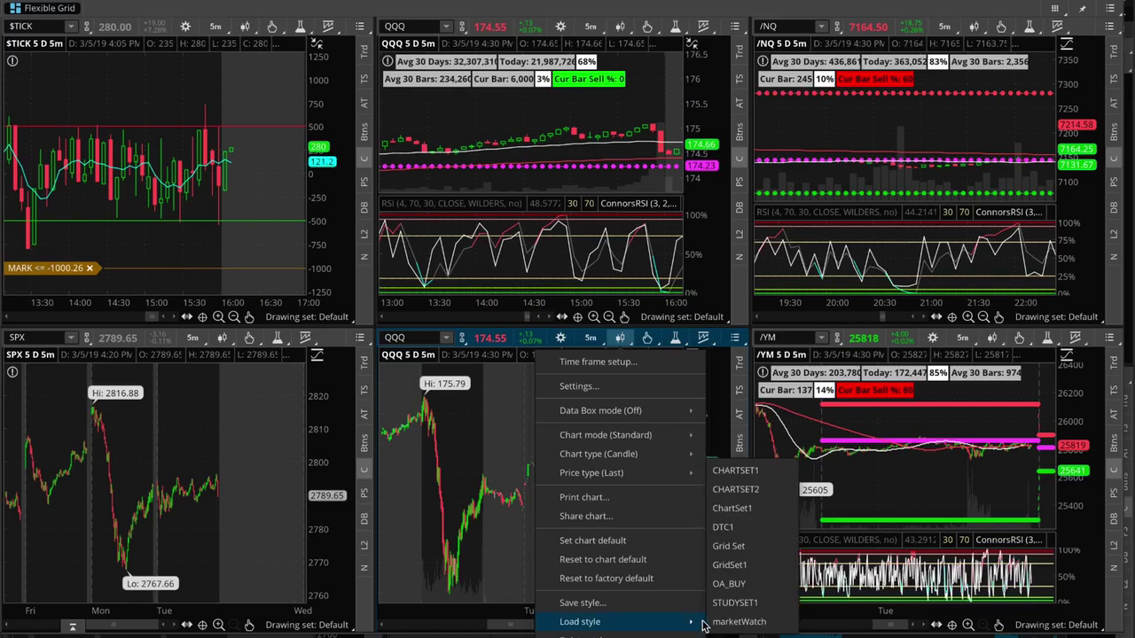
left_click(736, 489)
left_click(675, 338)
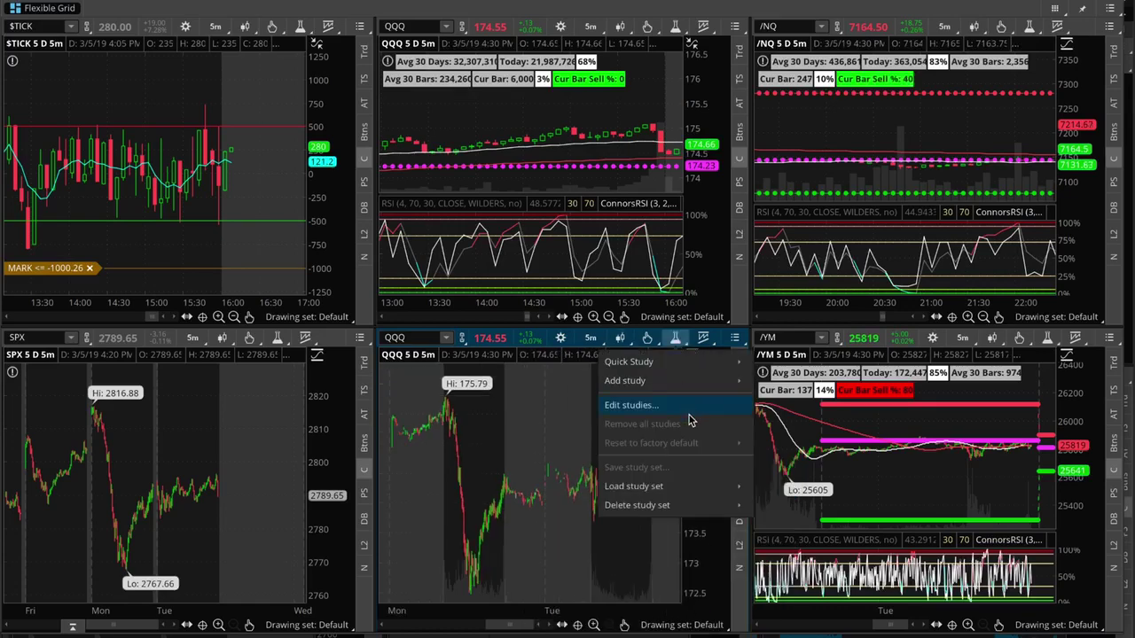
mouse_move(742, 487)
mouse_move(776, 494)
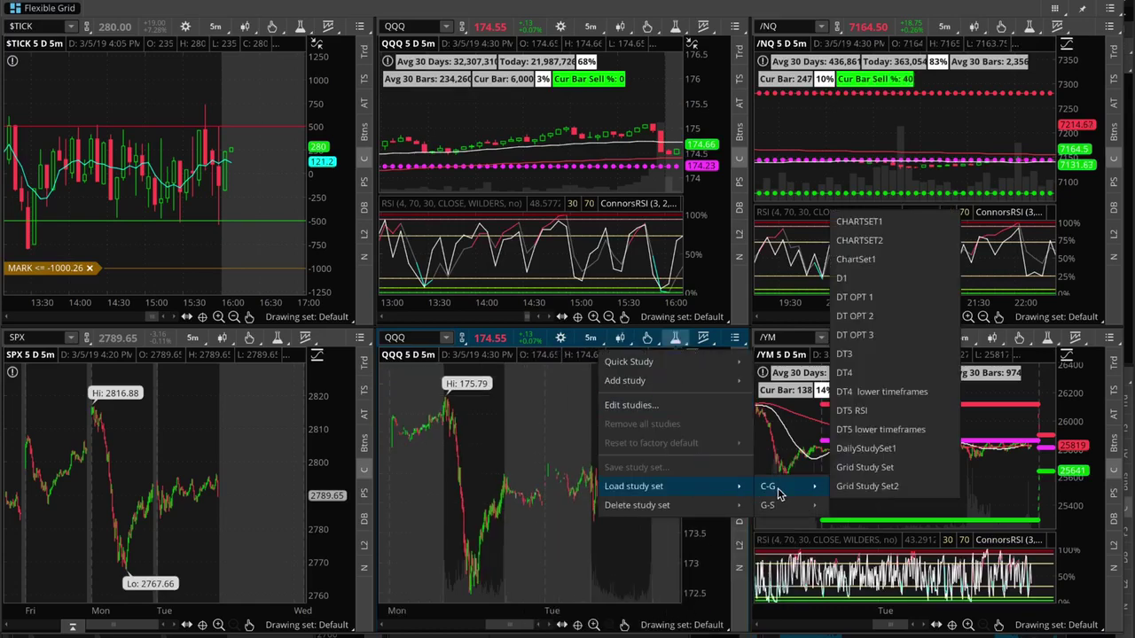
left_click(872, 255)
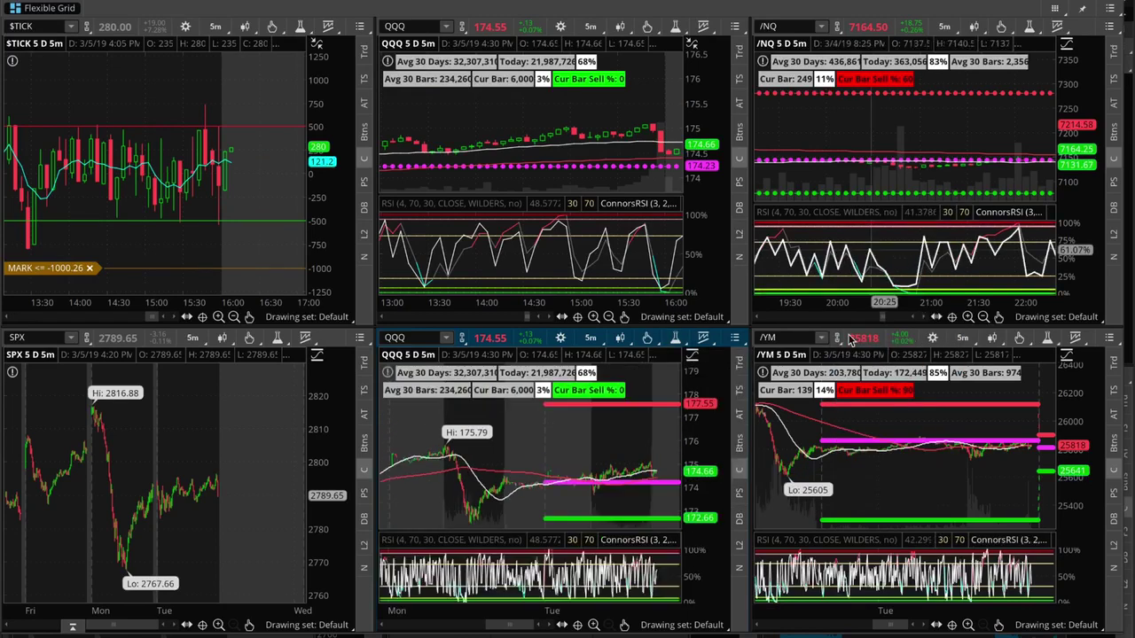
Step: Zoom out and rescale the lower QQQ and /YM charts to show several days
left_click(597, 626)
left_click(597, 626)
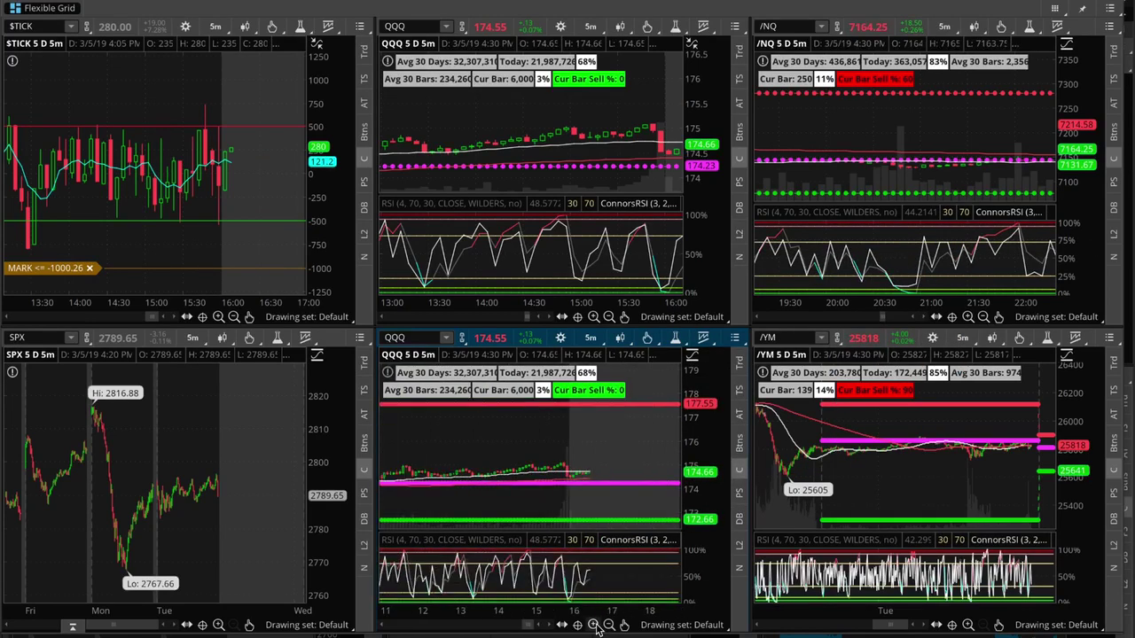
mouse_move(710, 471)
left_mouse_down()
mouse_move(700, 453)
mouse_move(701, 468)
left_mouse_up()
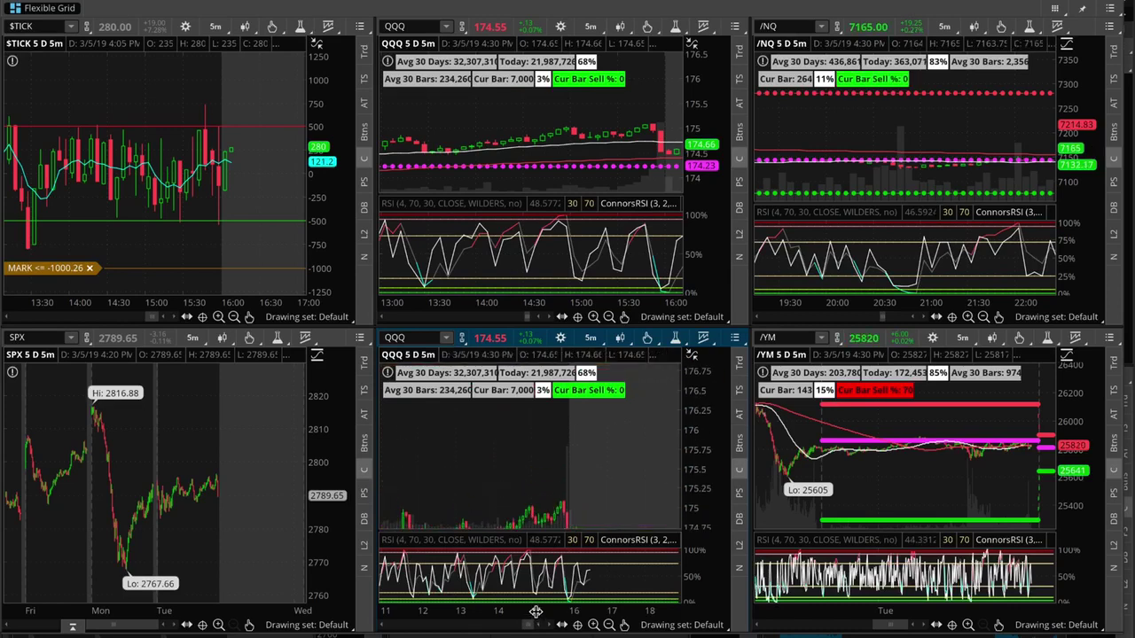
left_click_drag(543, 612, 588, 612)
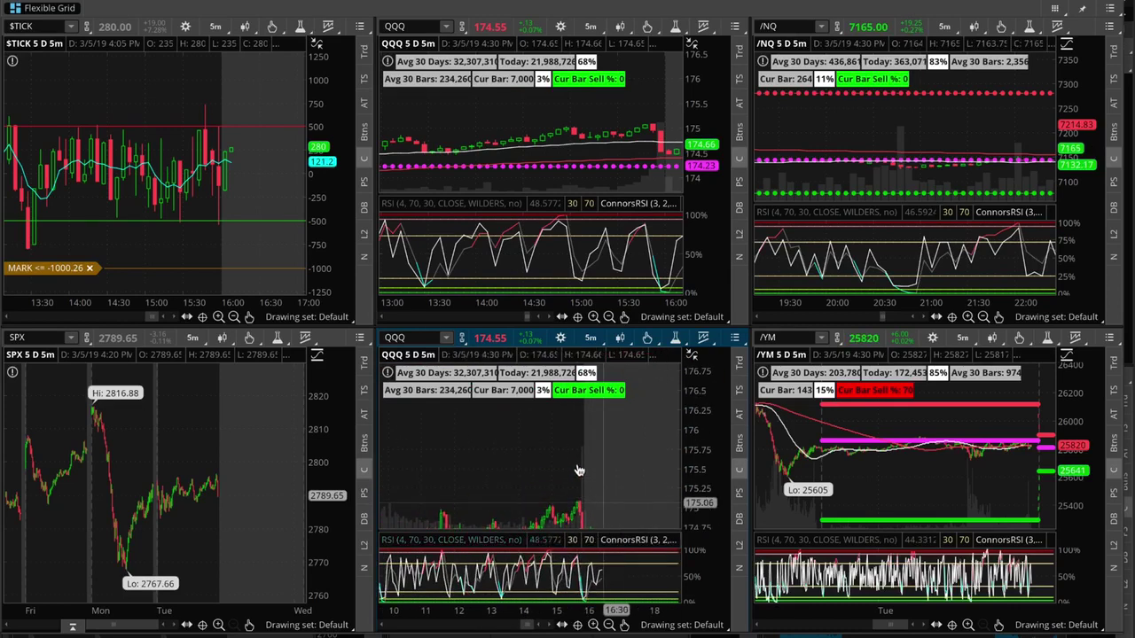
left_click_drag(582, 469, 661, 432)
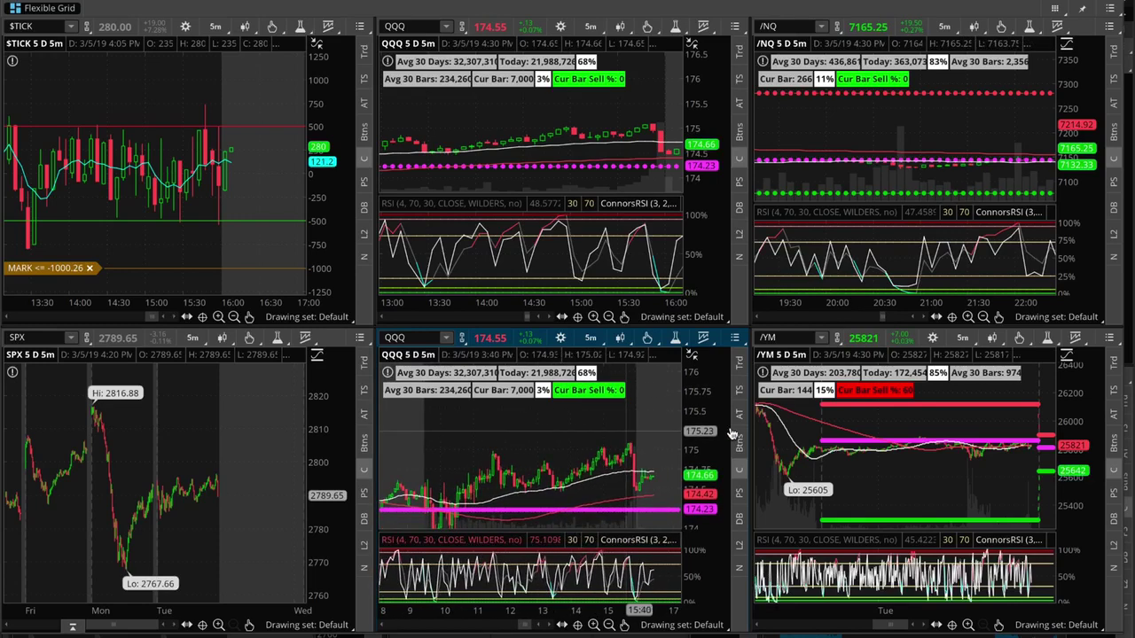
left_click(968, 625)
left_click(968, 625)
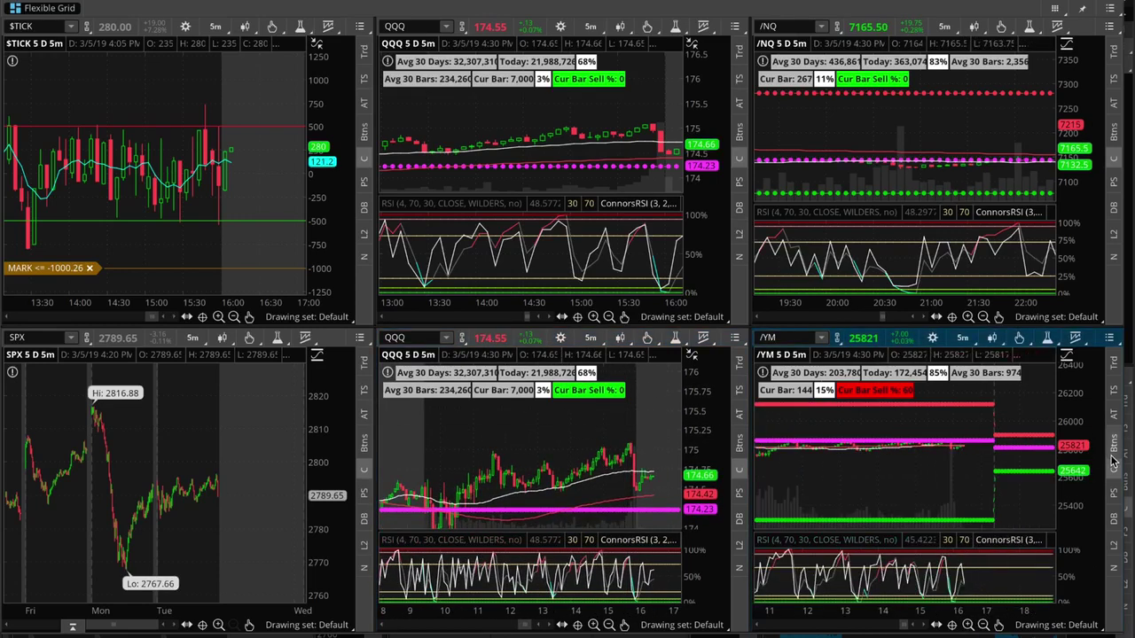
left_click_drag(1086, 446, 1084, 400)
left_click_drag(1019, 461, 1074, 453)
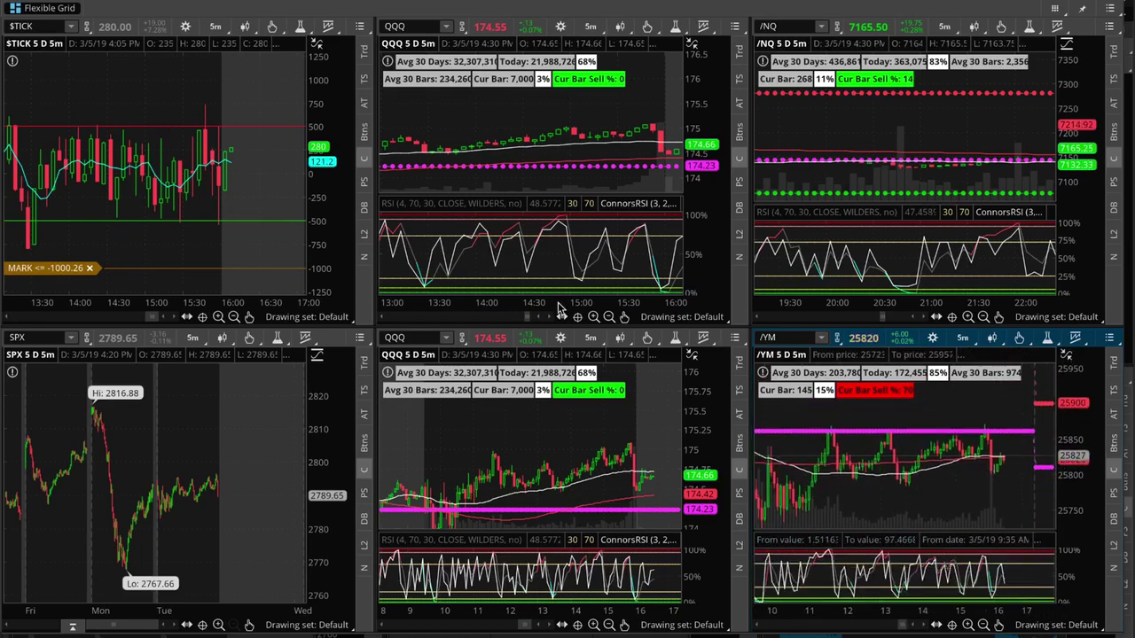
Step: Switch the lower-middle chart's symbol from QQQ to /ES
left_click(424, 342)
type("E")
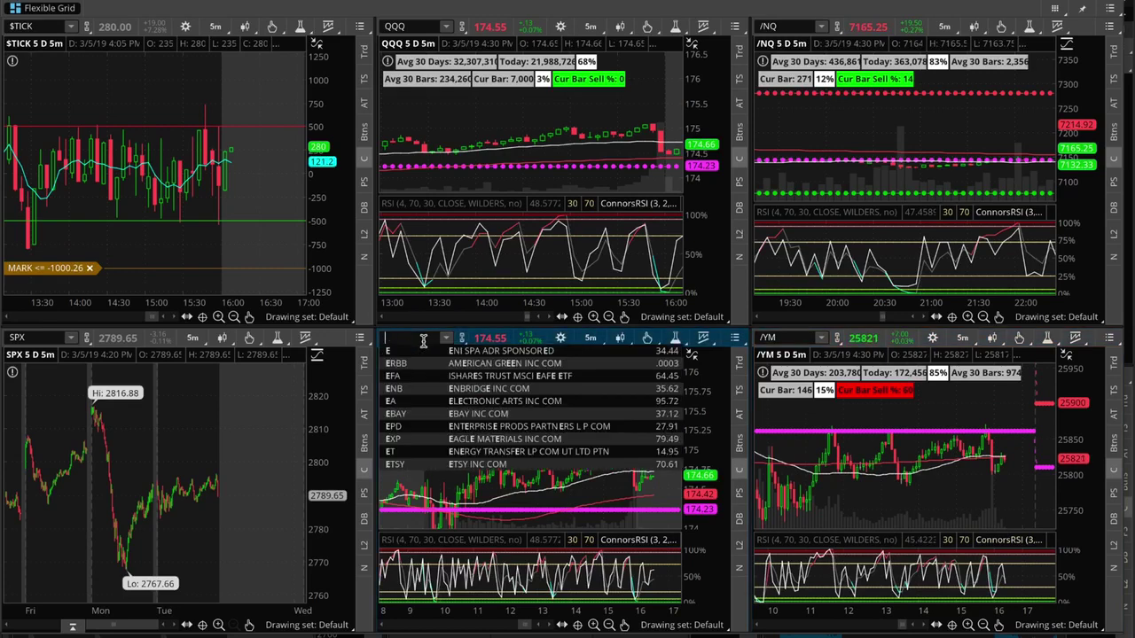
key("BackSpace")
type("/ES")
key("Return")
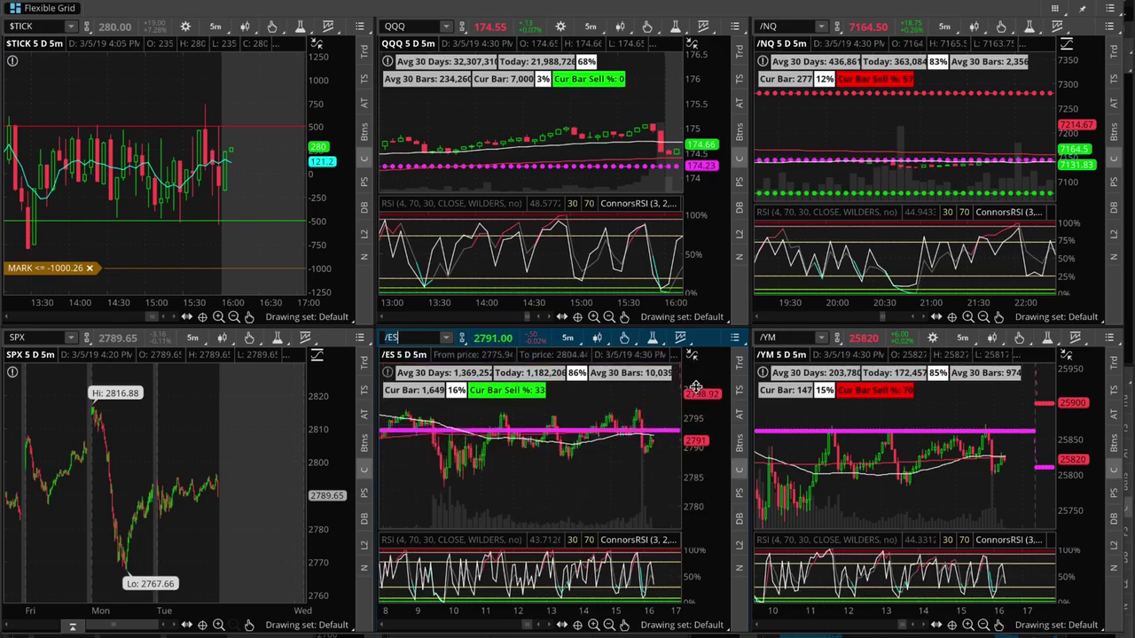
Step: Switch the upper-middle chart to SPX and rescale its price axis to fit the pivots
left_click(424, 27)
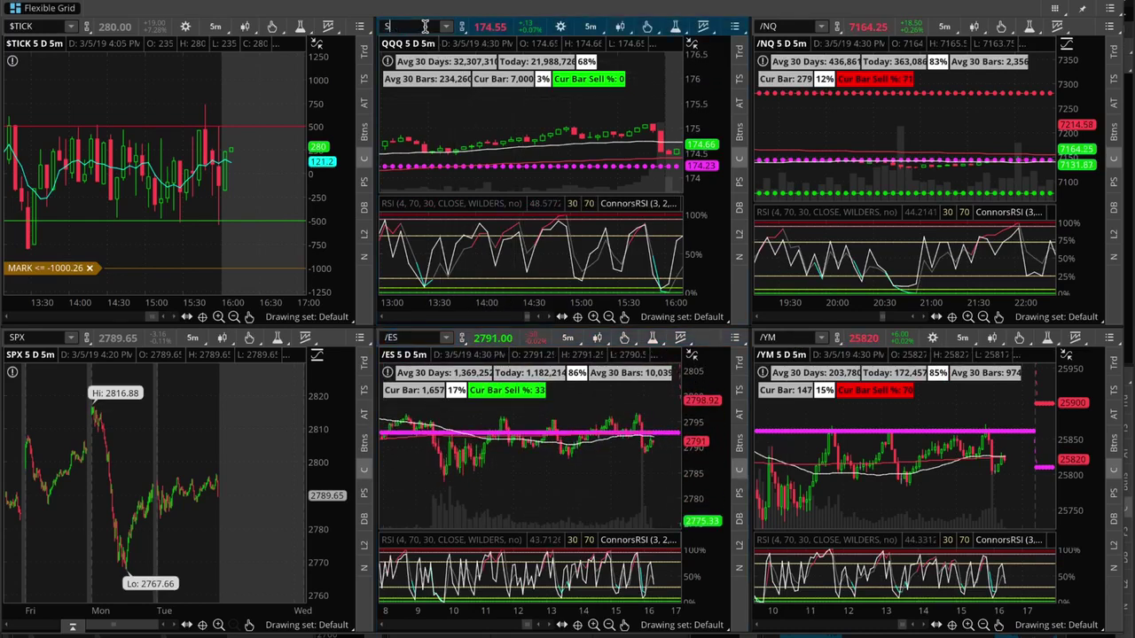
type("SPX")
key("Return")
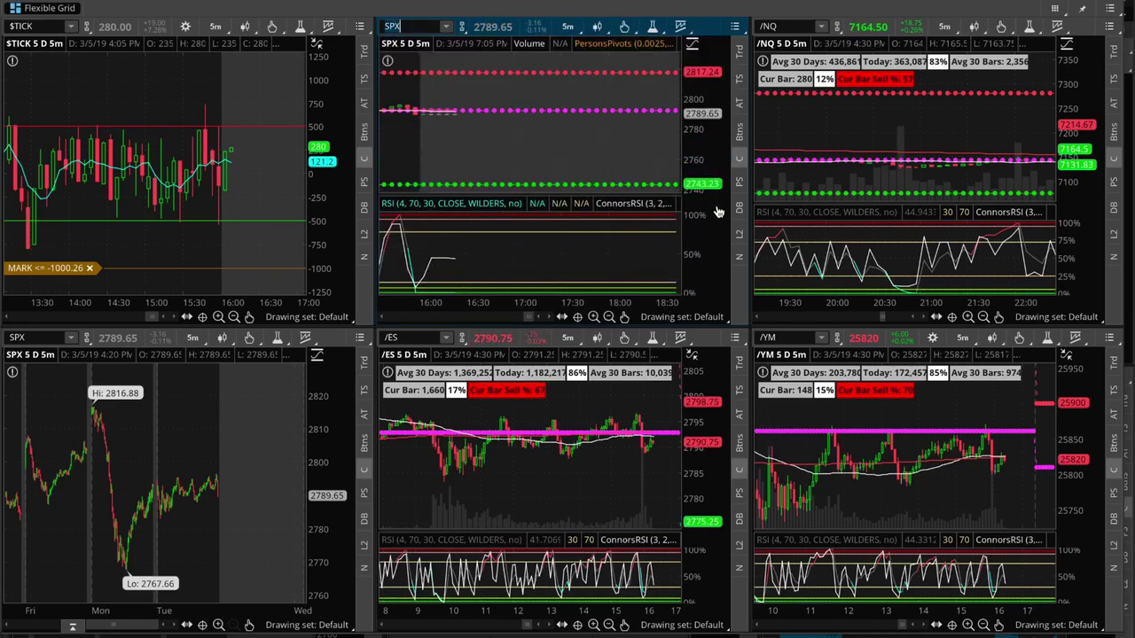
left_click_drag(716, 218, 714, 169)
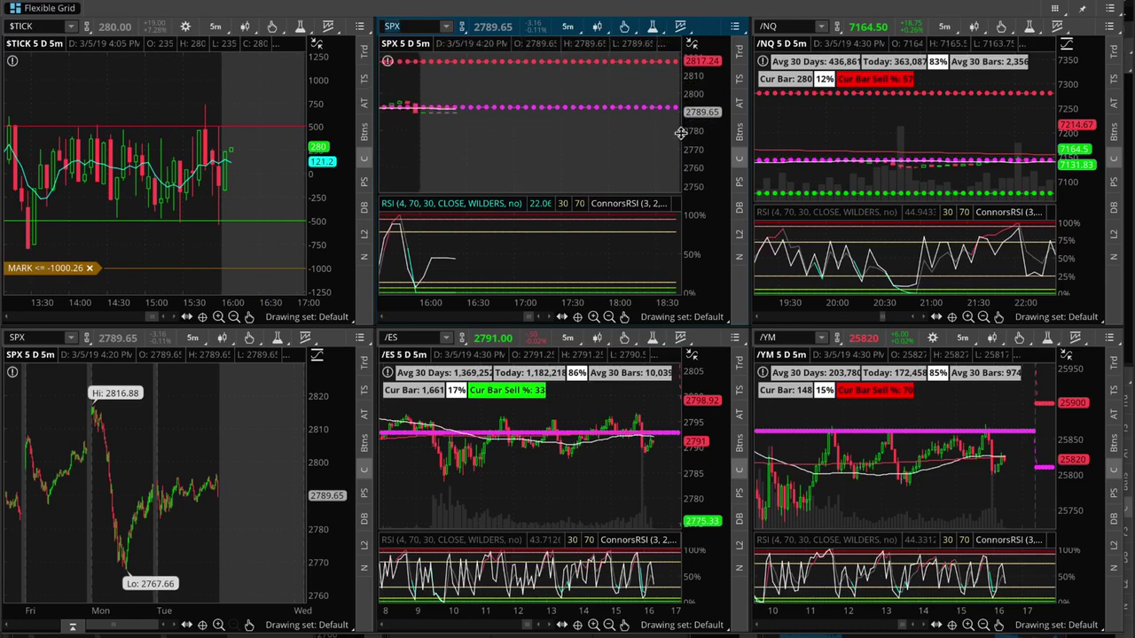
scroll(574, 160, "up", 10)
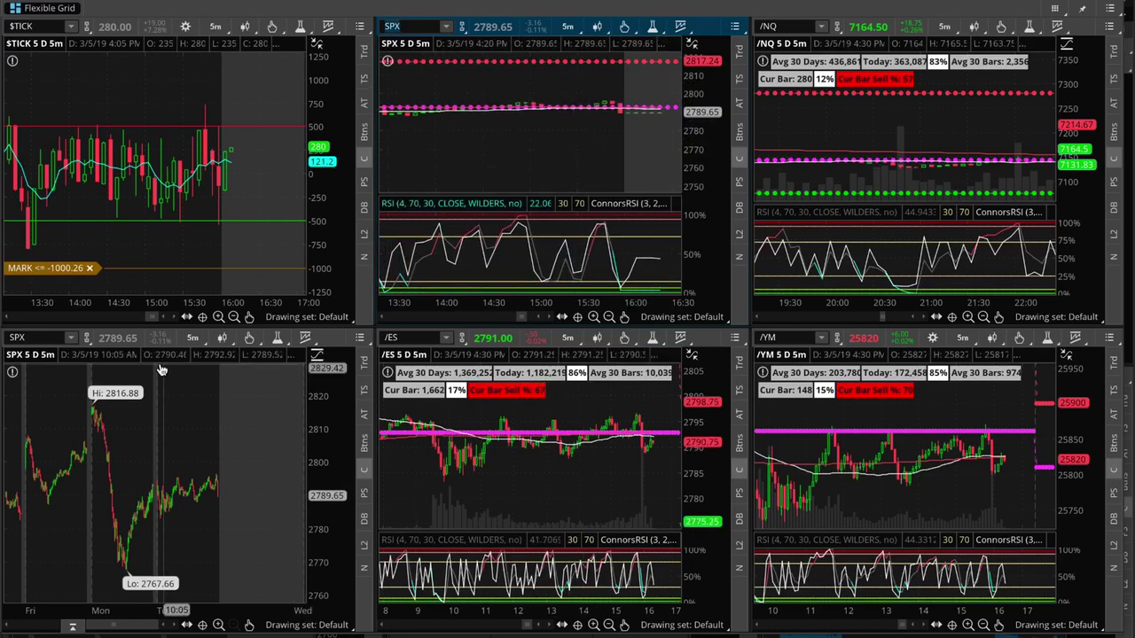
left_click(42, 340)
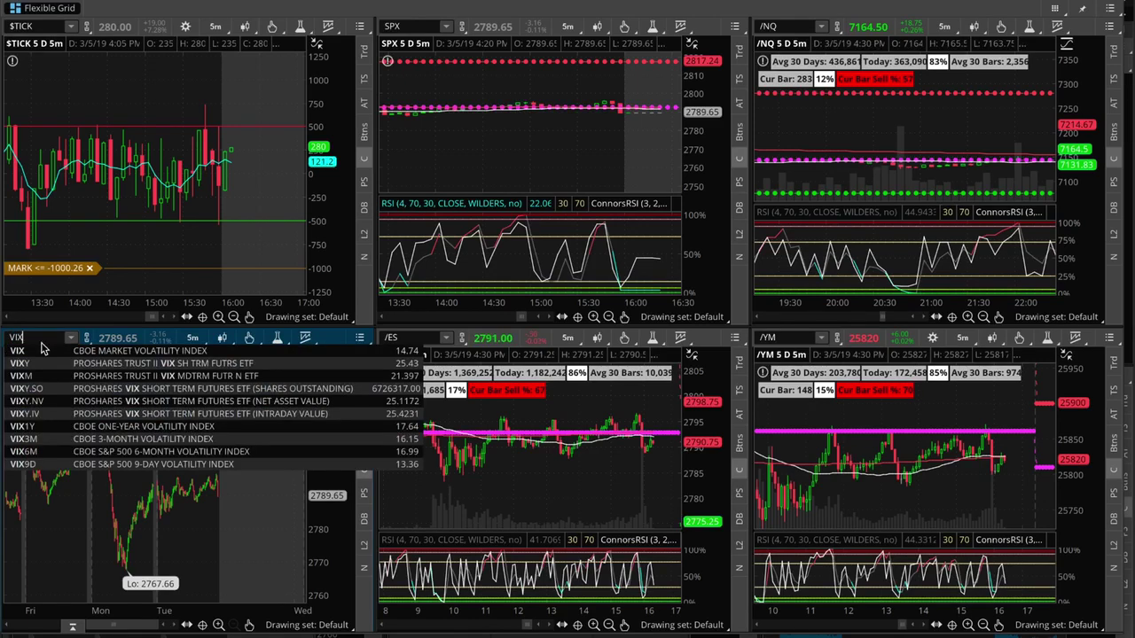
Step: Switch the lower-left chart from SPX to VIX and load the CHARTSET2 study set onto it
left_click(42, 349)
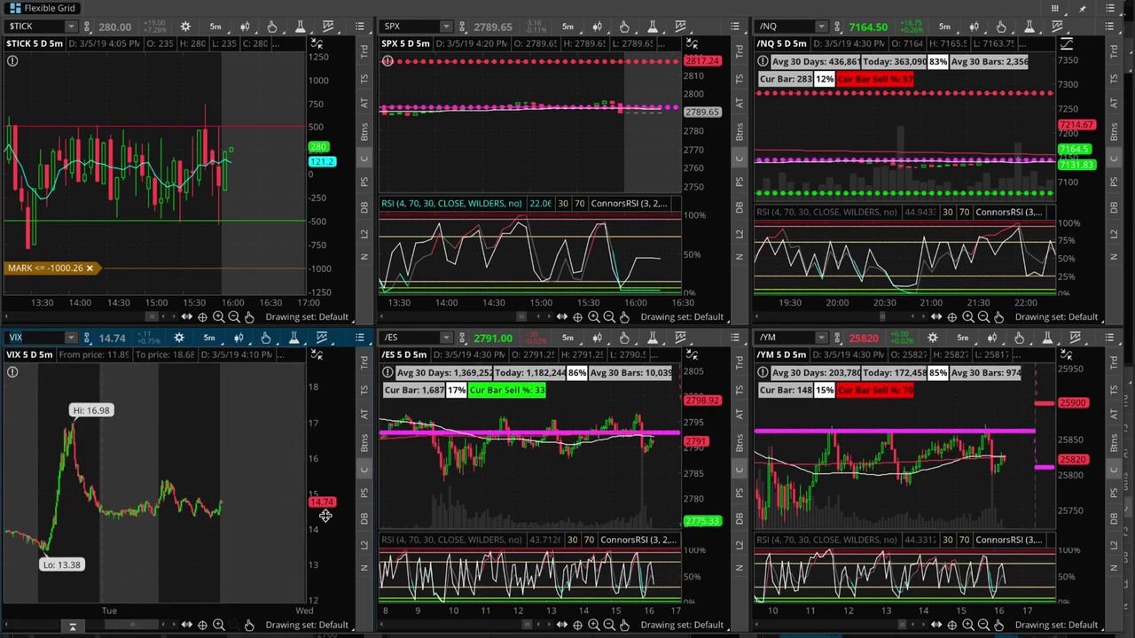
left_click(293, 340)
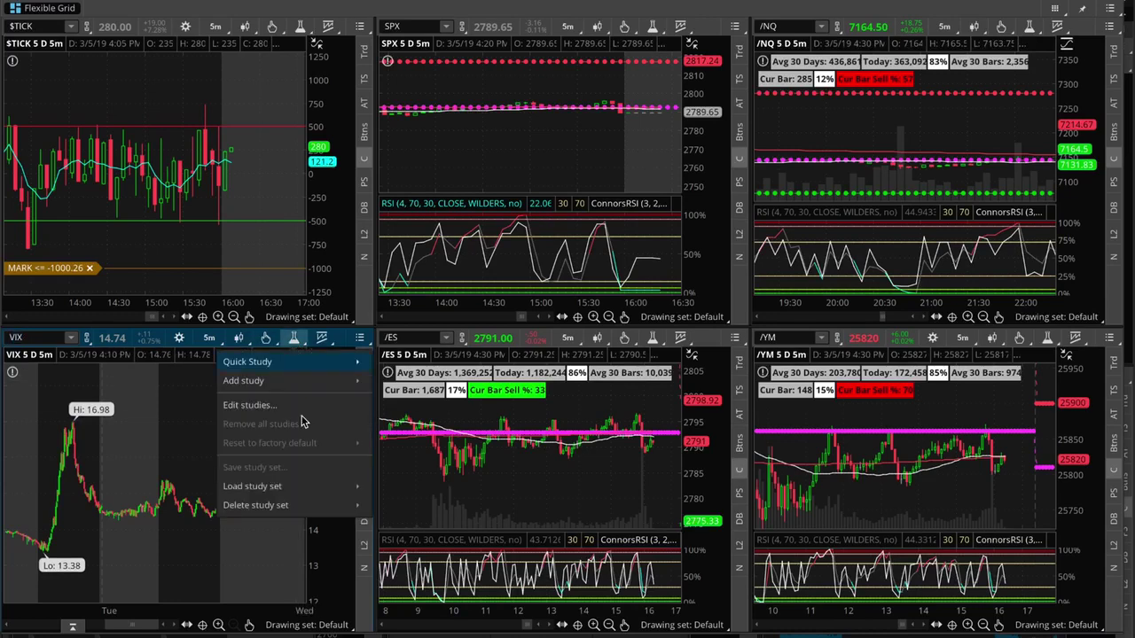
mouse_move(302, 486)
mouse_move(410, 486)
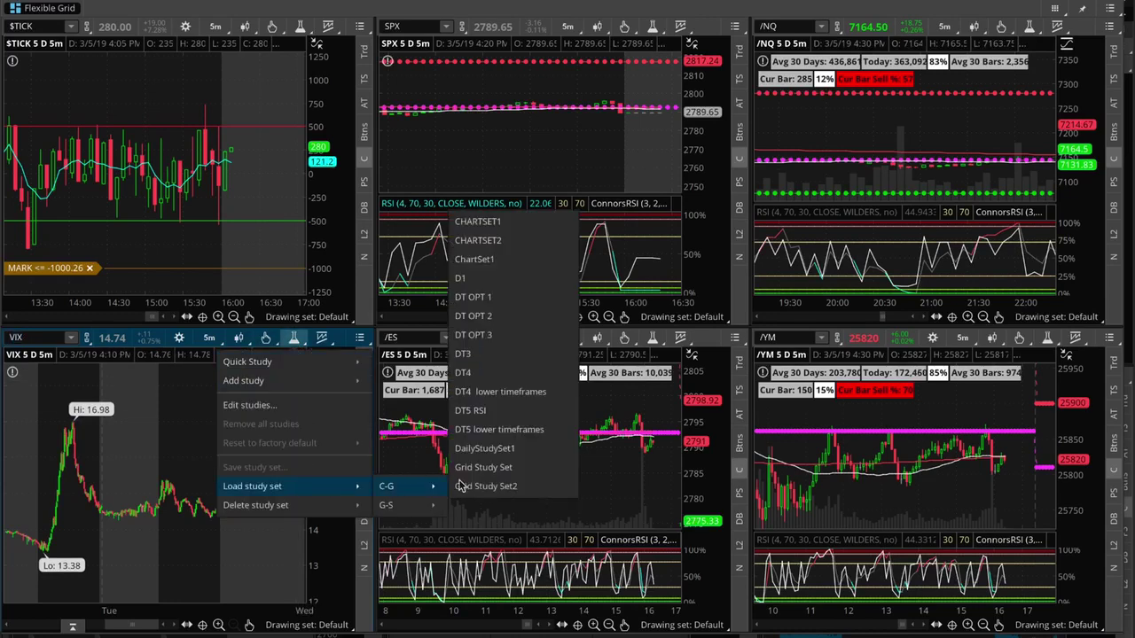
left_click(521, 251)
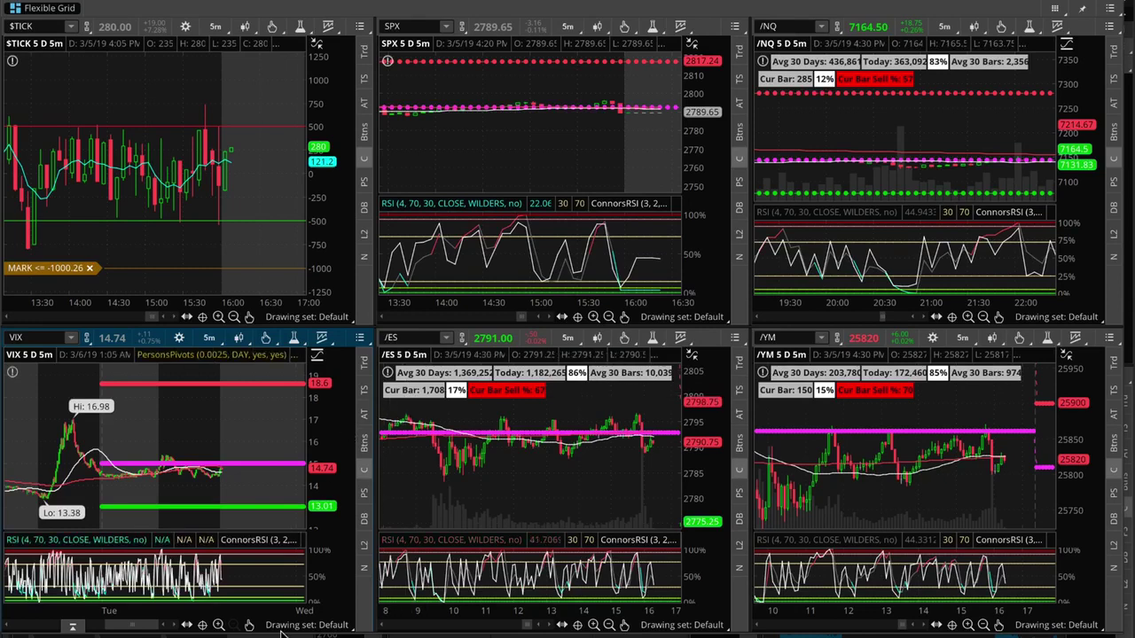
Step: Zoom the VIX chart's time span and drag the price axis to frame its recent bars
left_click(218, 624)
left_click(218, 625)
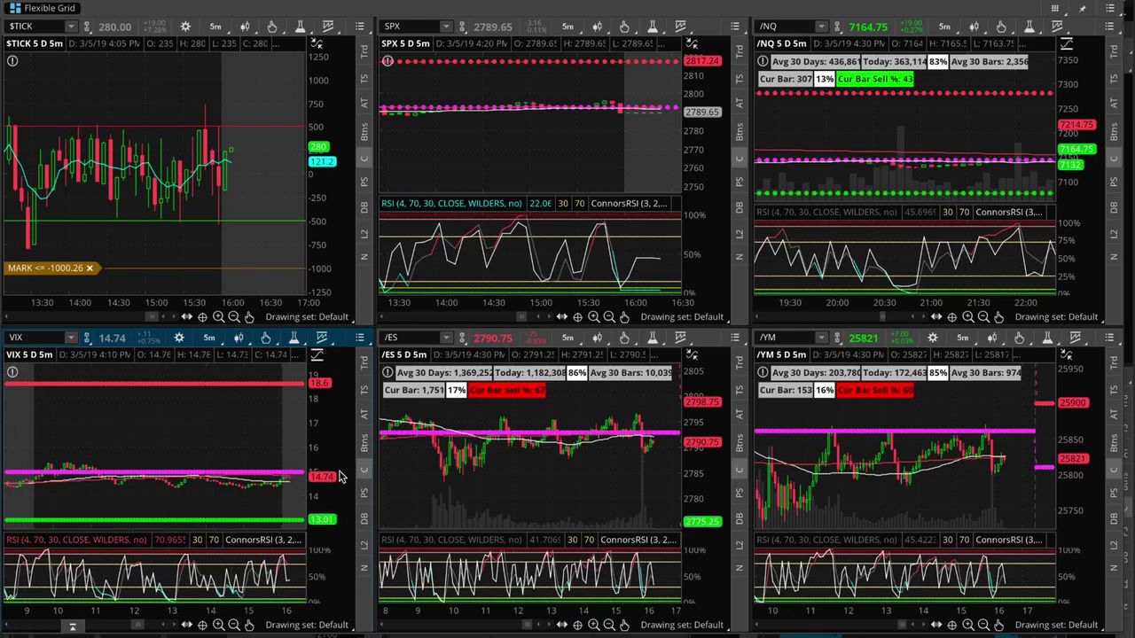
left_click_drag(343, 477, 337, 423)
left_click_drag(261, 466, 258, 423)
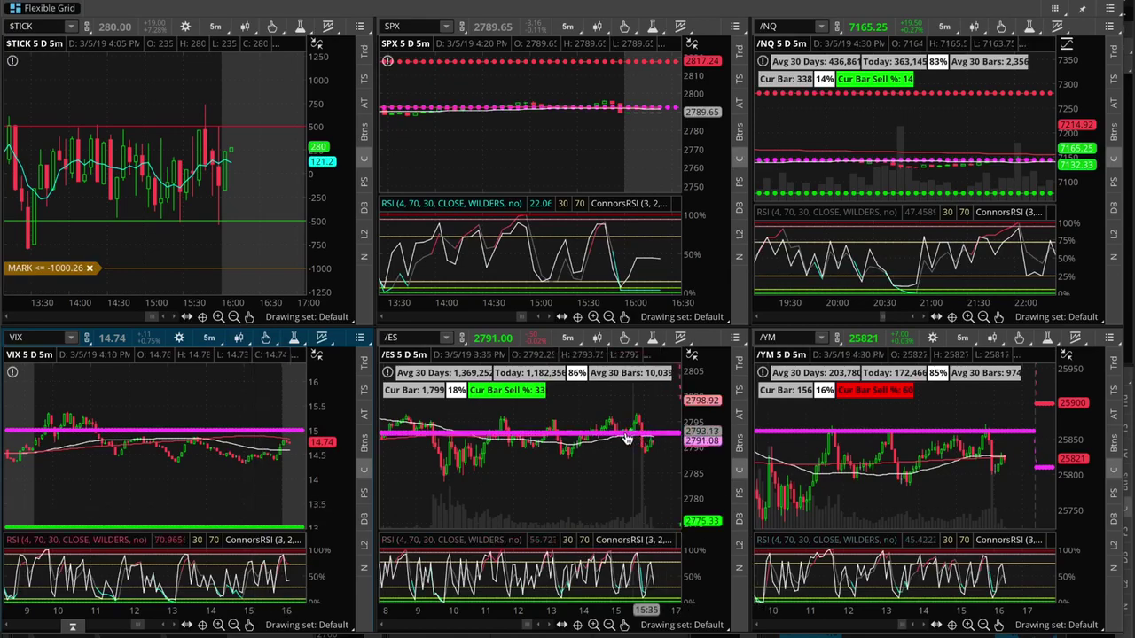
Step: Move between desktop spaces and use Mission Control to bring back the main thinkorswim grid window
key("ctrl+Left")
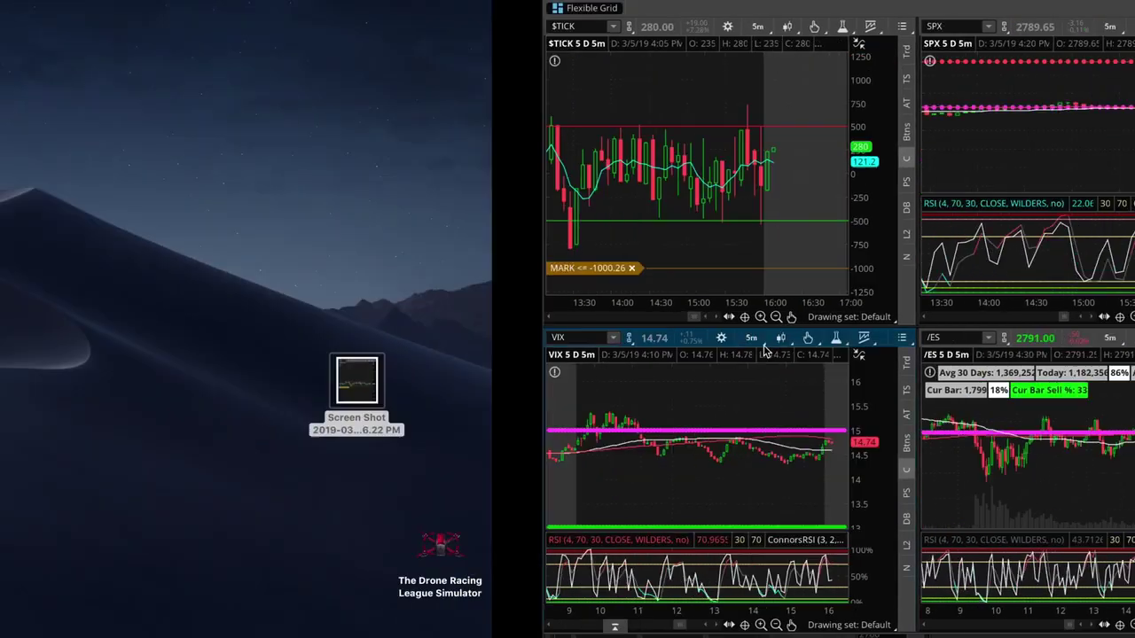
key("ctrl+Right")
key("ctrl+Right")
key("ctrl+Left")
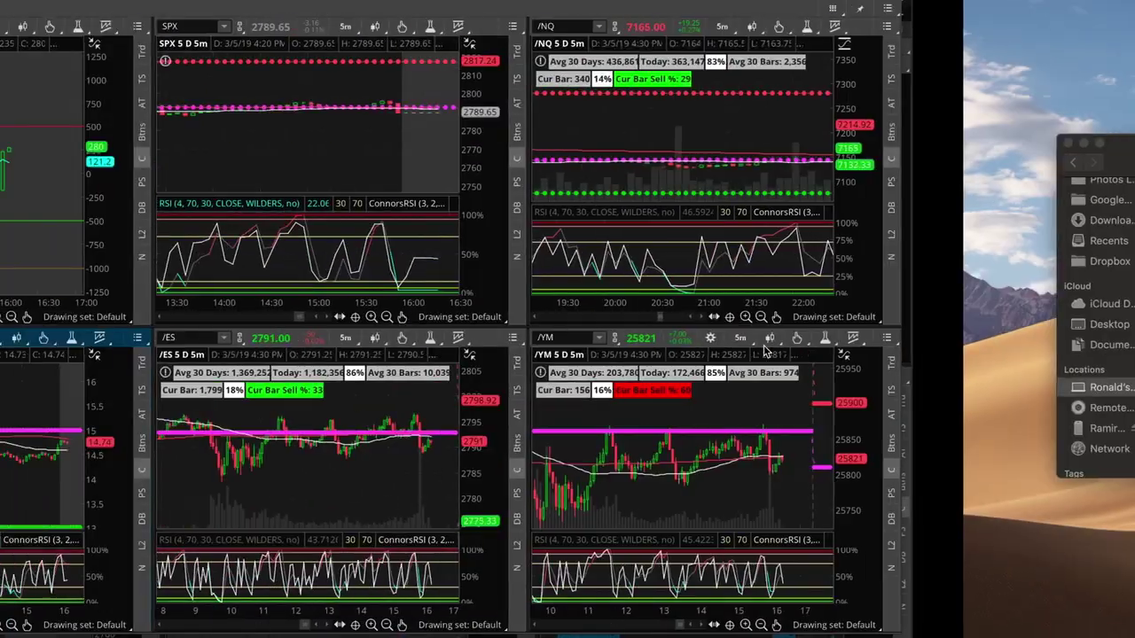
key("ctrl+Up")
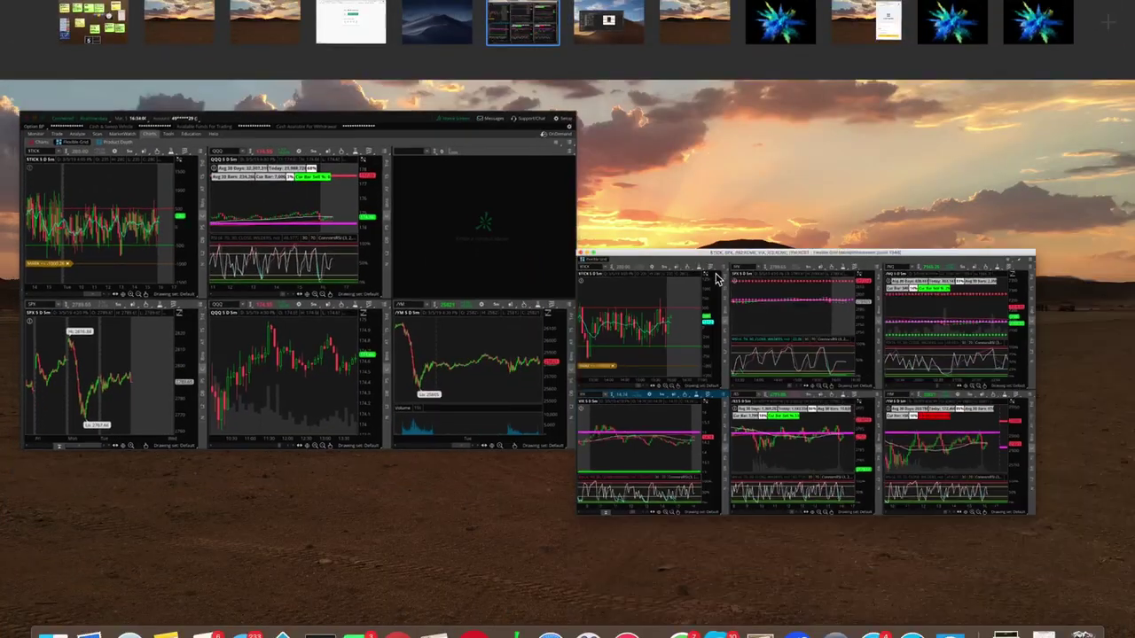
left_click_drag(760, 355, 510, 44)
left_click(509, 44)
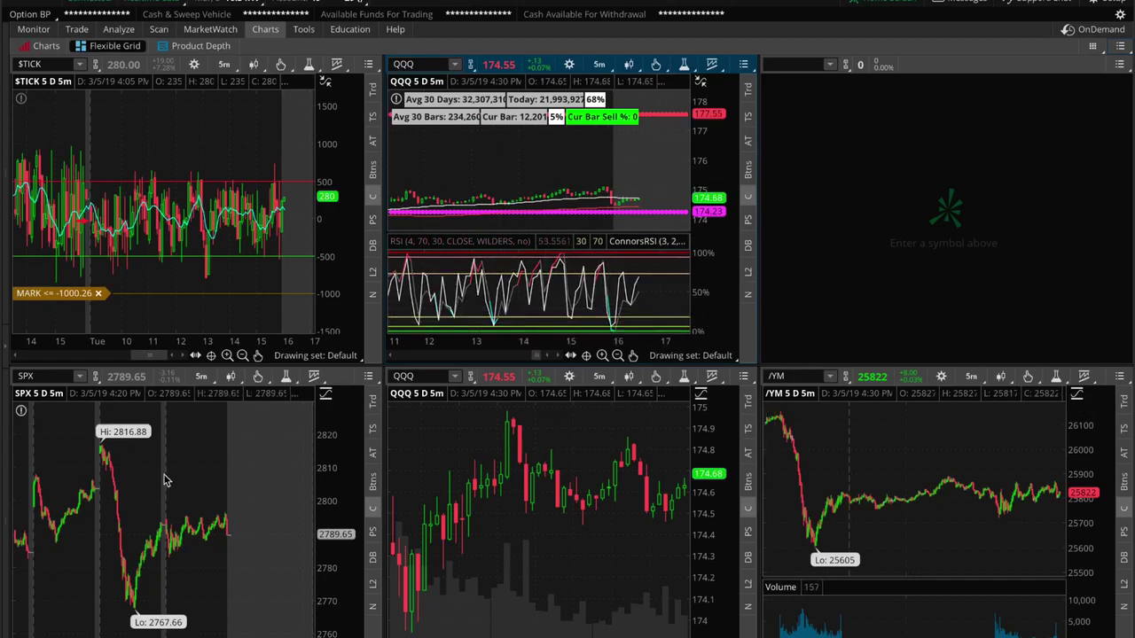
Step: Replace the SPX chart with VIX and put /NQ in the empty top-right panel
left_click(49, 380)
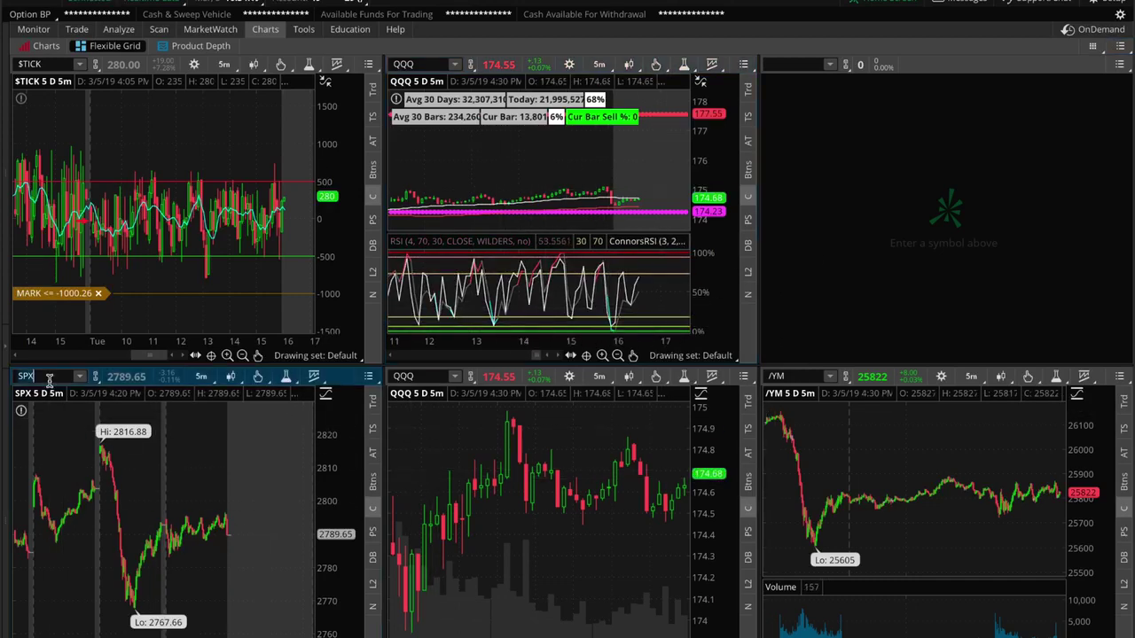
key("Return")
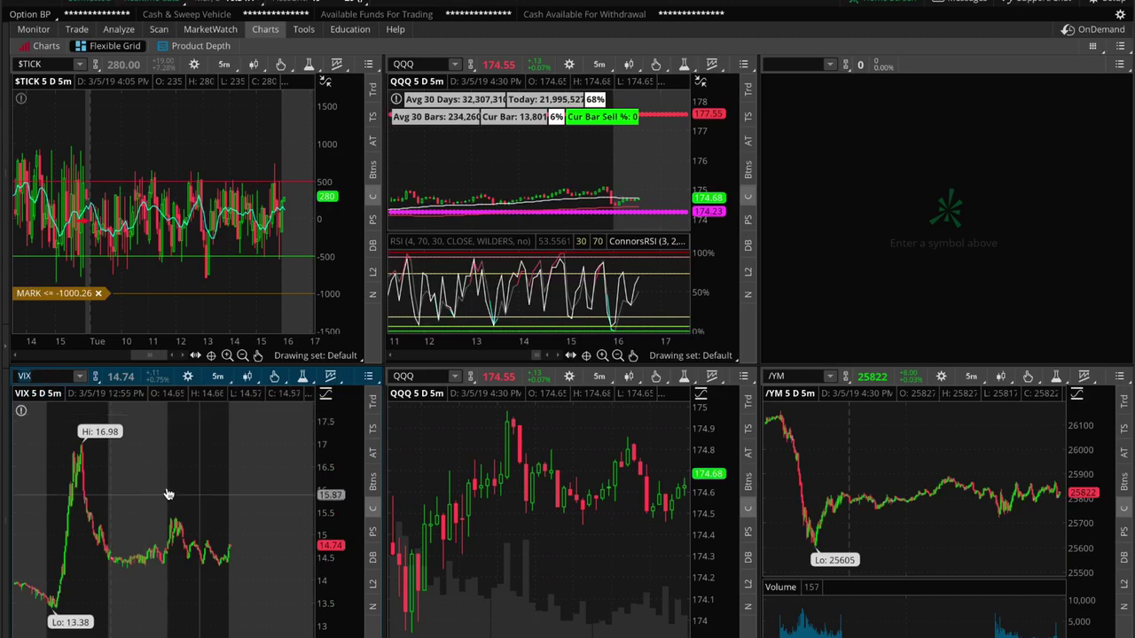
left_click(810, 64)
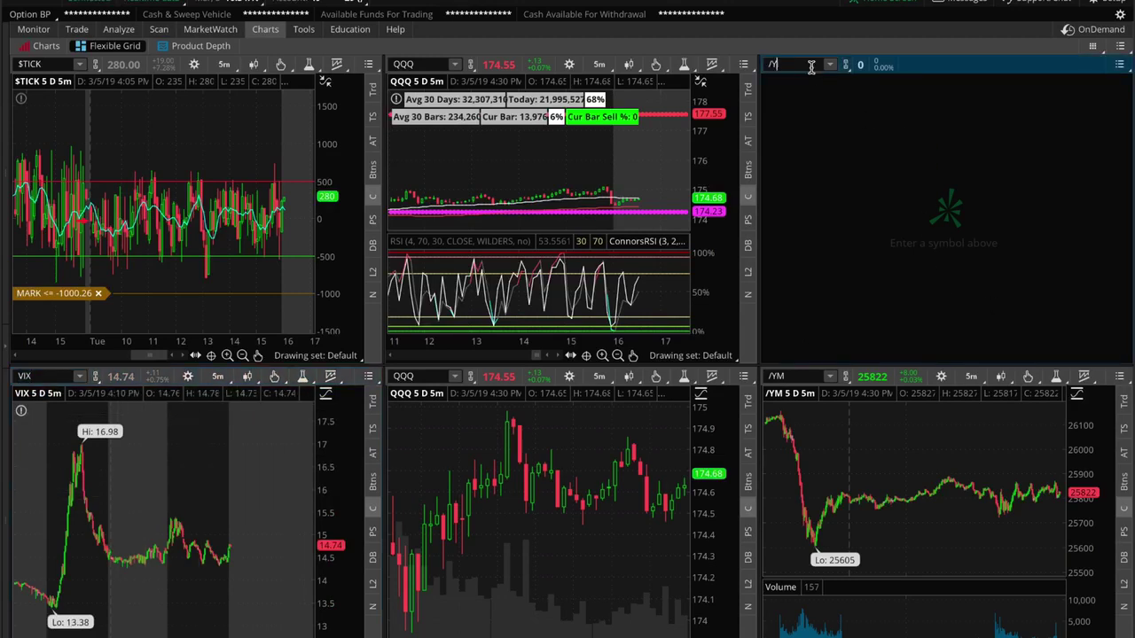
left_click(810, 375)
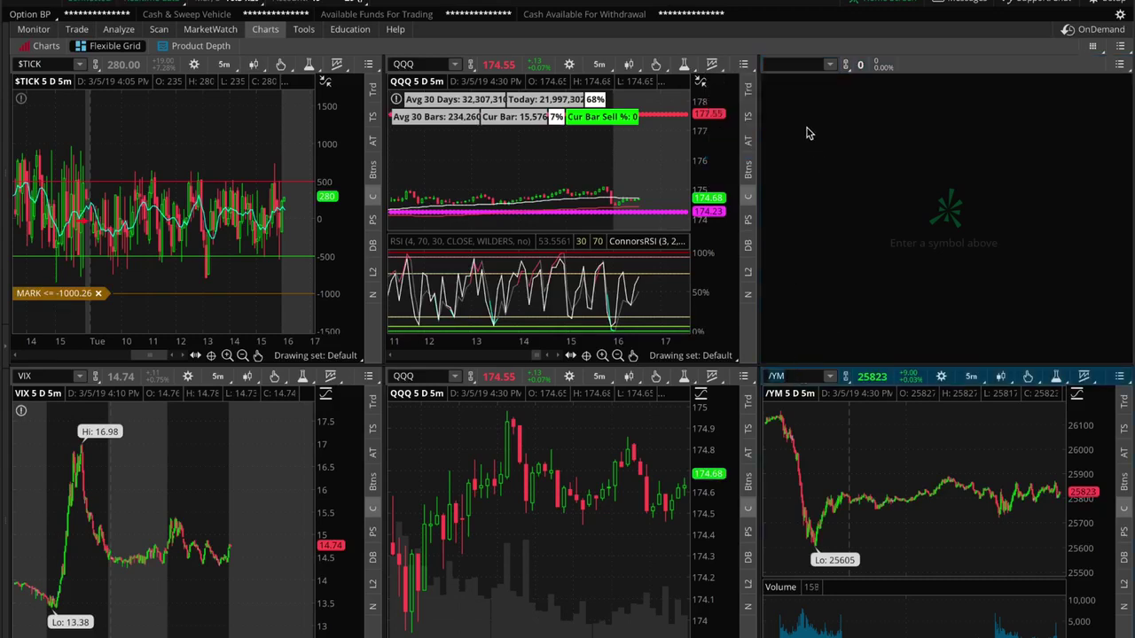
left_click(800, 67)
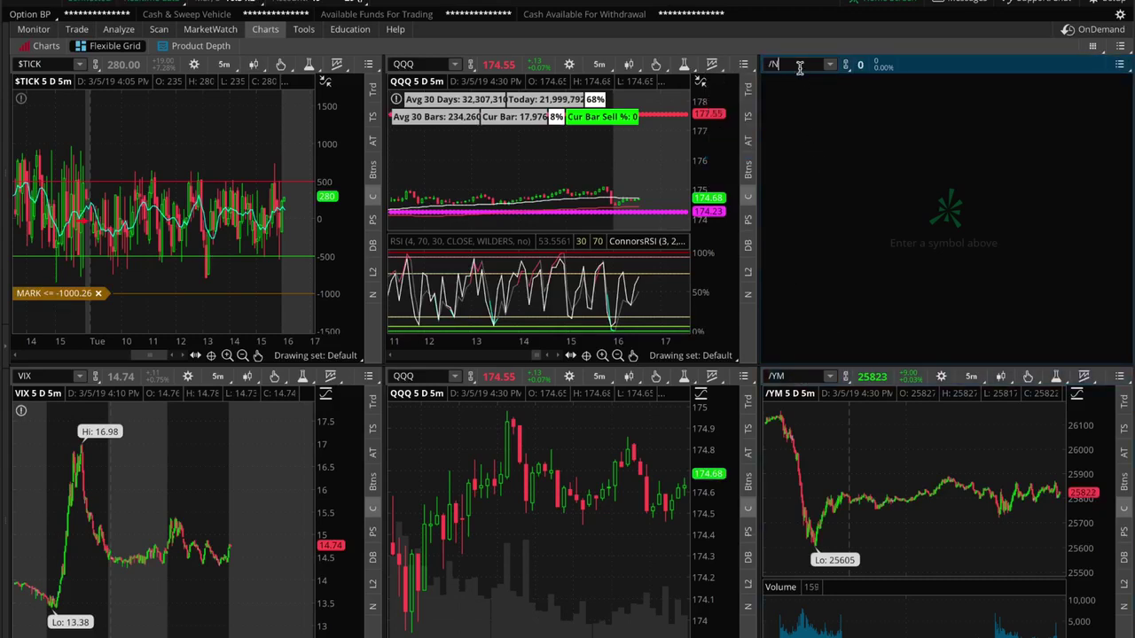
key("Return")
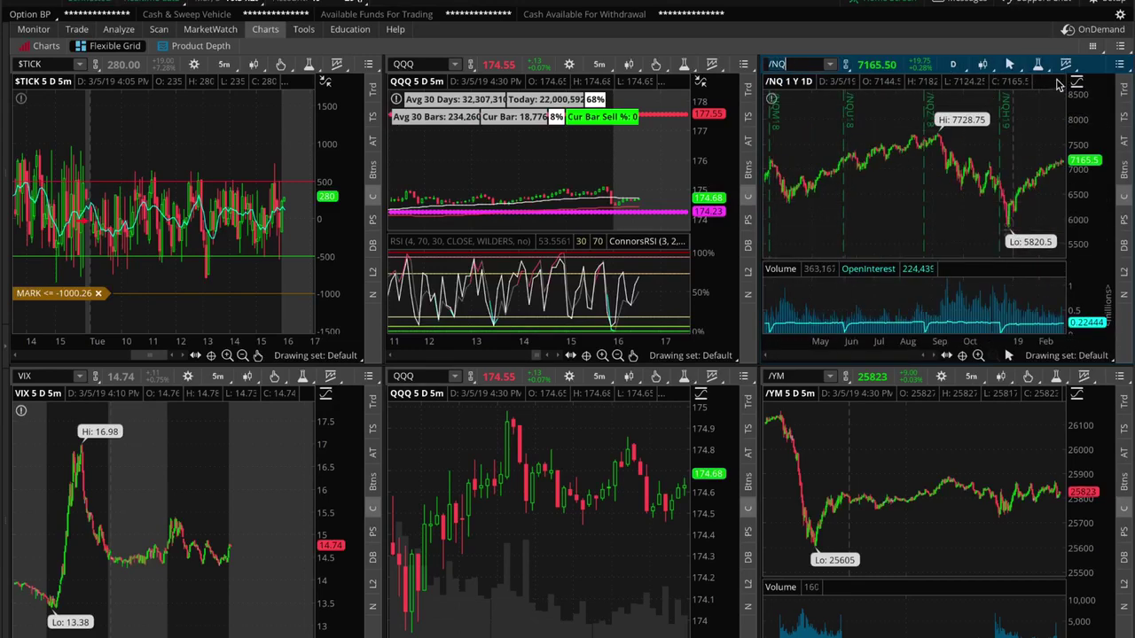
Step: Apply the CHARTSET2 study set and the CHARTSET2 chart style to the /NQ chart
left_click(1039, 65)
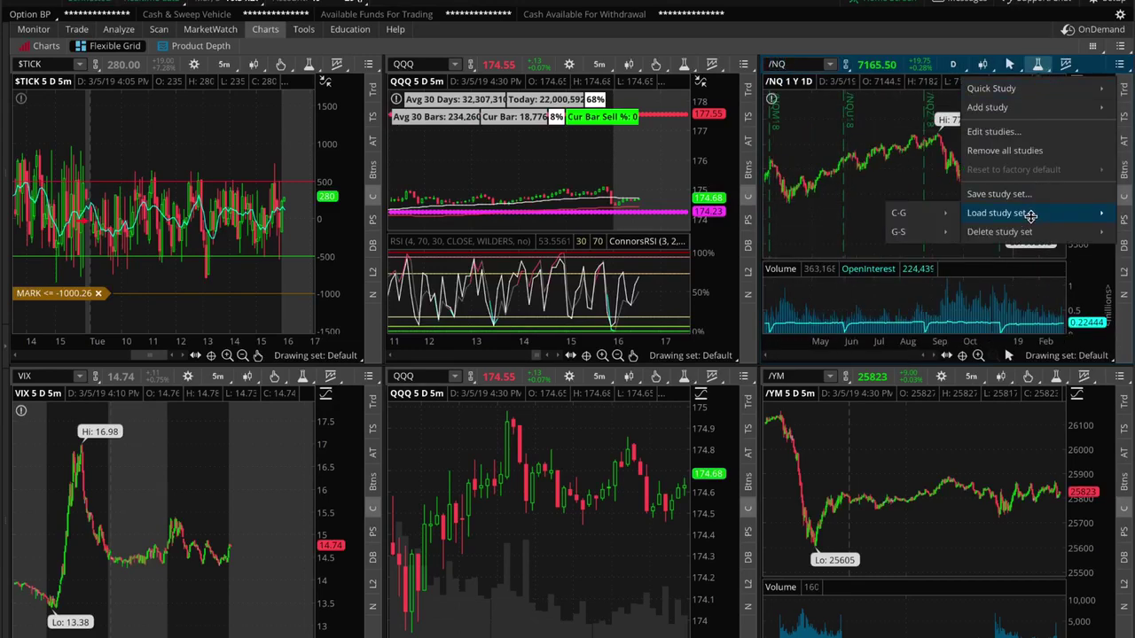
mouse_move(993, 216)
mouse_move(924, 216)
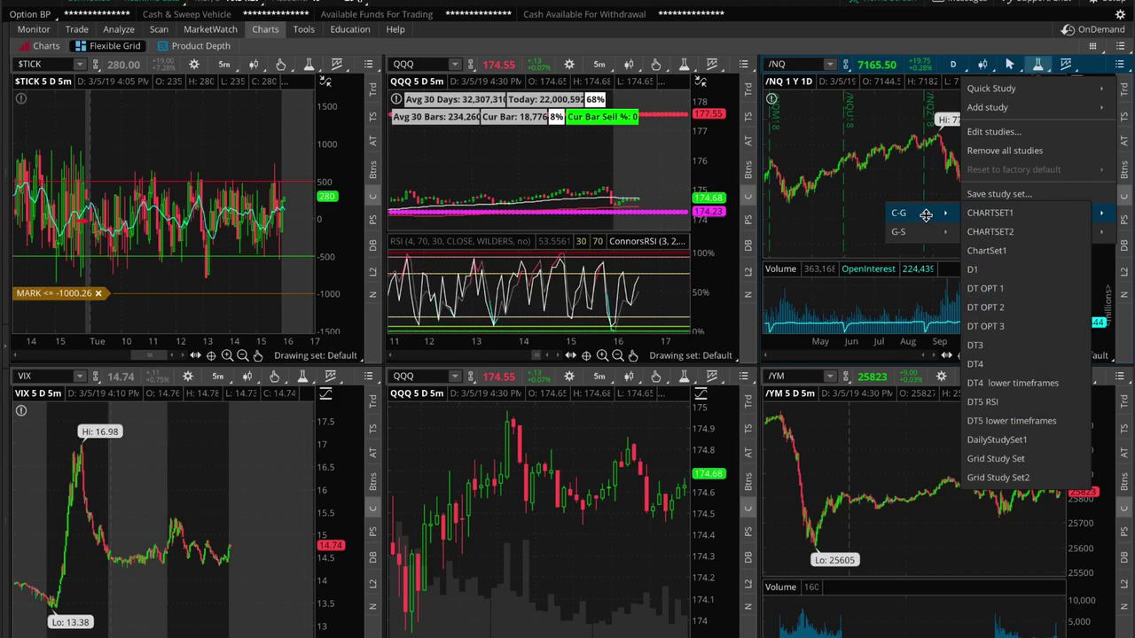
left_click(1033, 232)
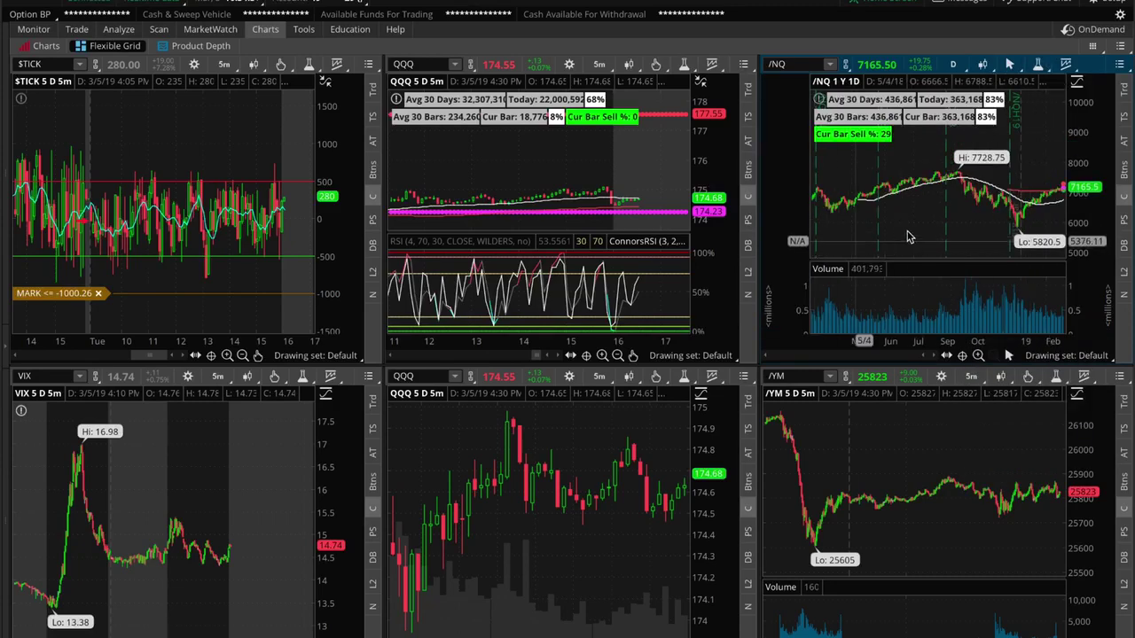
left_click(989, 66)
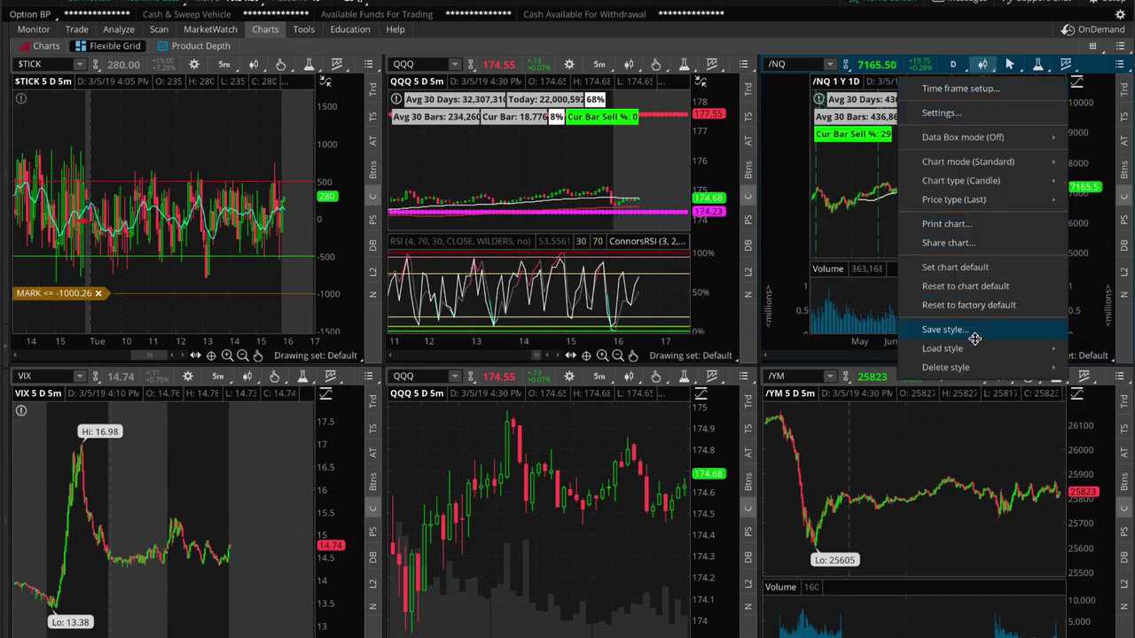
mouse_move(973, 342)
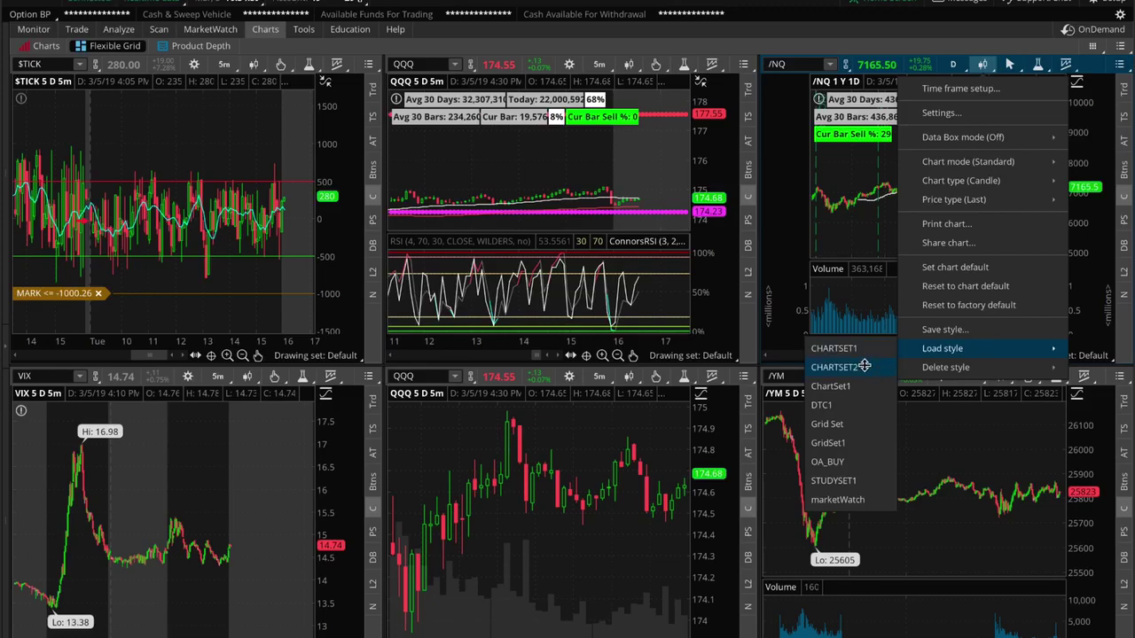
left_click(864, 366)
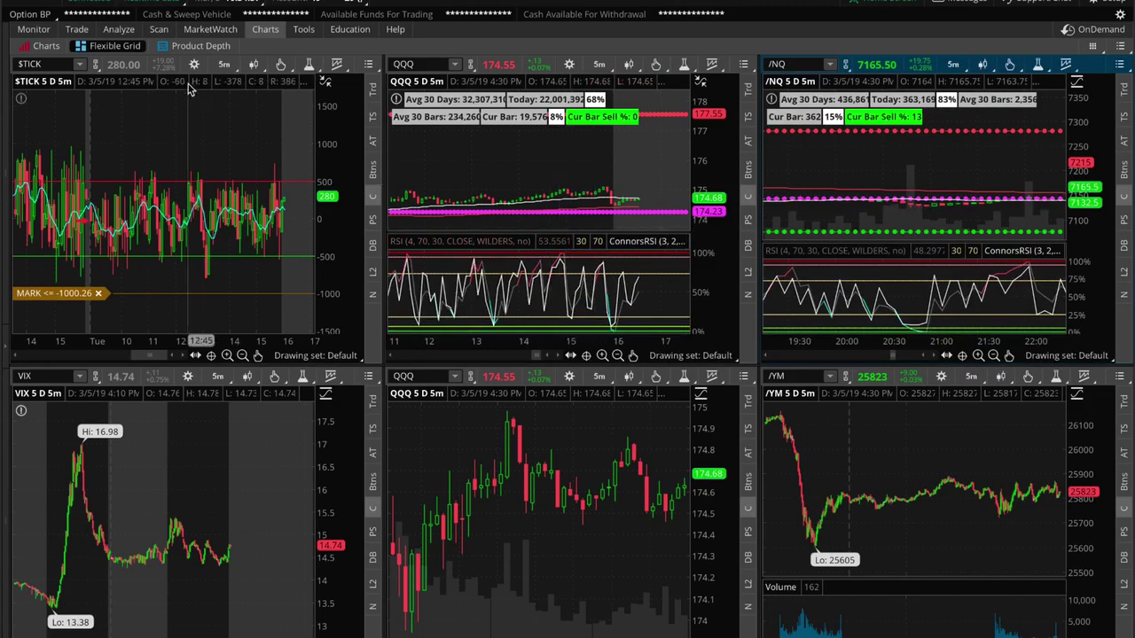
Step: Switch to the standard Charts view and review the left BAC chart's time-frame choices without changing them
left_click(46, 45)
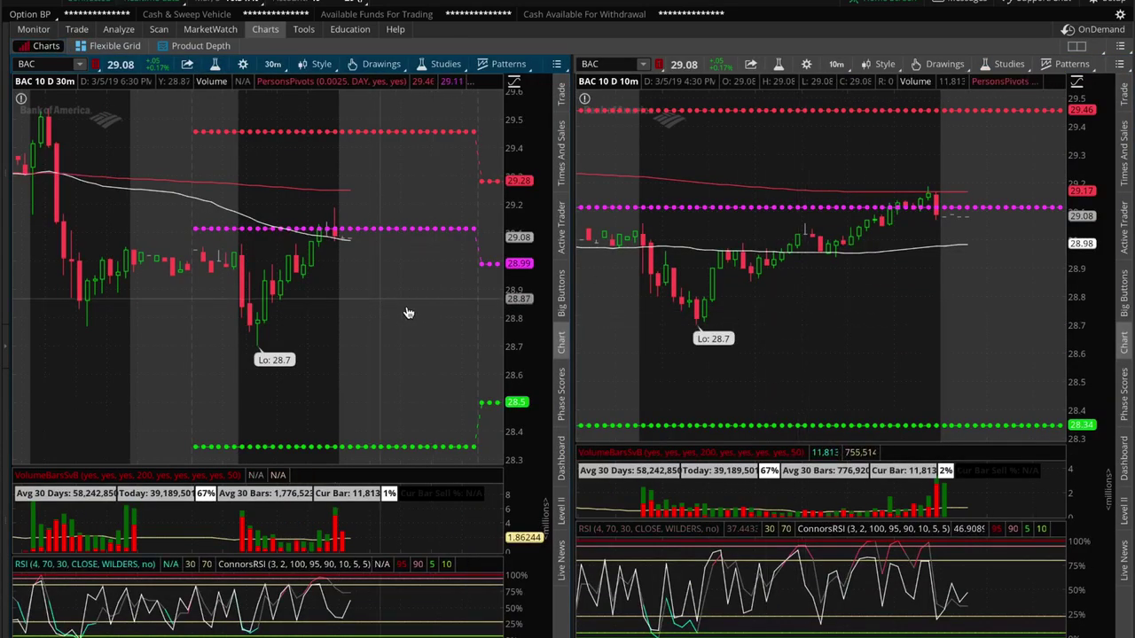
left_click(273, 65)
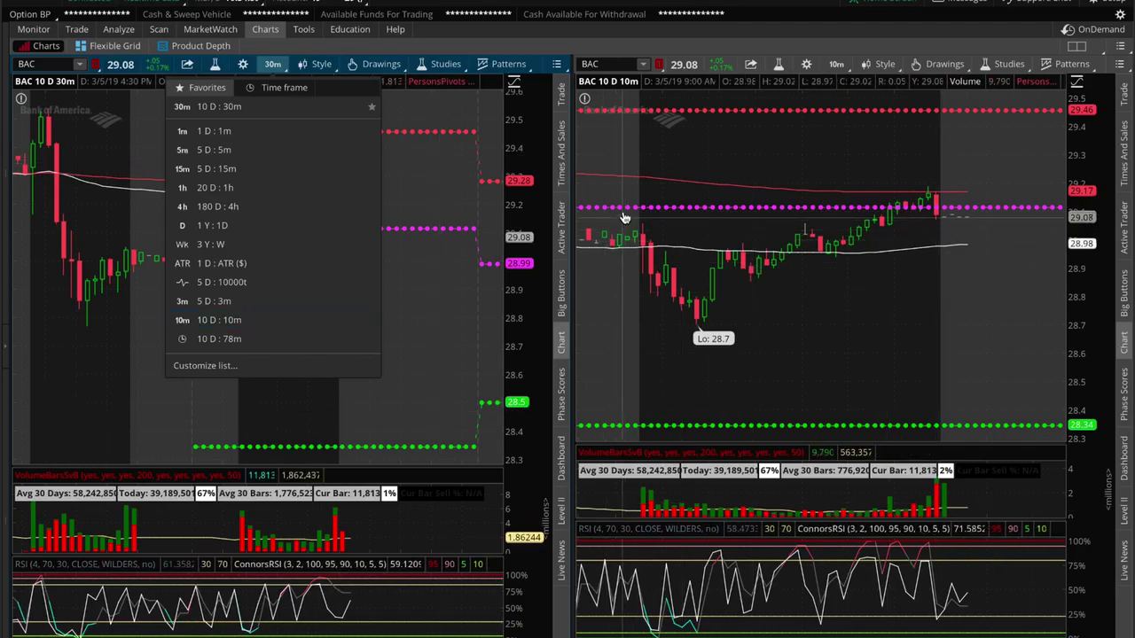
left_click(725, 432)
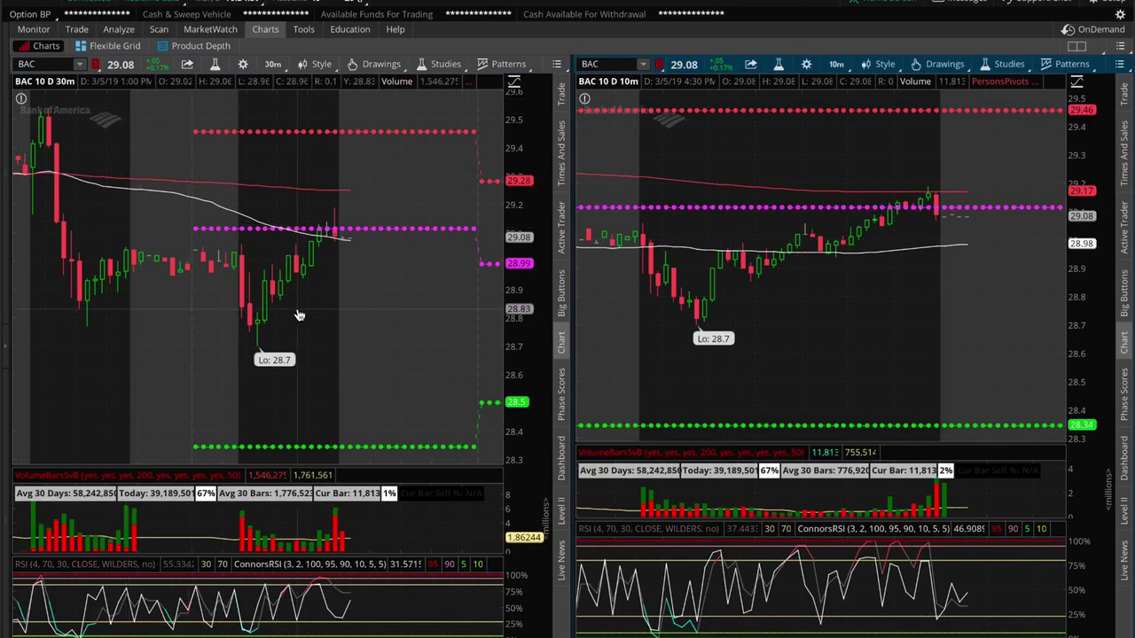
left_click(1115, 5)
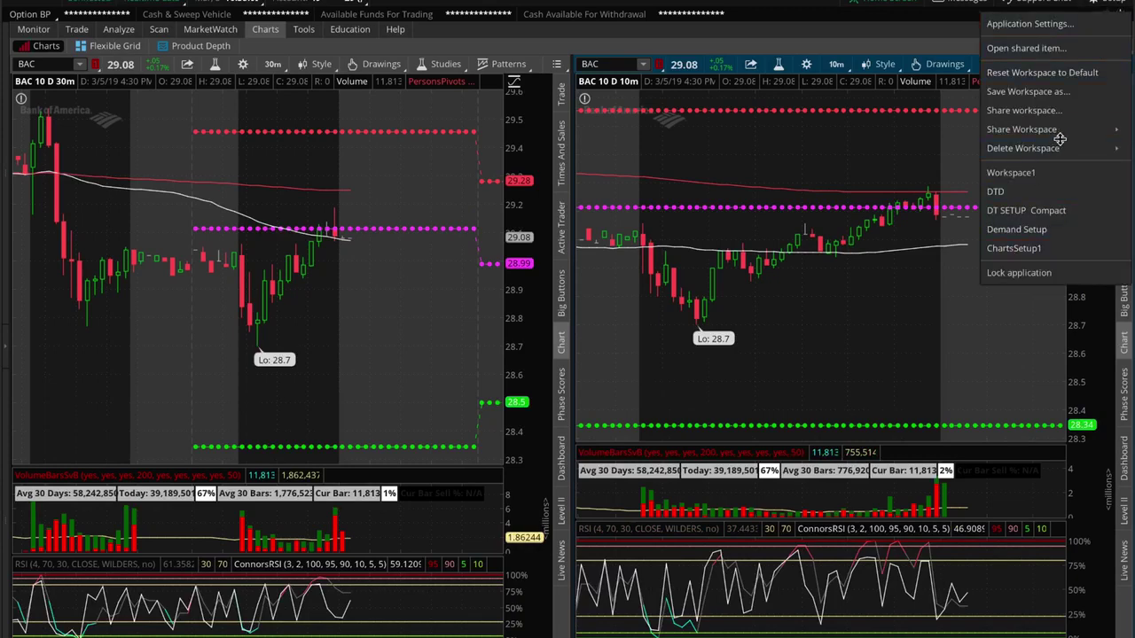
Step: Save the workspace as ChartSetupSpace1, then share it under the name 'Worsspace1'
left_click(1037, 92)
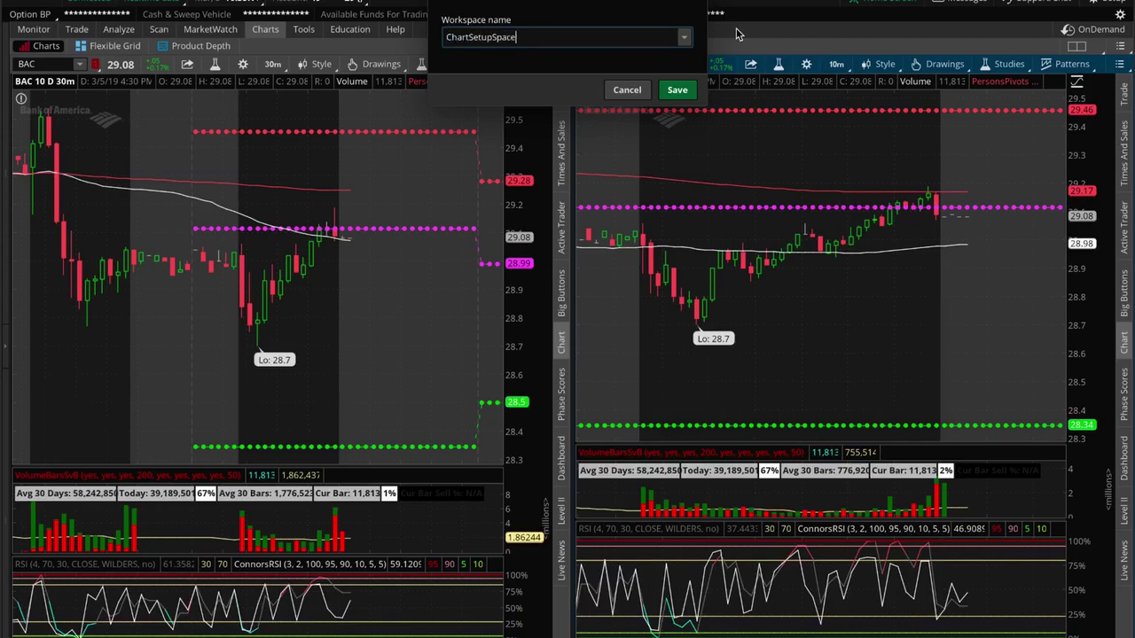
left_click(684, 89)
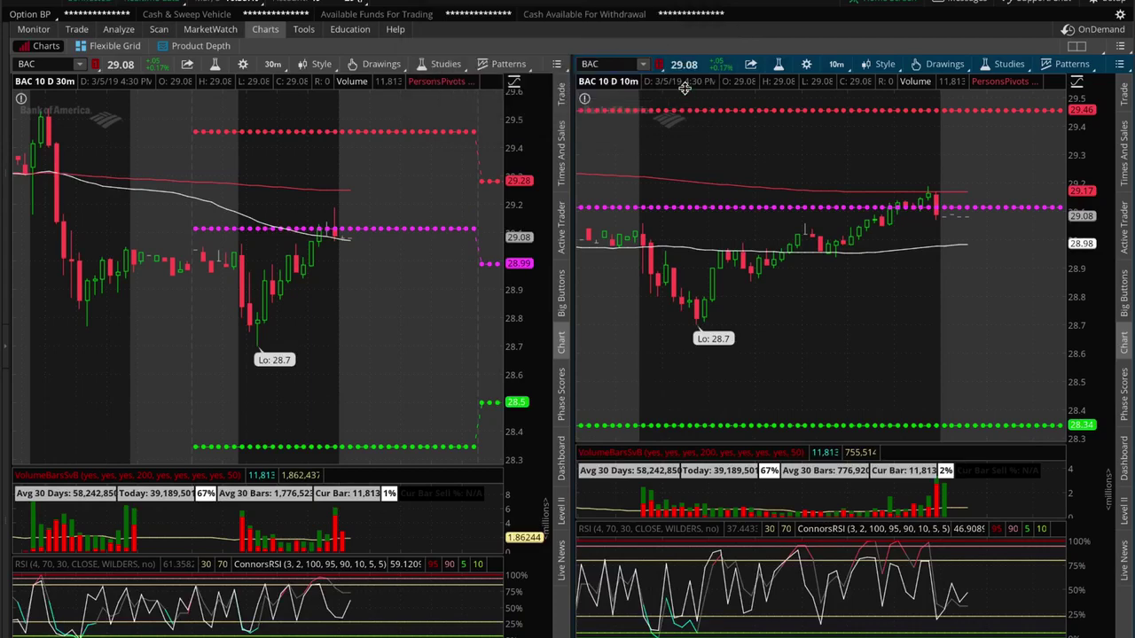
left_click(1120, 16)
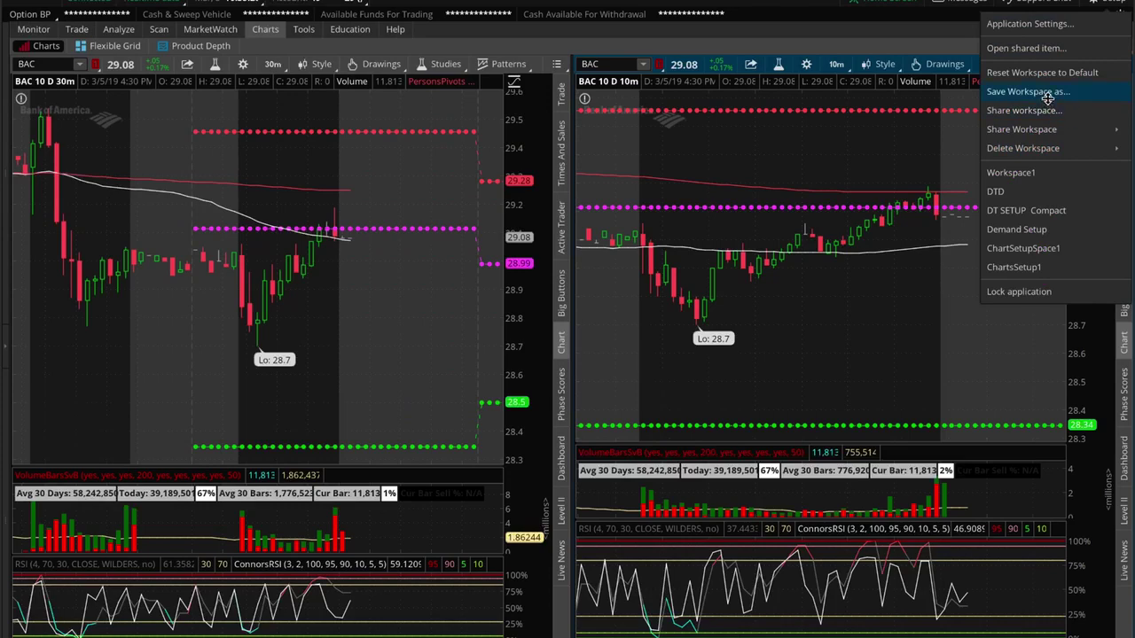
left_click(1046, 110)
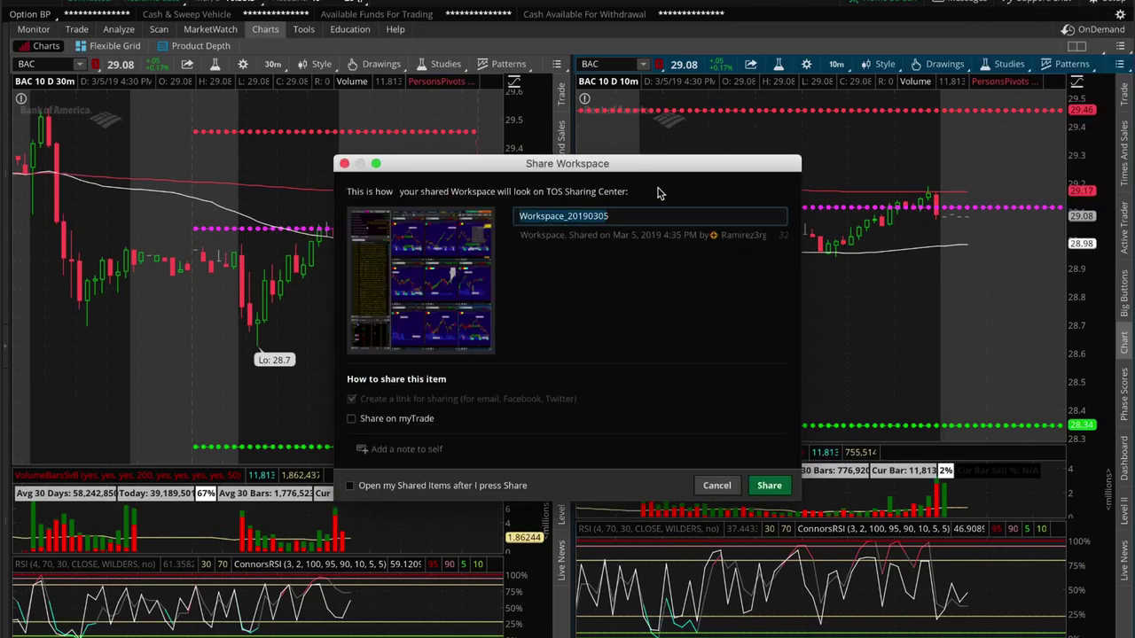
type("Wors")
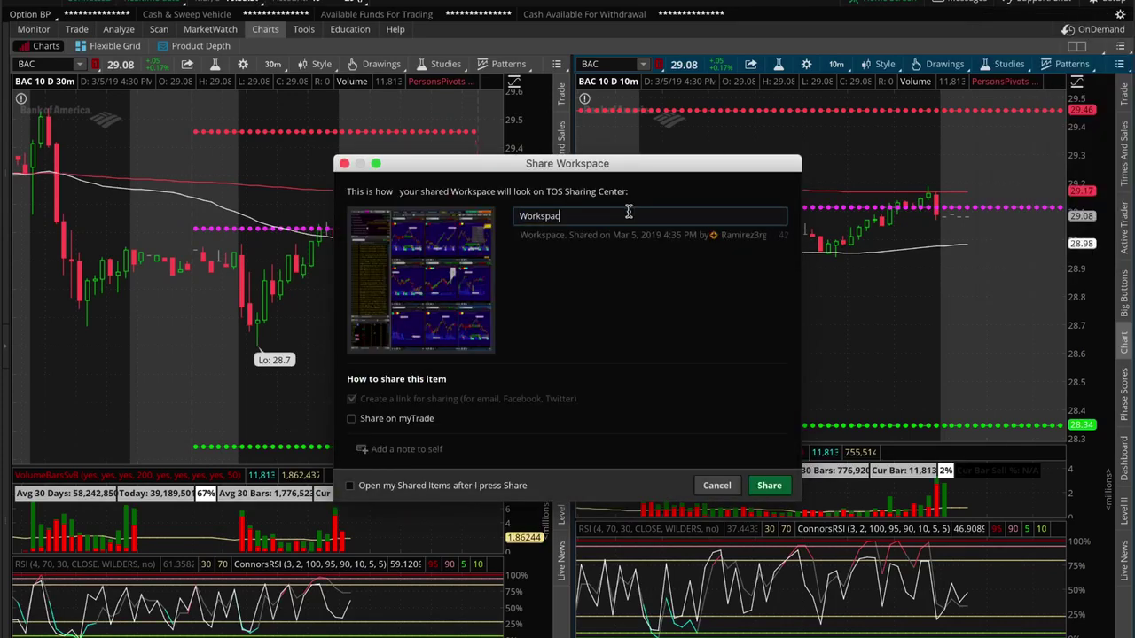
type("space1YT")
left_click(769, 487)
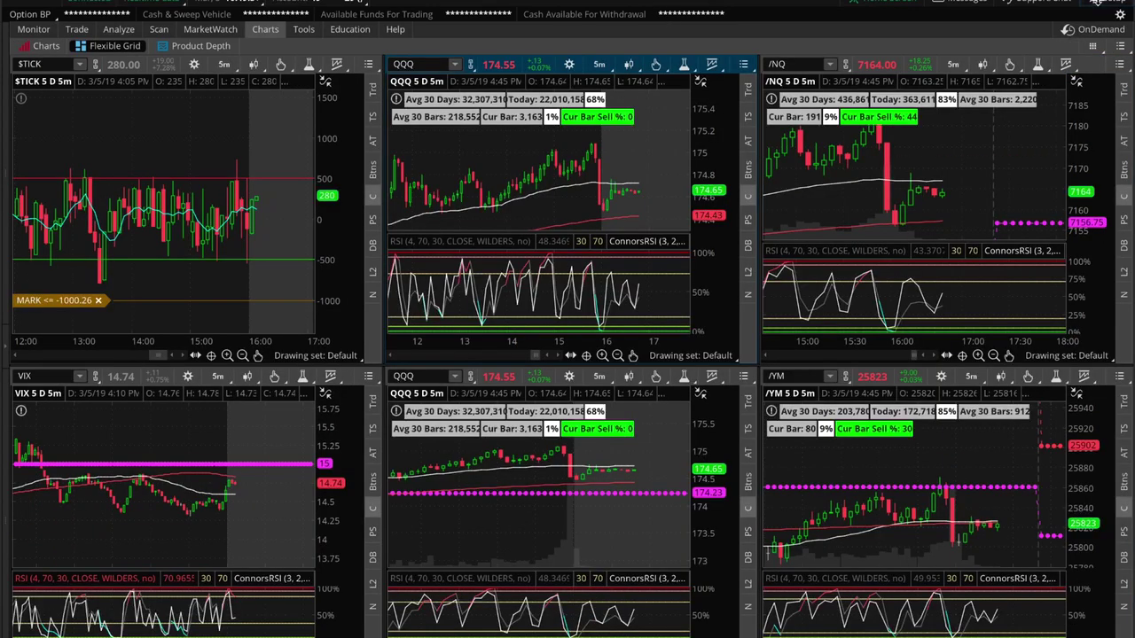
left_click(1097, 2)
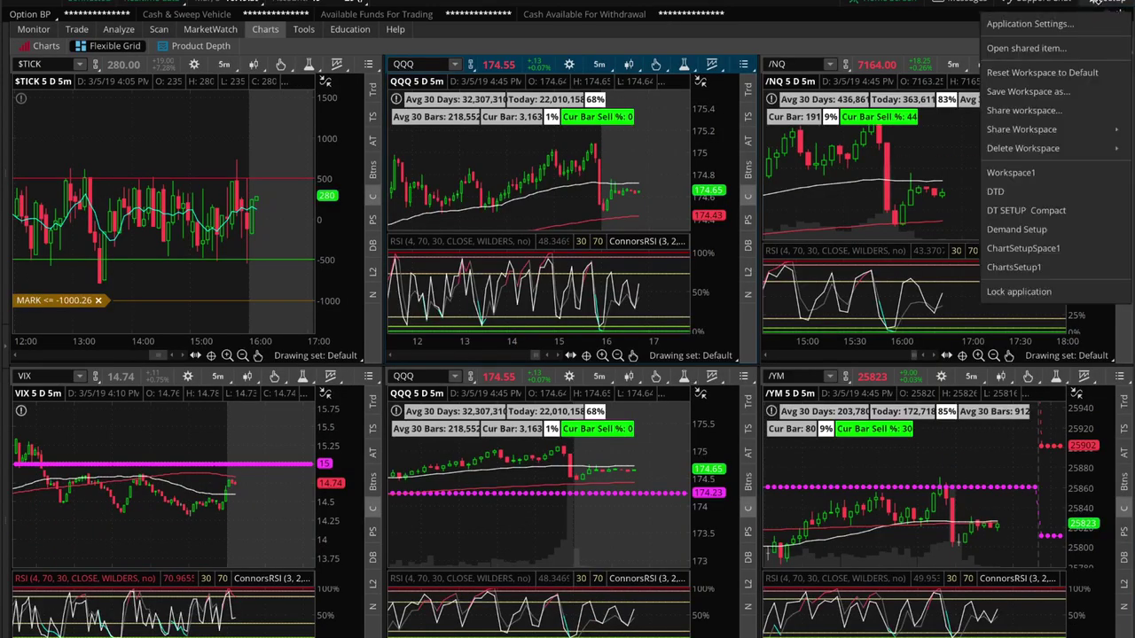
left_click(1038, 50)
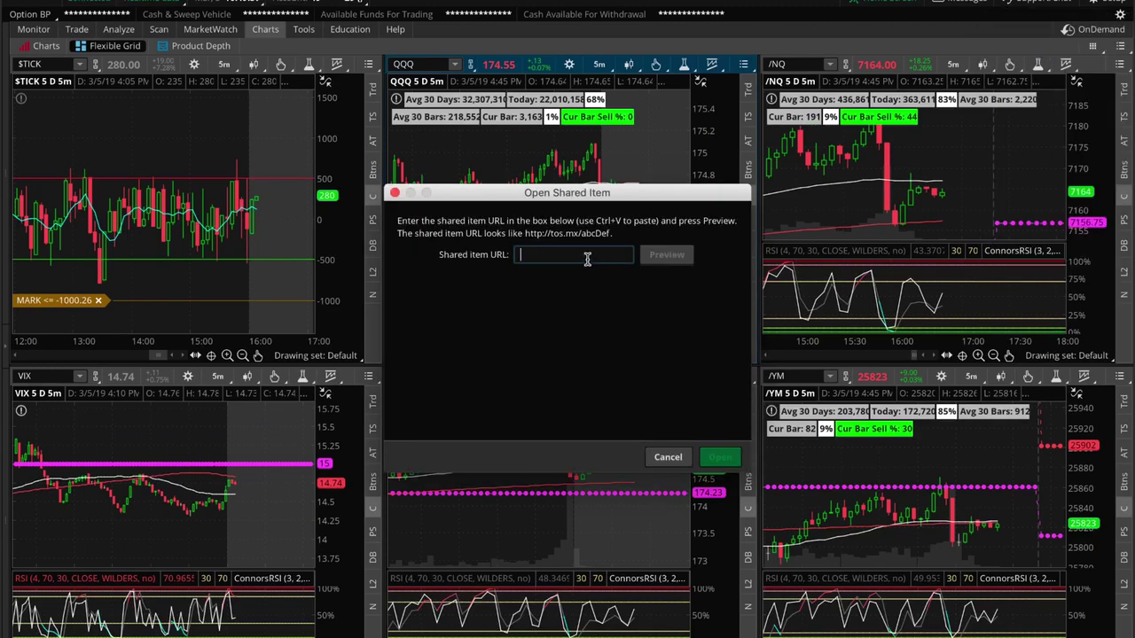
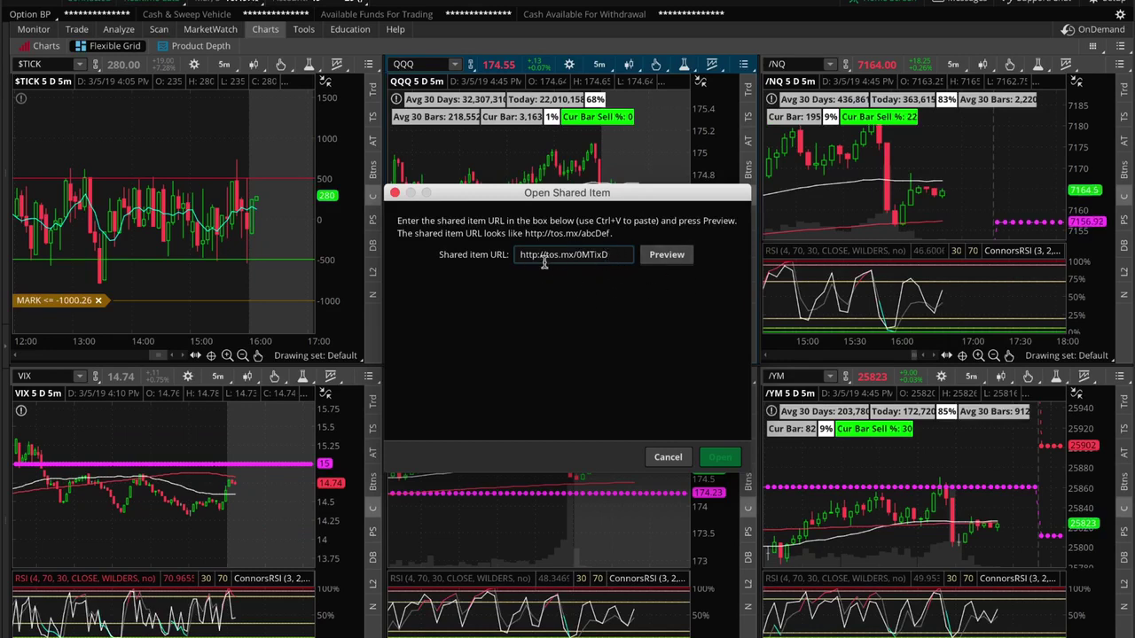
left_click(667, 459)
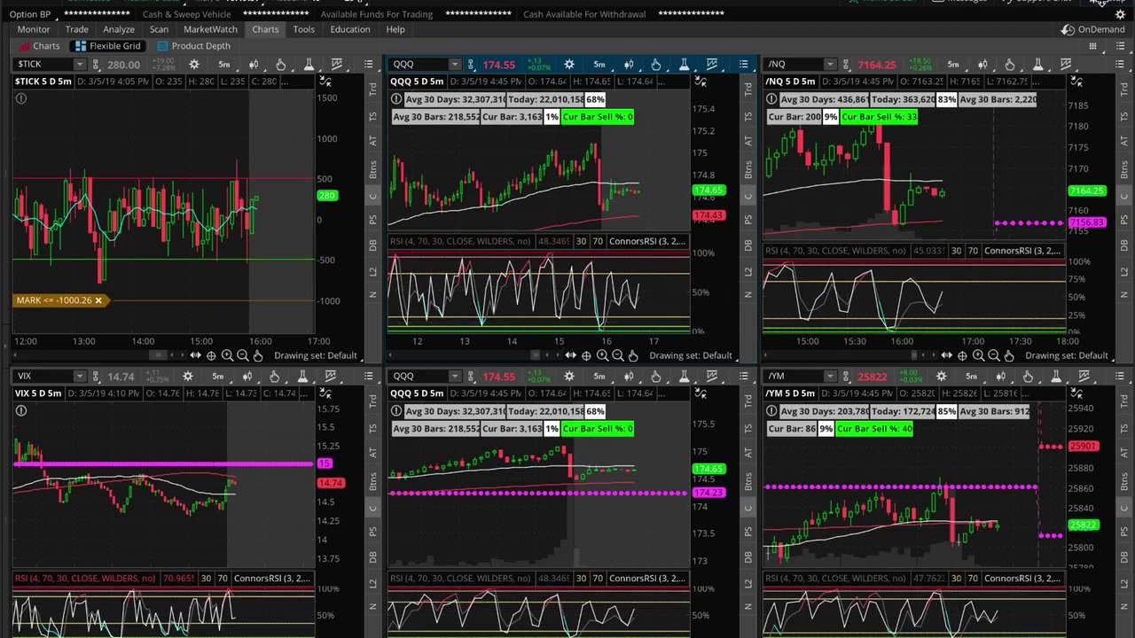
left_click(1108, 3)
left_click(1025, 49)
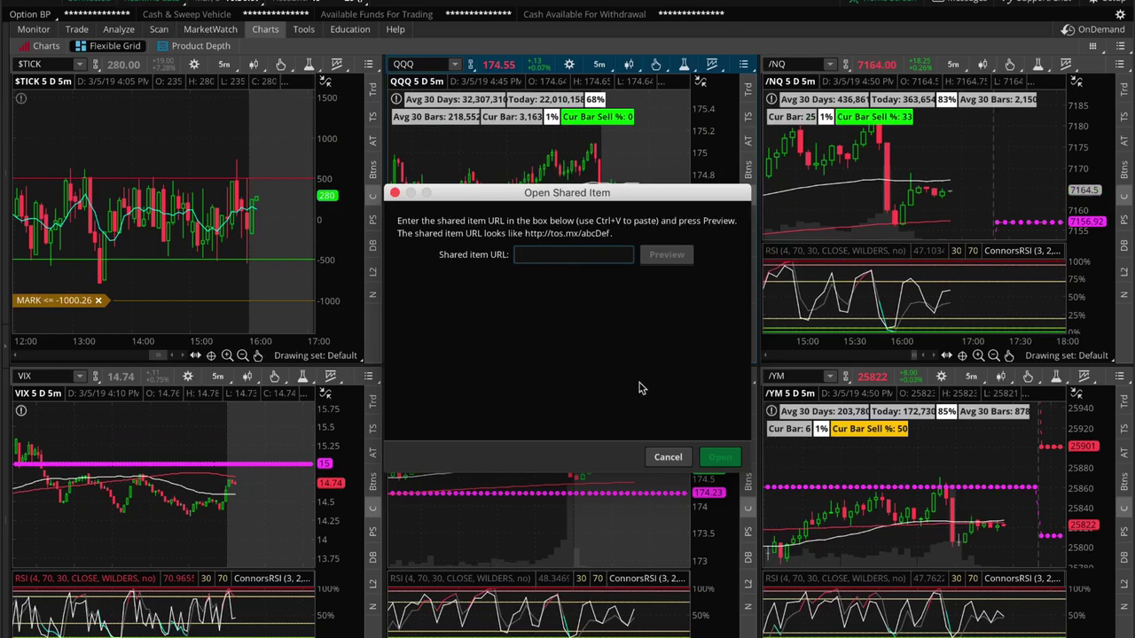
left_click(671, 457)
left_click(1112, 3)
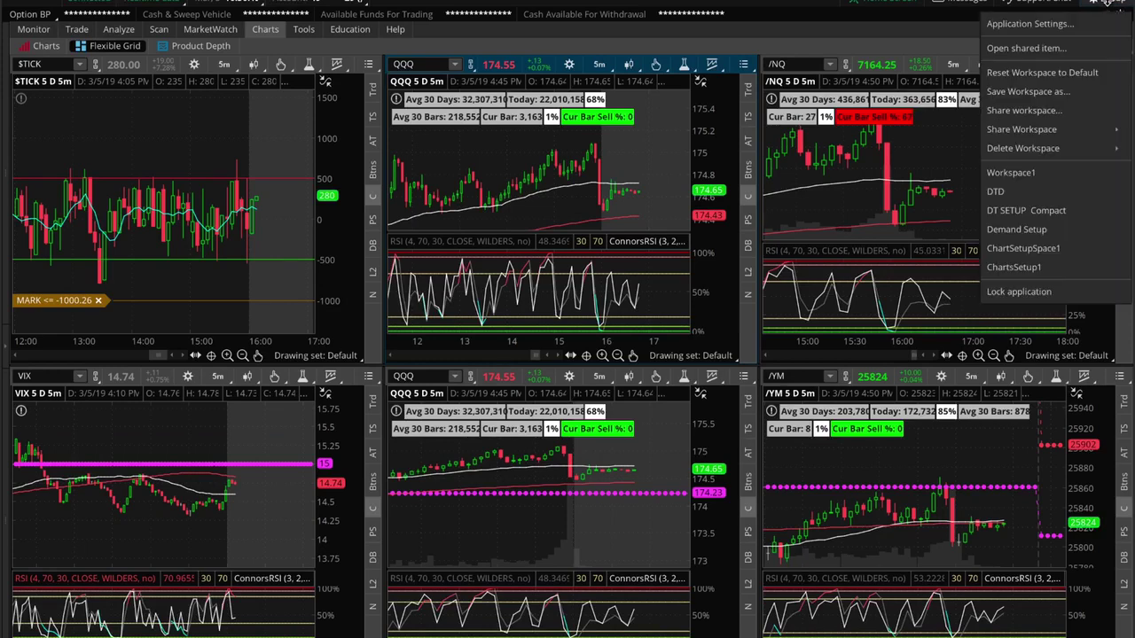